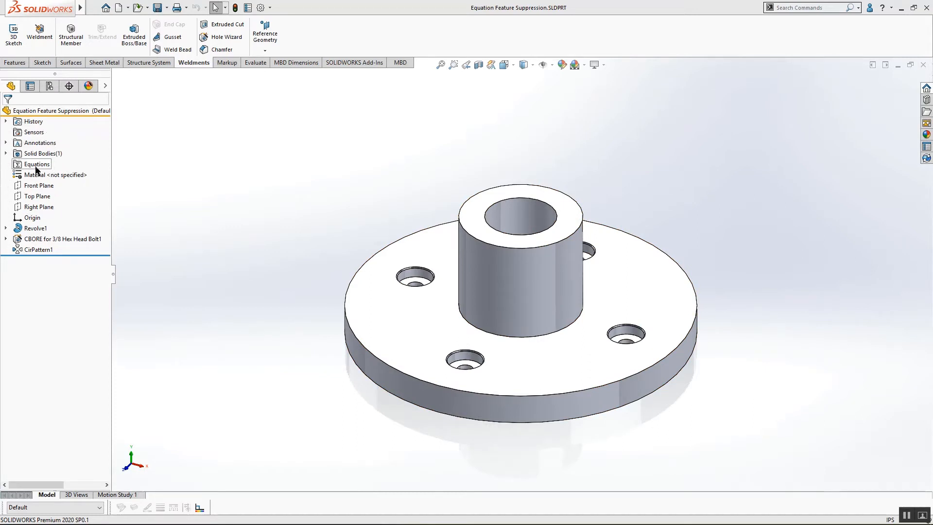
- Examine the feature suppression and hole pattern equations in the Equation View of the equations manager
right_click(36, 166)
click(54, 173)
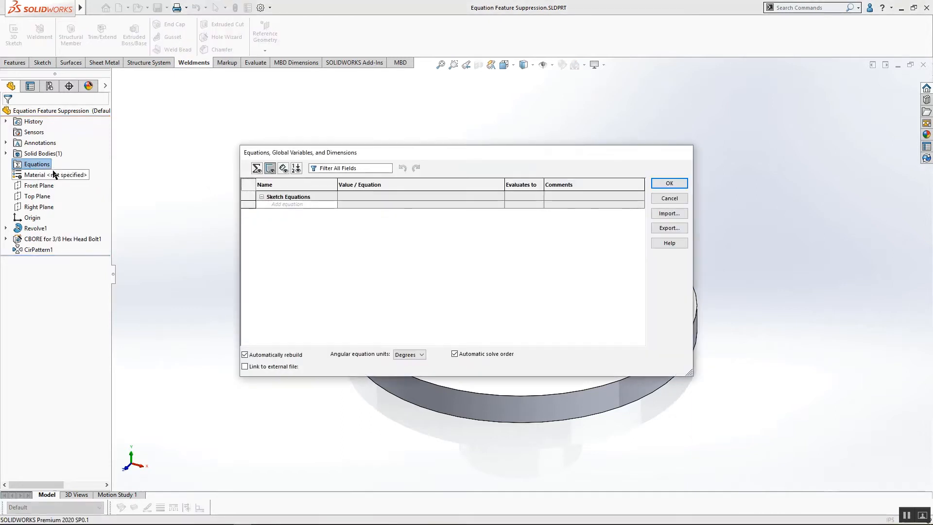
click(258, 168)
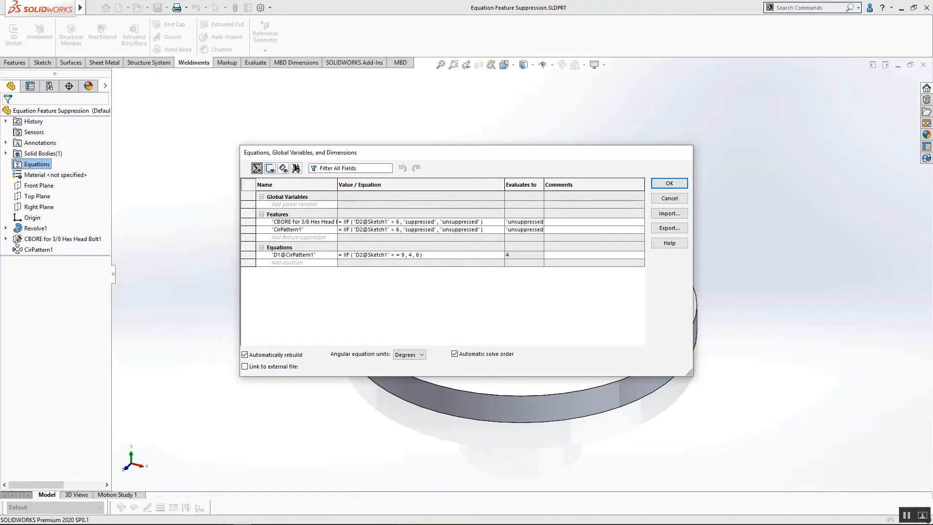
click(296, 168)
click(258, 168)
key(Return)
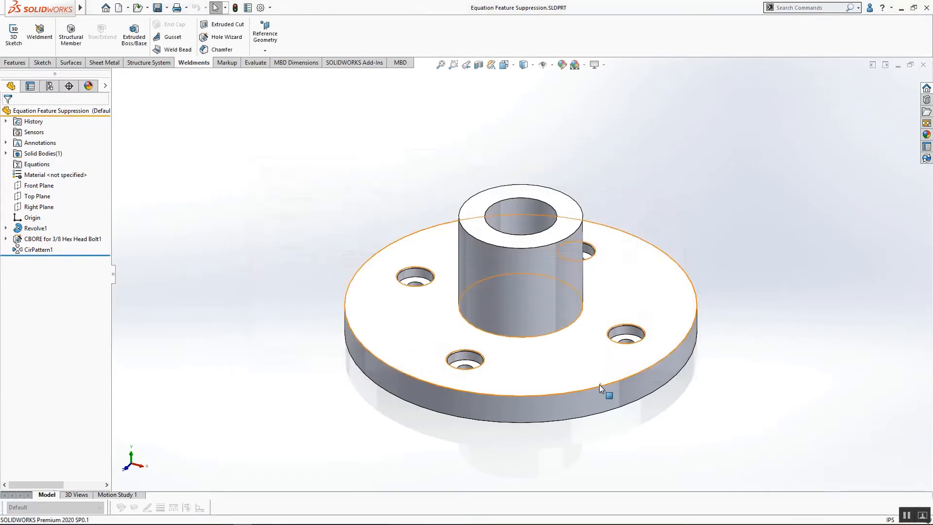
- Create a global variable named OD from the flange's outer diameter dimension
double_click(595, 397)
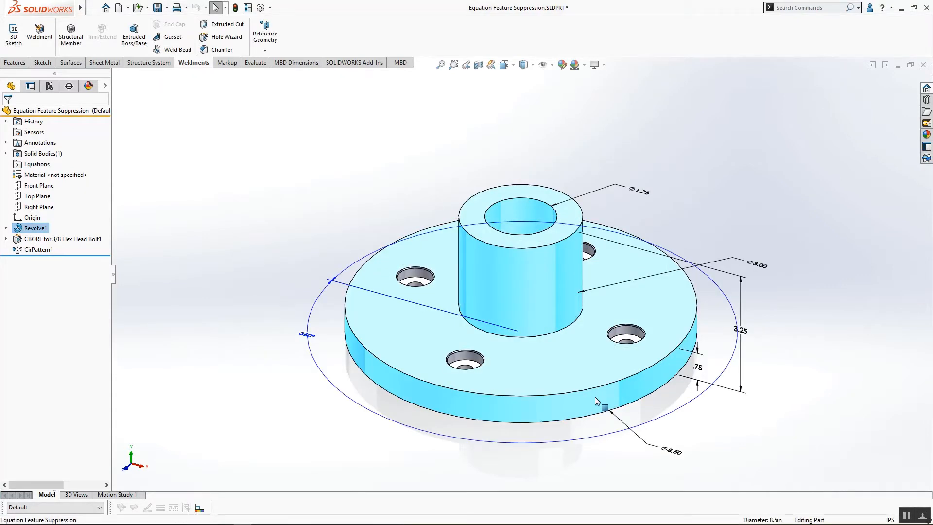
double_click(672, 451)
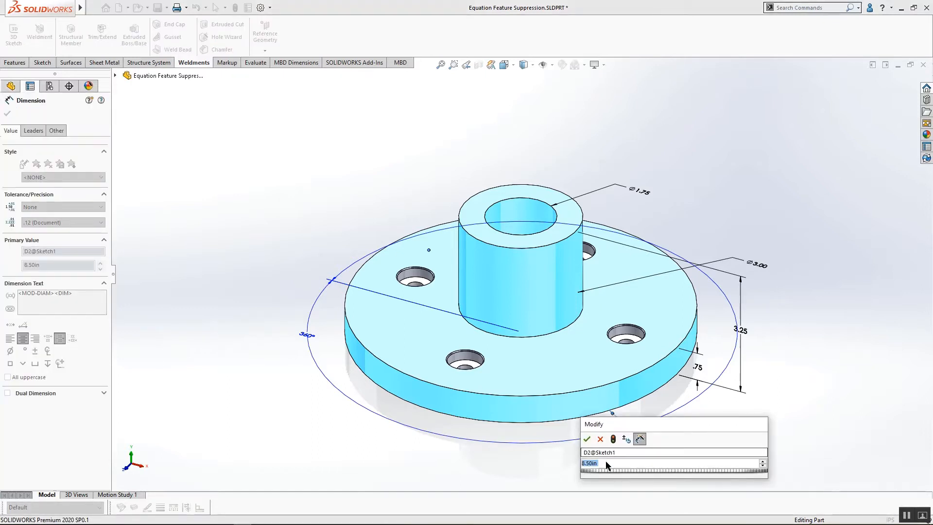
drag(654, 426, 476, 289)
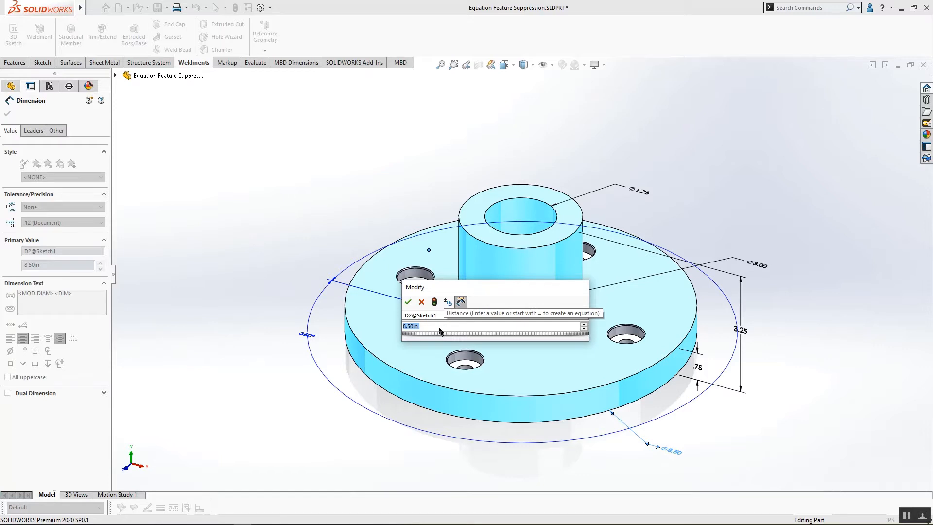
text(OD)
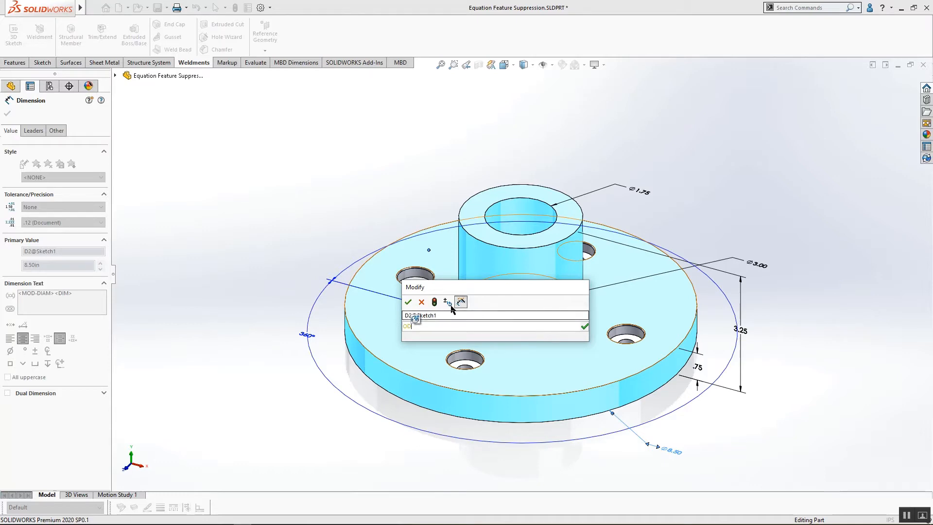
click(408, 302)
click(156, 182)
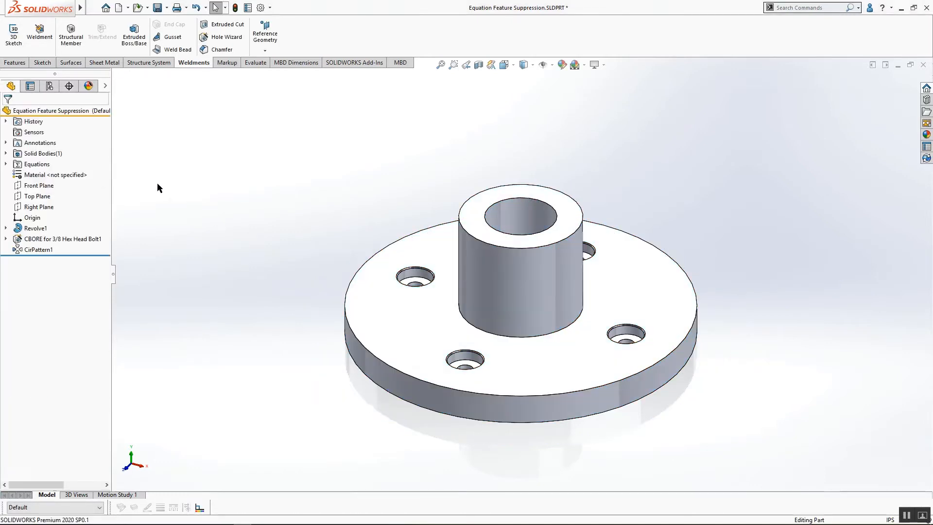
- Replace the D2@Sketch1 reference with "OD" in the suppression equation of the CBORE for 3/8 Hex Head Bolt feature
right_click(46, 168)
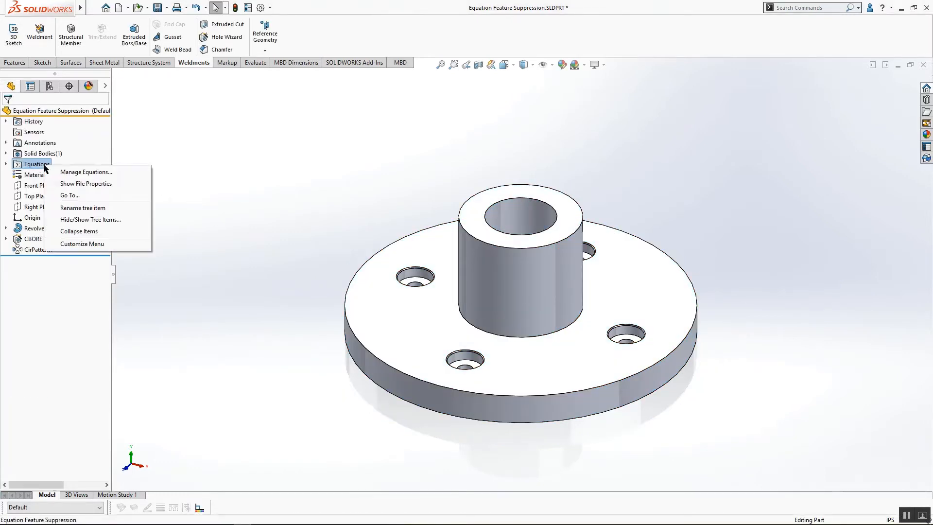
click(75, 173)
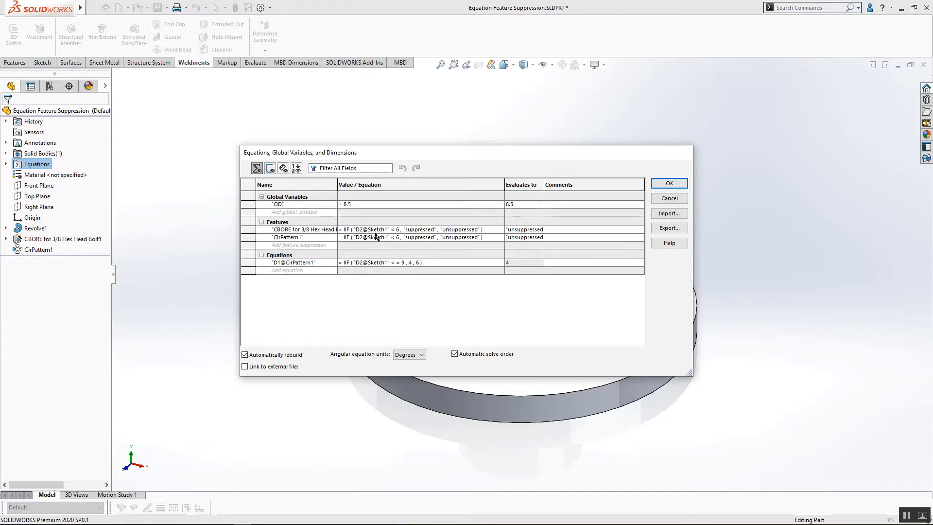
click(360, 231)
drag(355, 230, 385, 230)
key(Delete)
key(Delete)
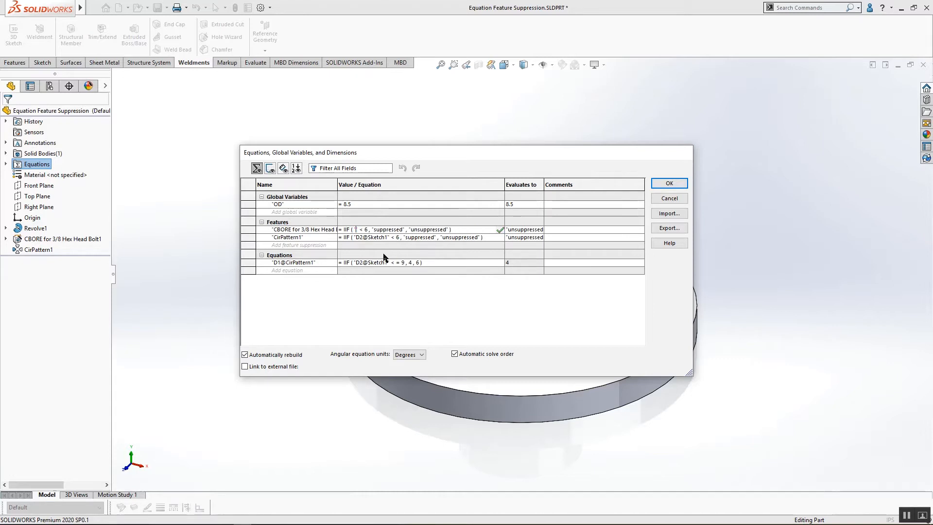
key(Num_Lock)
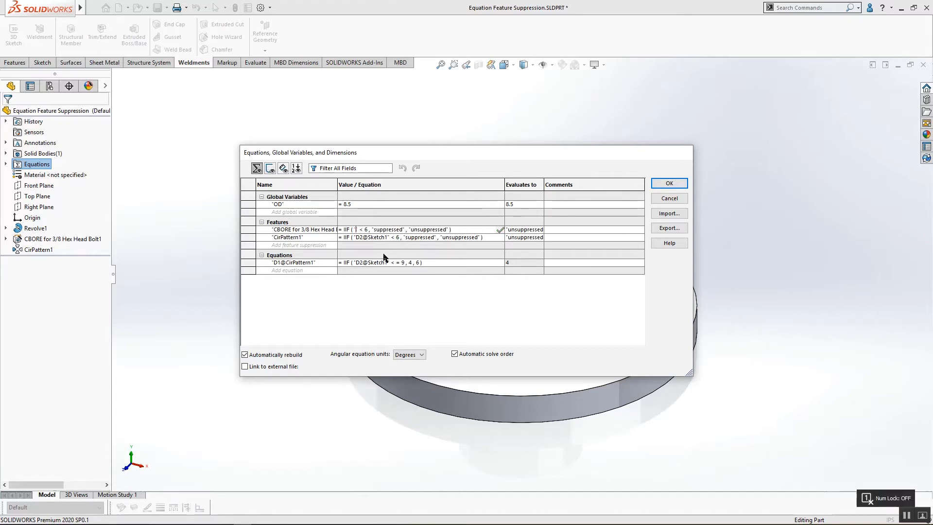
text(ID)
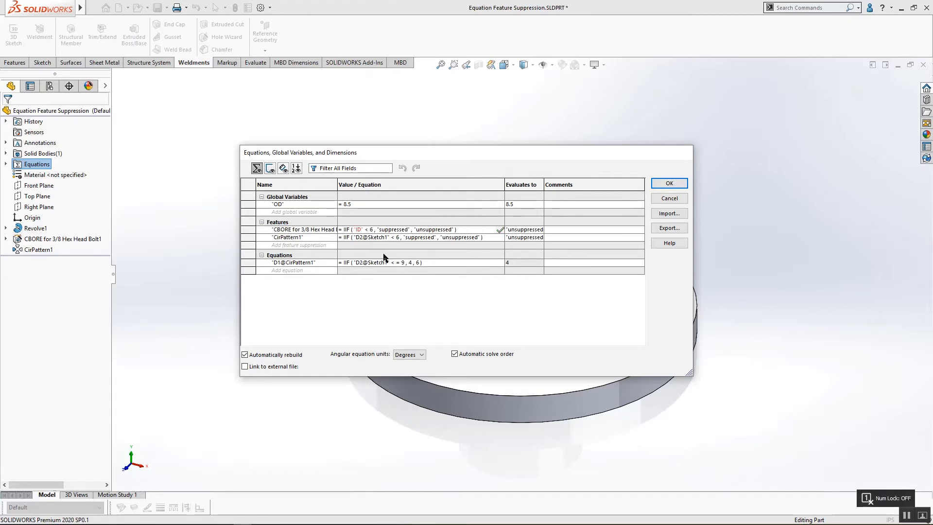
key(BackSpace)
key(BackSpace)
text(OD)
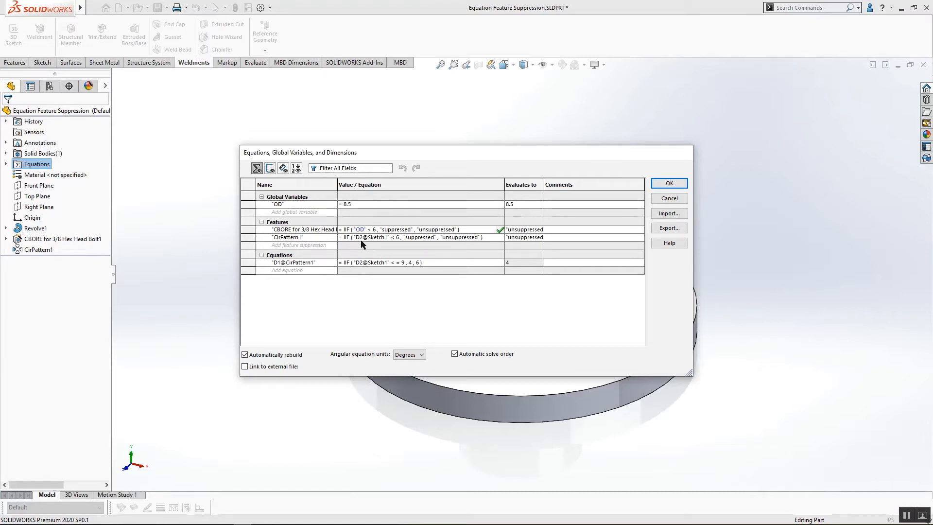
- Replace the D2@Sketch1 reference with "OD" in the CirPattern1 suppression equation
click(358, 238)
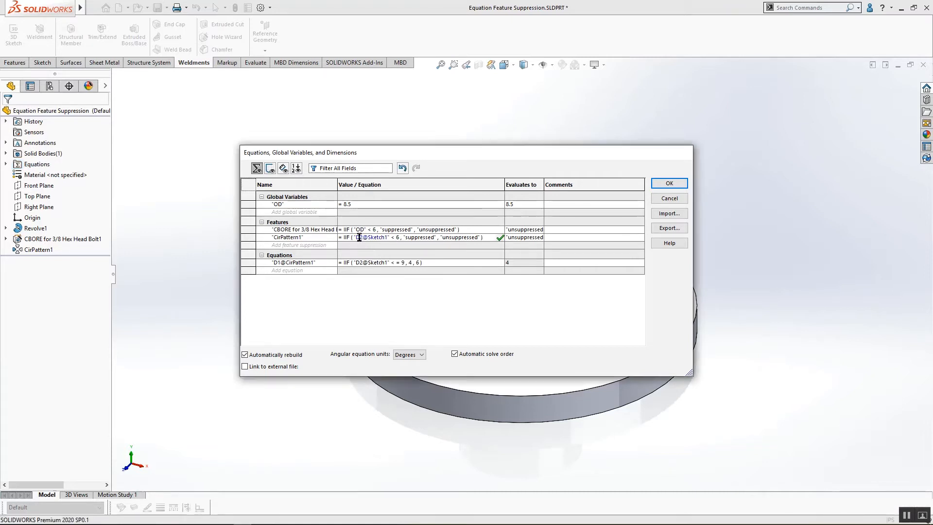
drag(358, 238, 386, 242)
text(OD)
- Replace D2@Sketch1 with "OD" in the D1@CirPattern1 instance-count equation and accept the equation changes
click(375, 264)
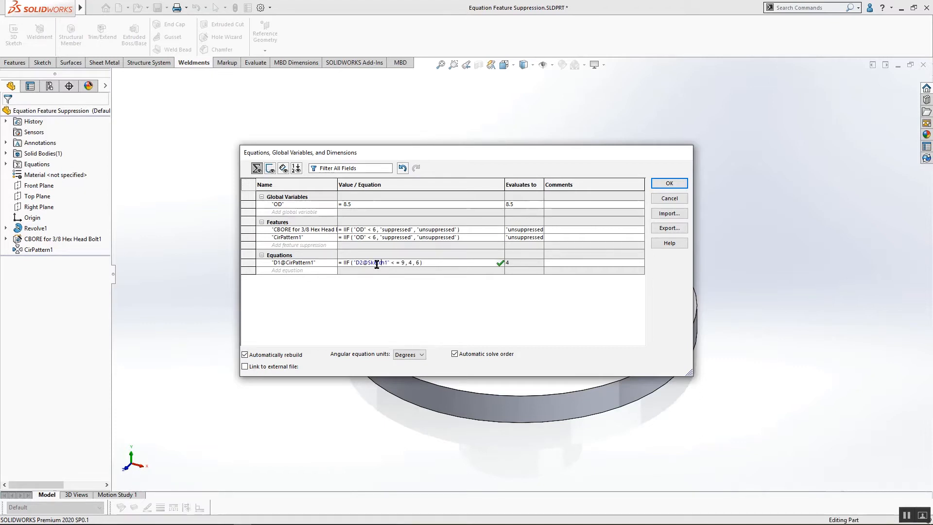
drag(356, 264, 388, 265)
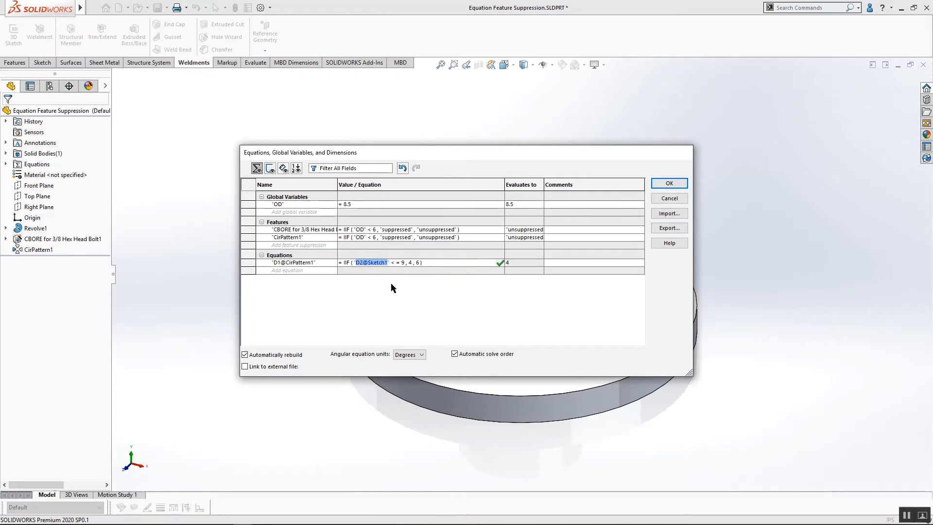
text(OD)
key(Return)
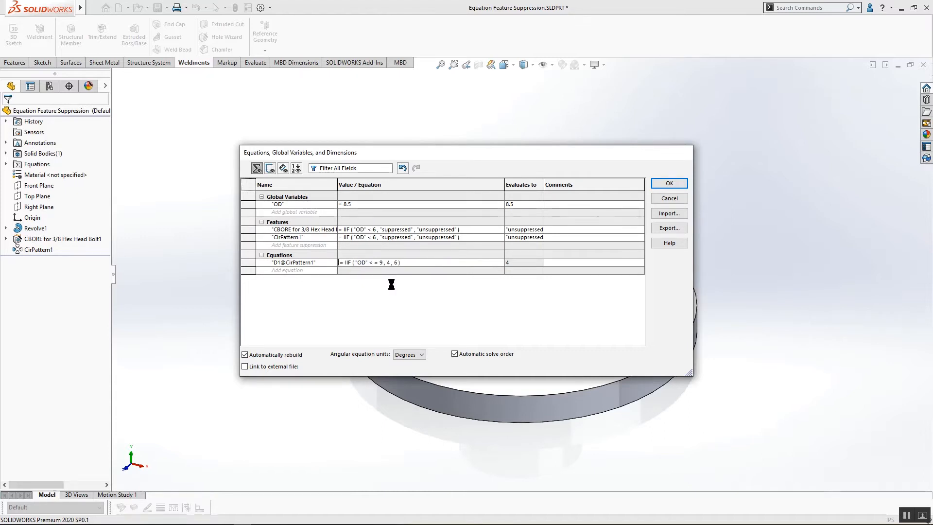
click(665, 186)
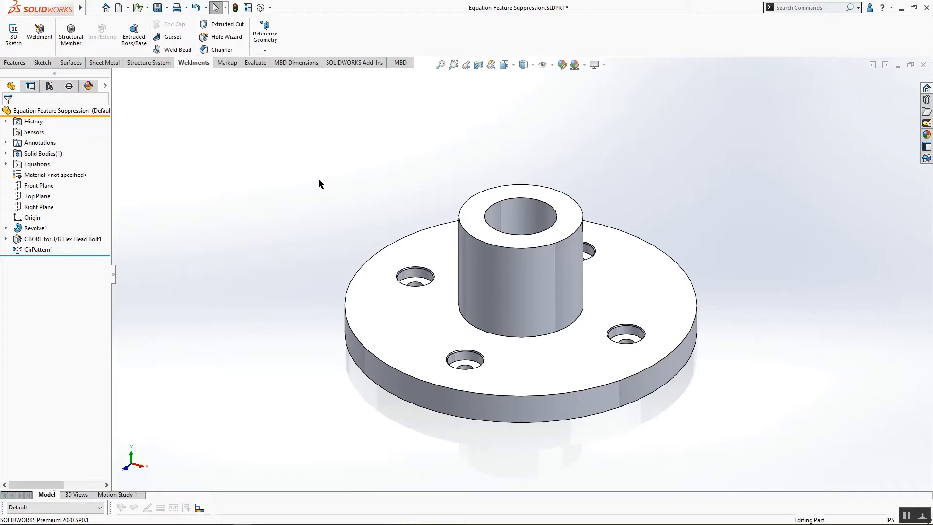
- Inspect the value definition of the flange's outer diameter dimension D2@Sketch1
double_click(579, 421)
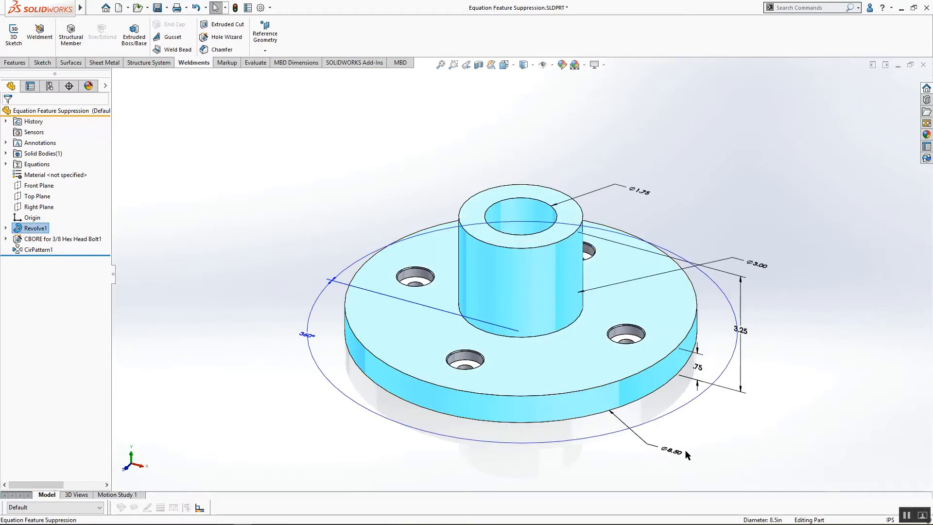
middle_drag(625, 437, 629, 471)
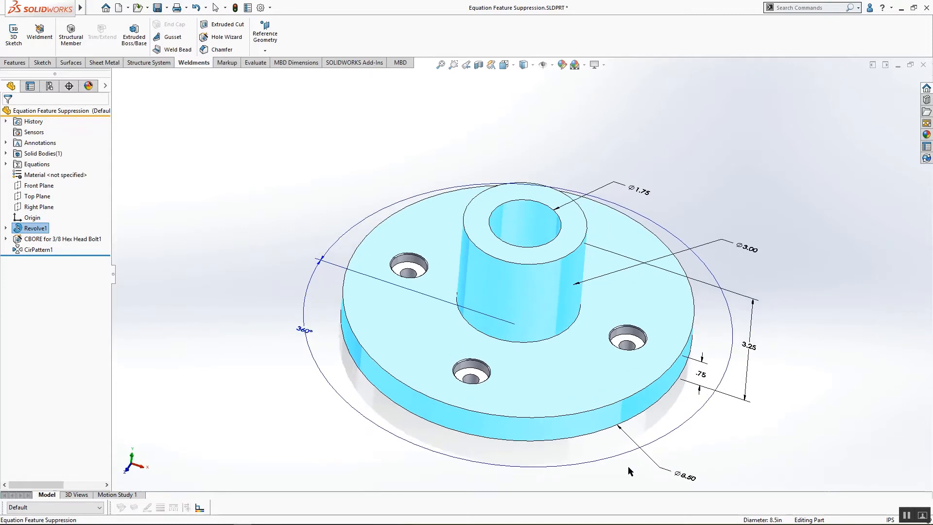
scroll(698, 482, down, 1)
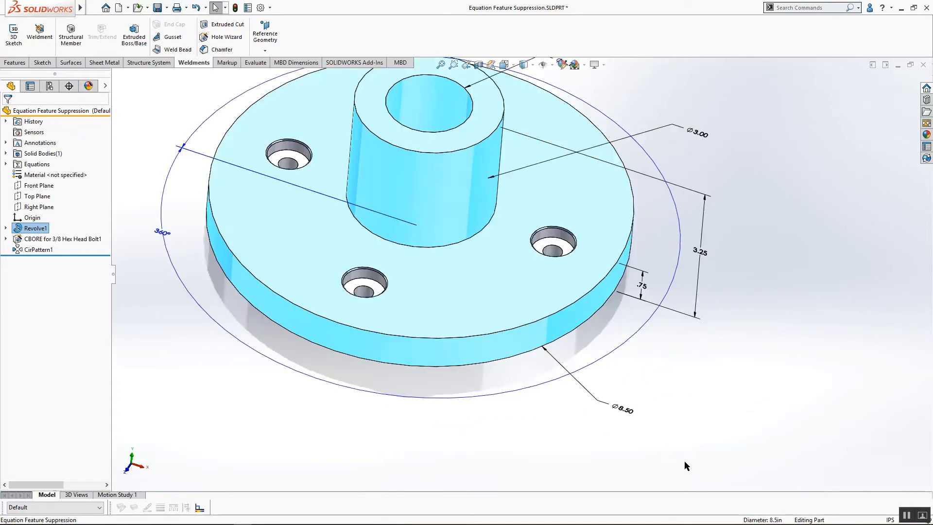
double_click(623, 409)
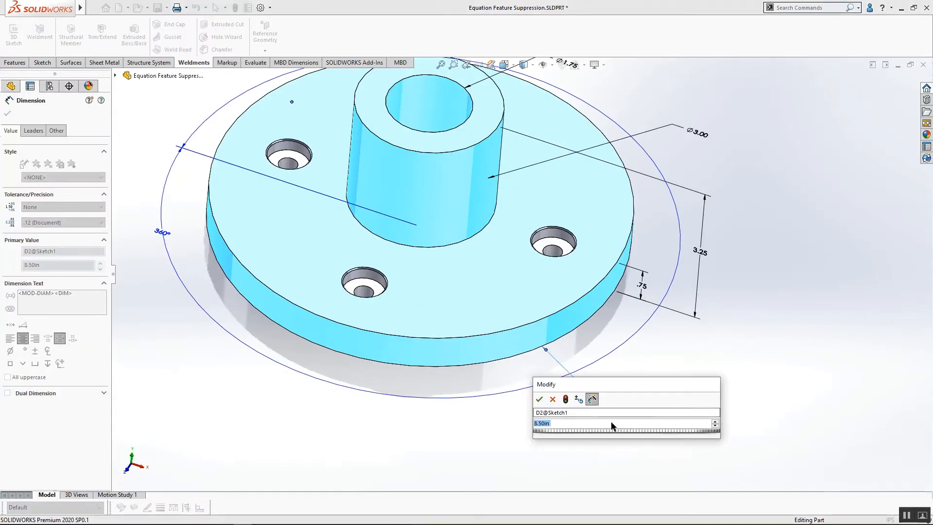
click(541, 399)
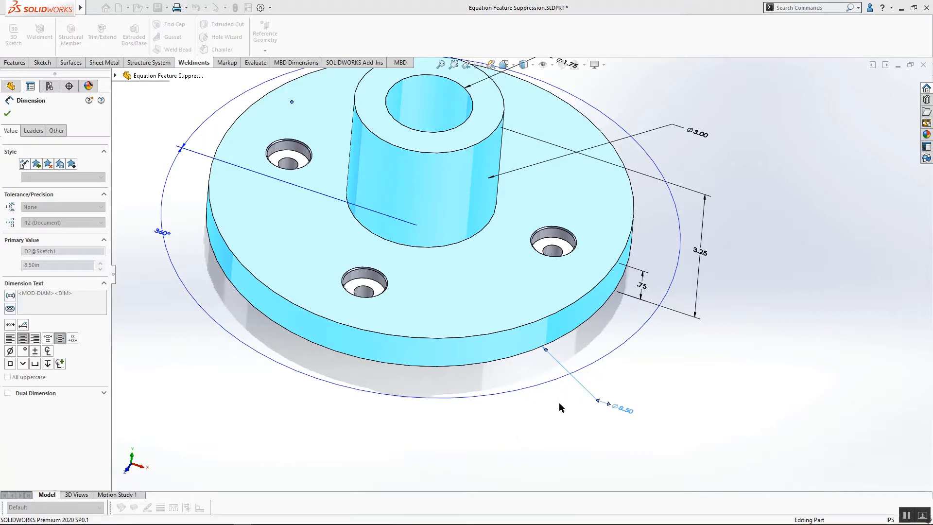
double_click(615, 408)
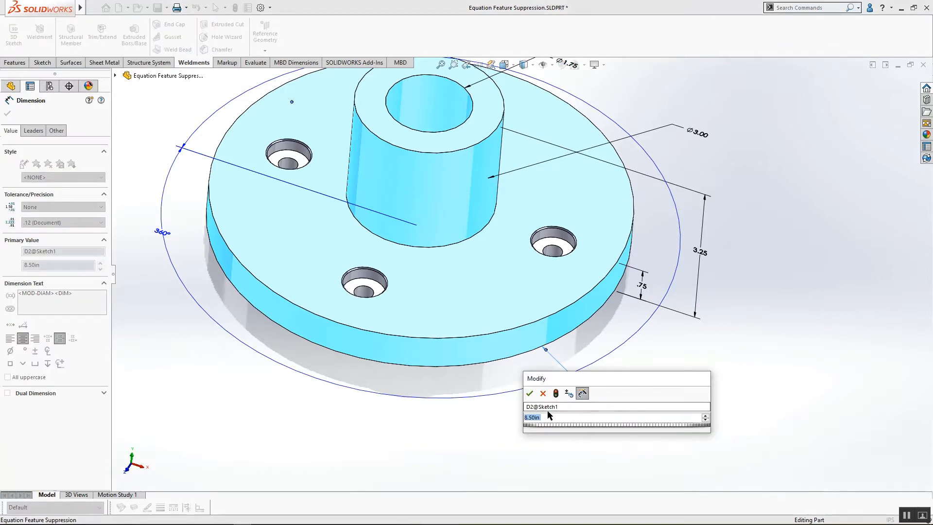
click(530, 394)
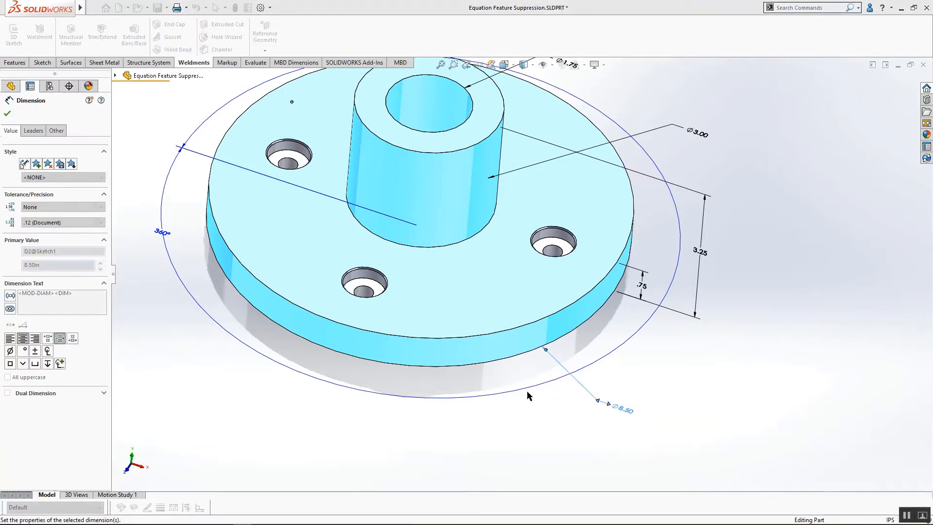
click(190, 271)
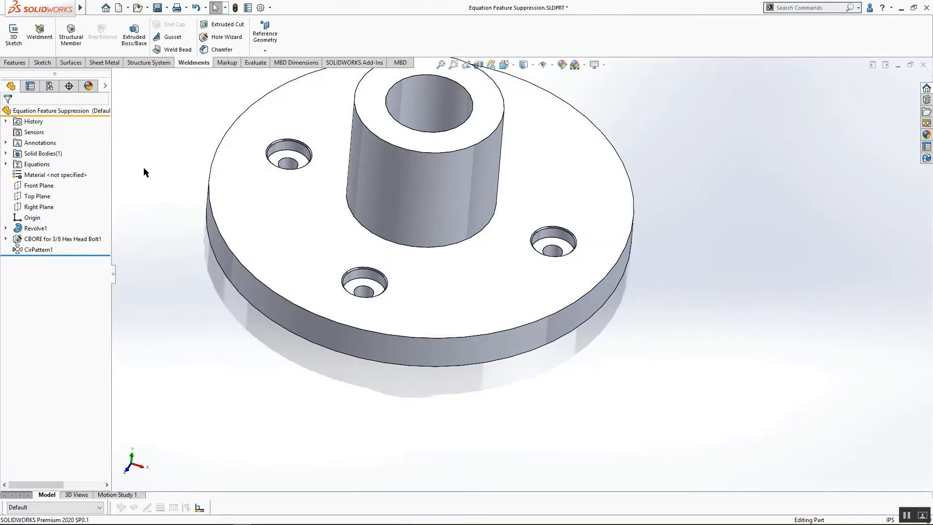
- Set the flange's outer diameter dimension D2@Sketch1 equal to the global variable OD
double_click(513, 334)
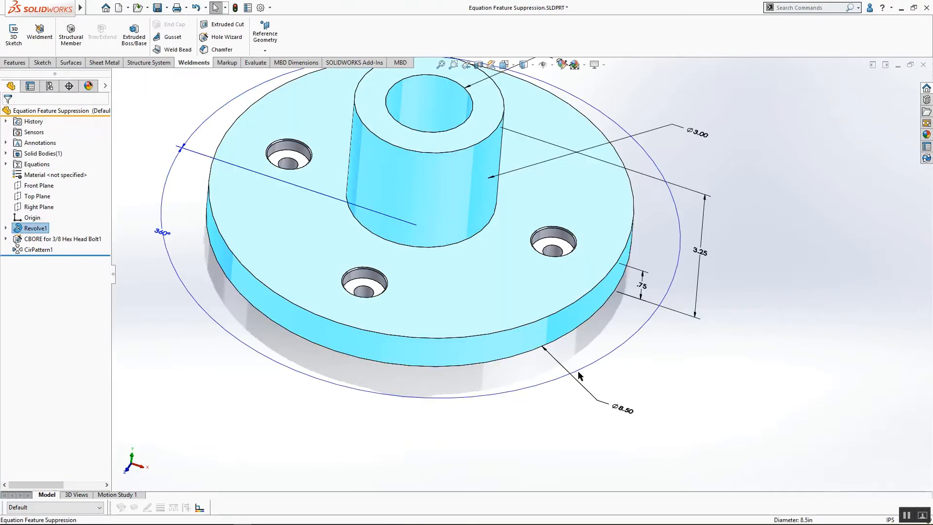
double_click(616, 408)
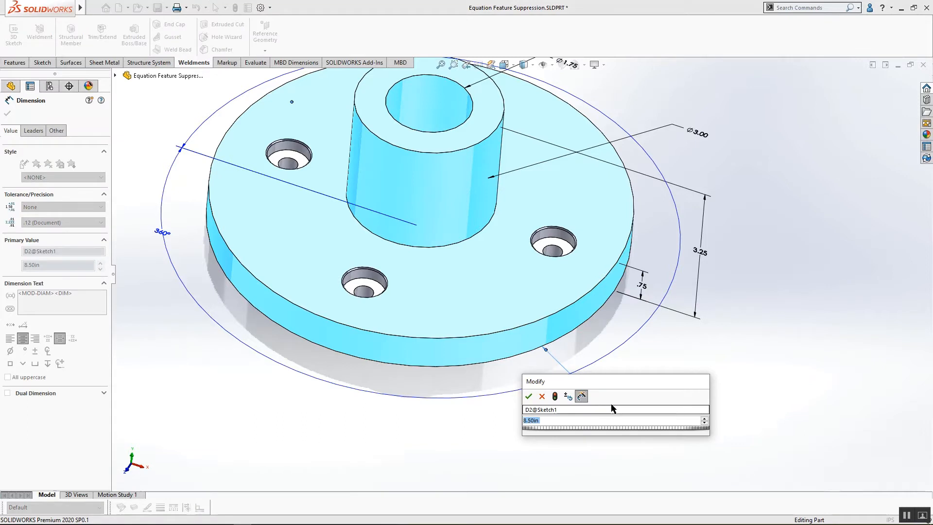
click(159, 107)
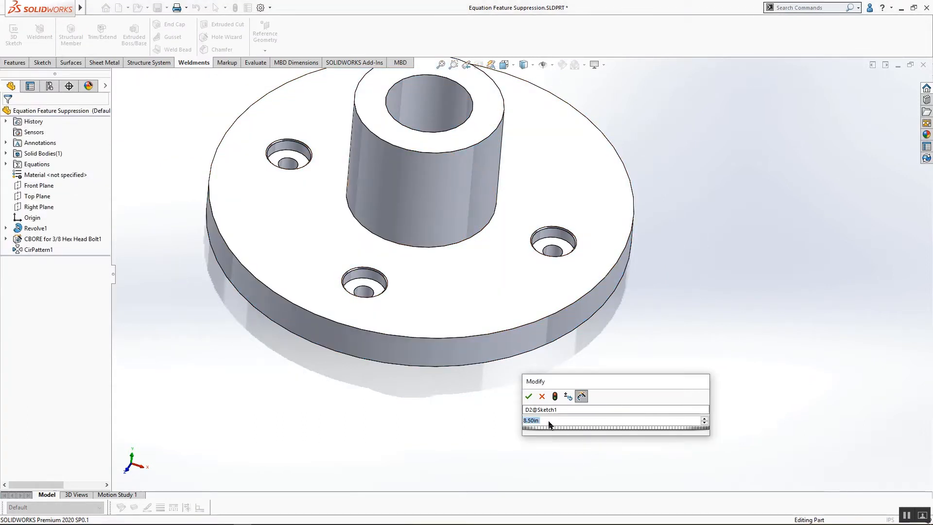
drag(547, 421, 527, 423)
text(=)
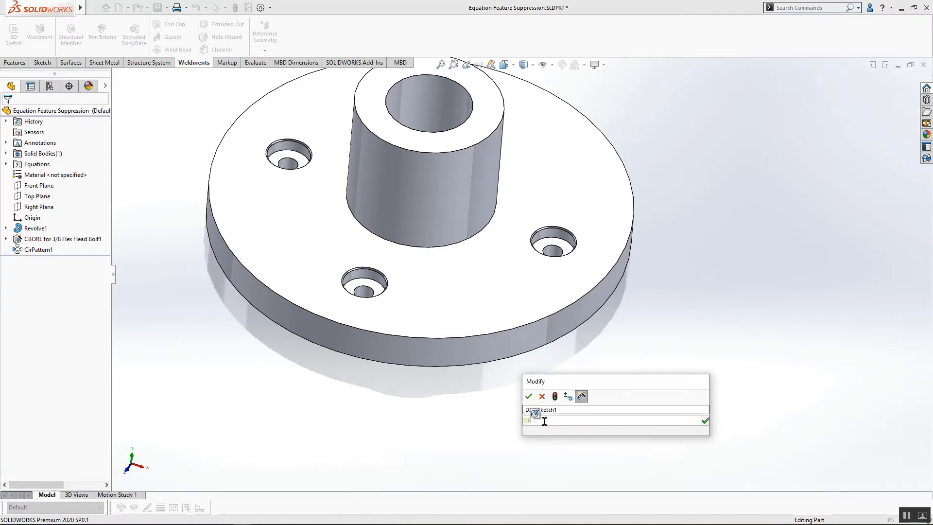
key(Num_Lock)
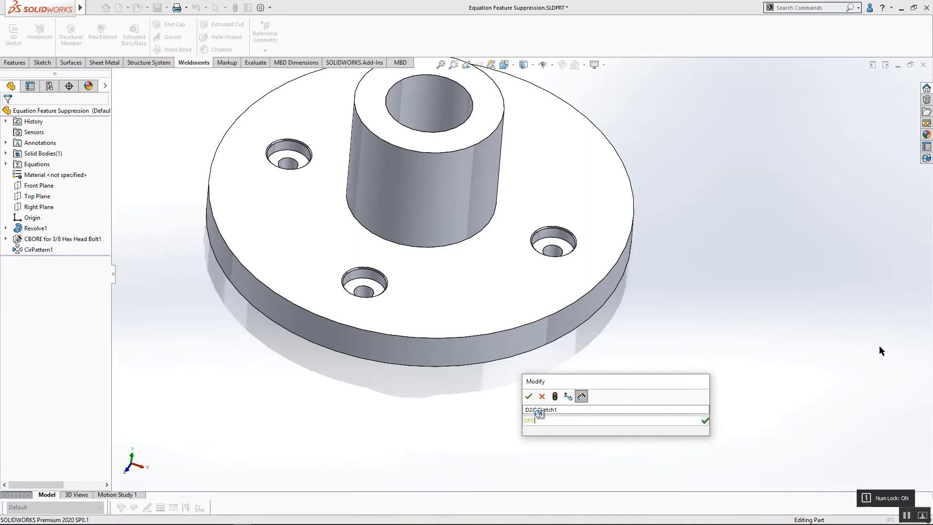
text(OD)
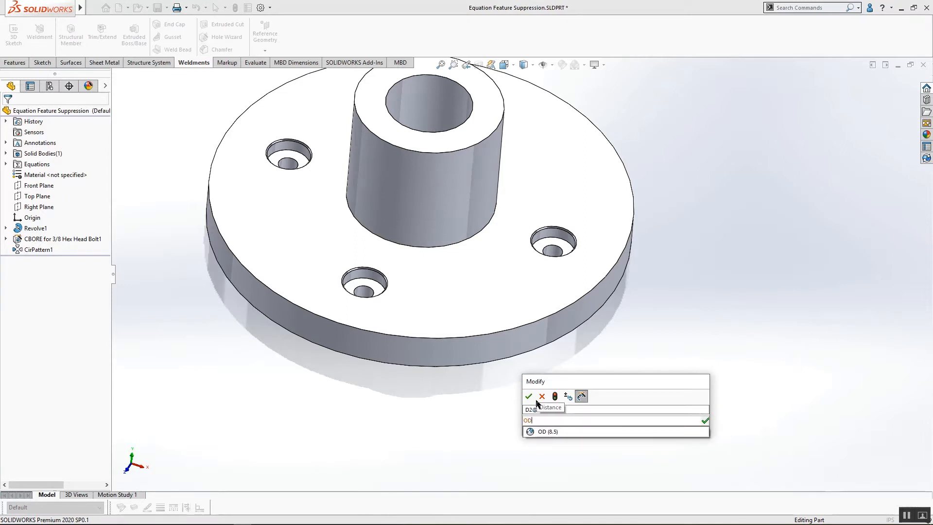
click(544, 432)
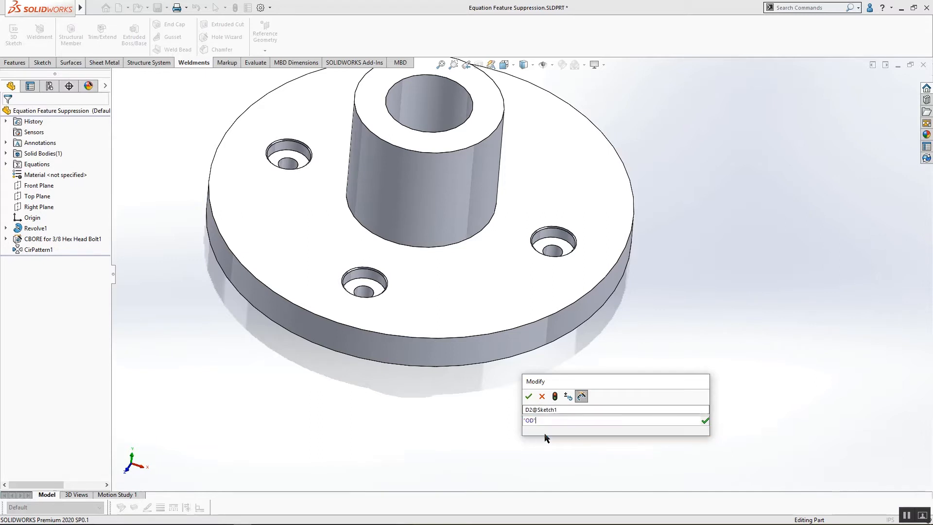
key(Return)
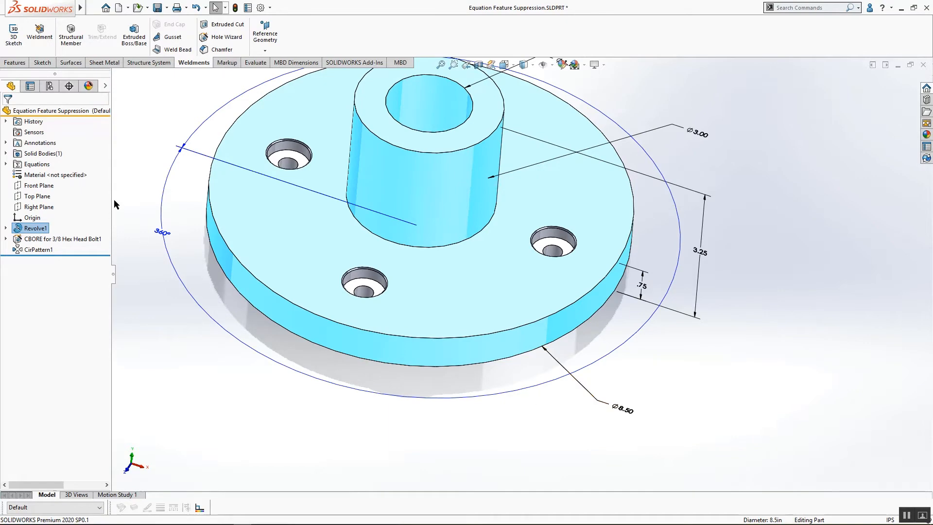
click(142, 163)
right_click(47, 155)
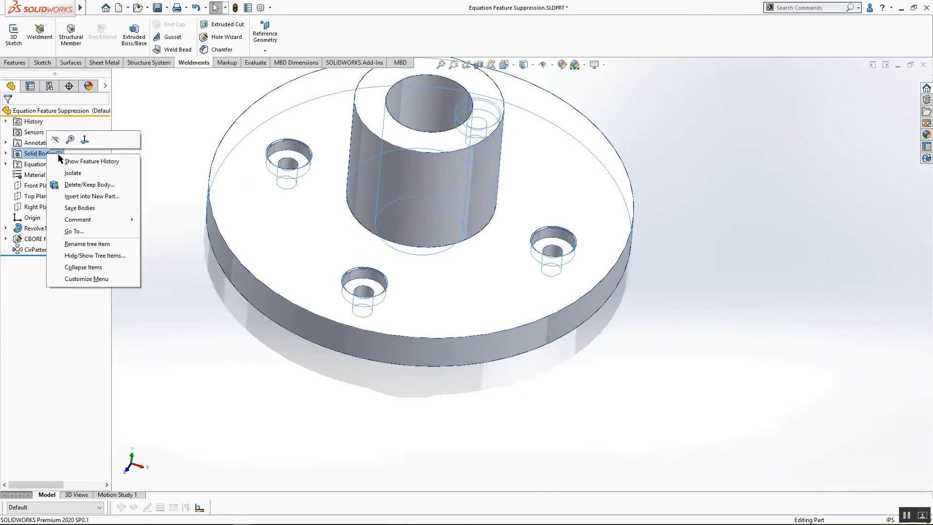
click(173, 116)
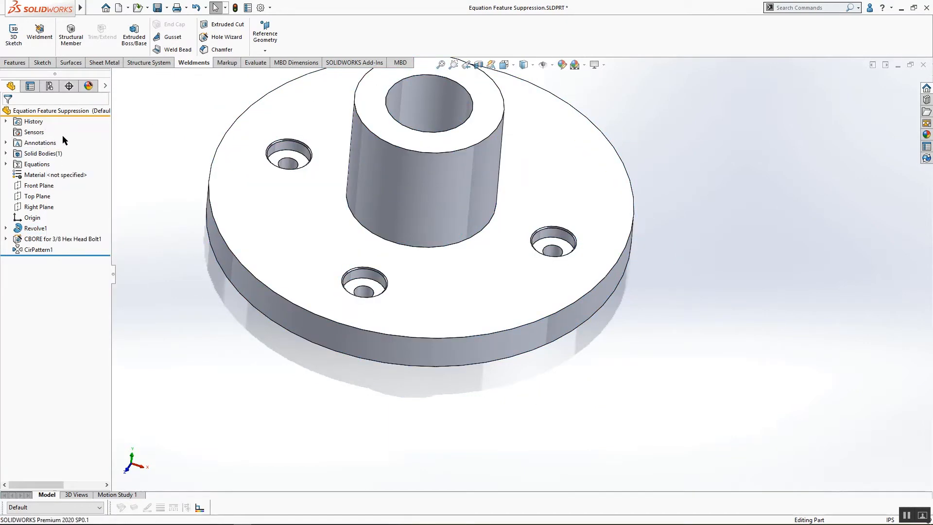
right_click(37, 164)
click(73, 175)
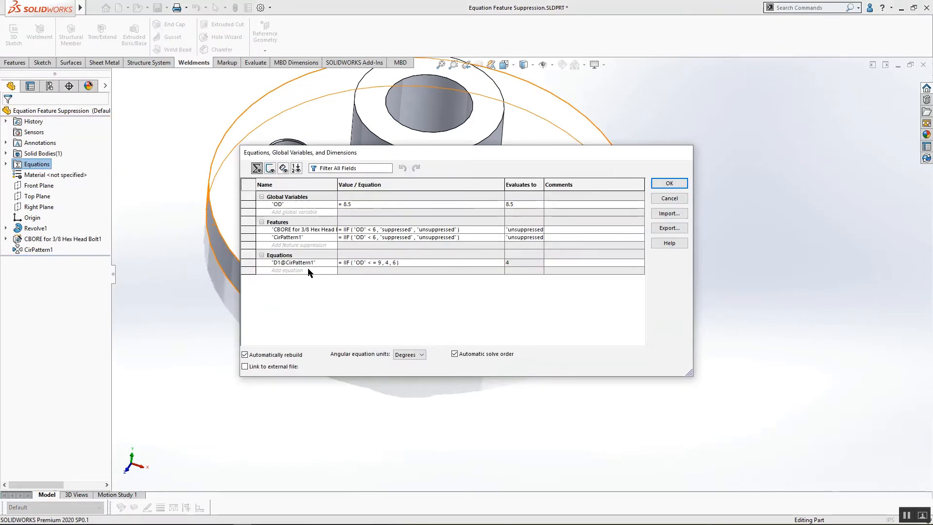
click(307, 270)
text("D2)
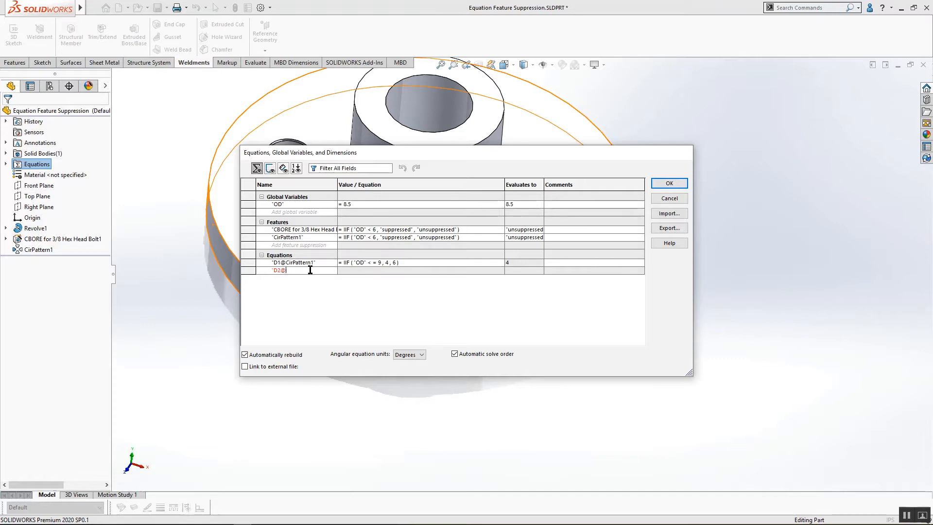
text(@SKet)
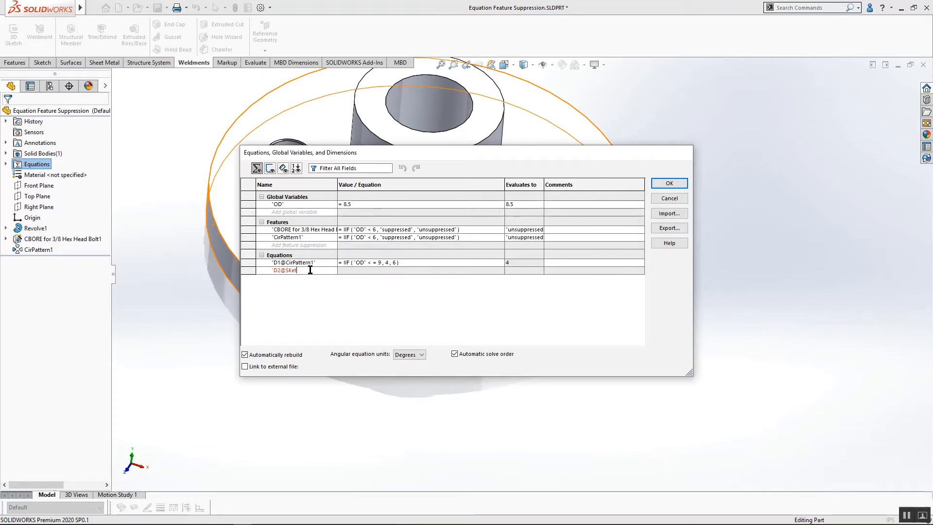
key(BackSpace)
key(BackSpace)
key(BackSpace)
text(kecht)
key(BackSpace)
click(683, 199)
- Link the flange's outer diameter dimension D2@Sketch1 to the global variable OD through an equation
click(516, 336)
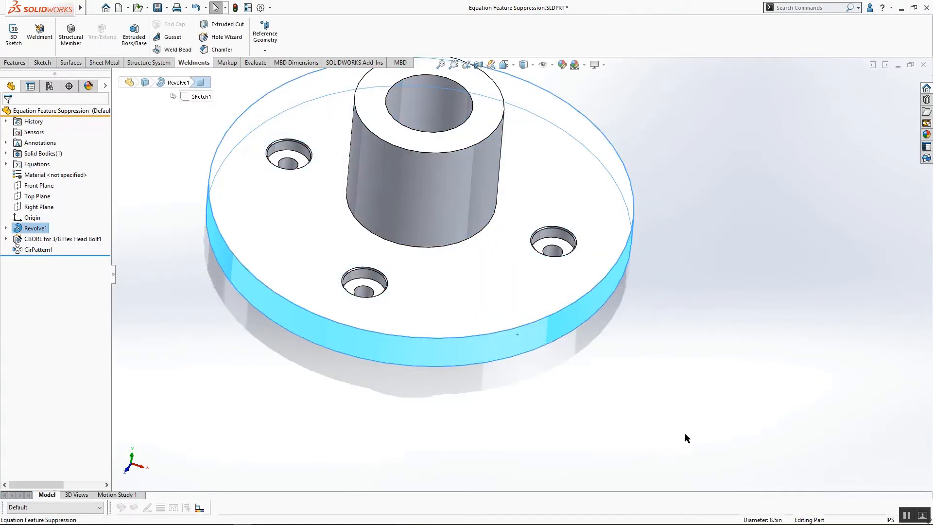
double_click(521, 333)
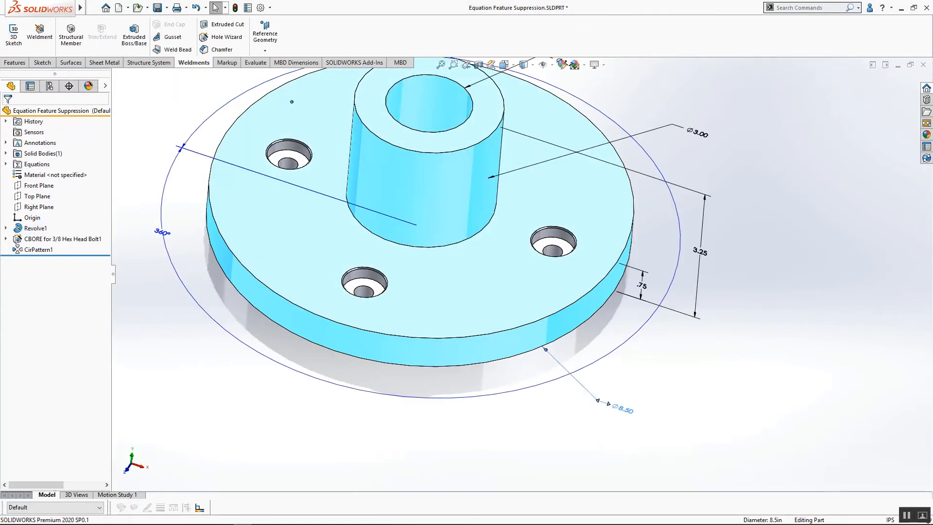
double_click(622, 410)
text(=)
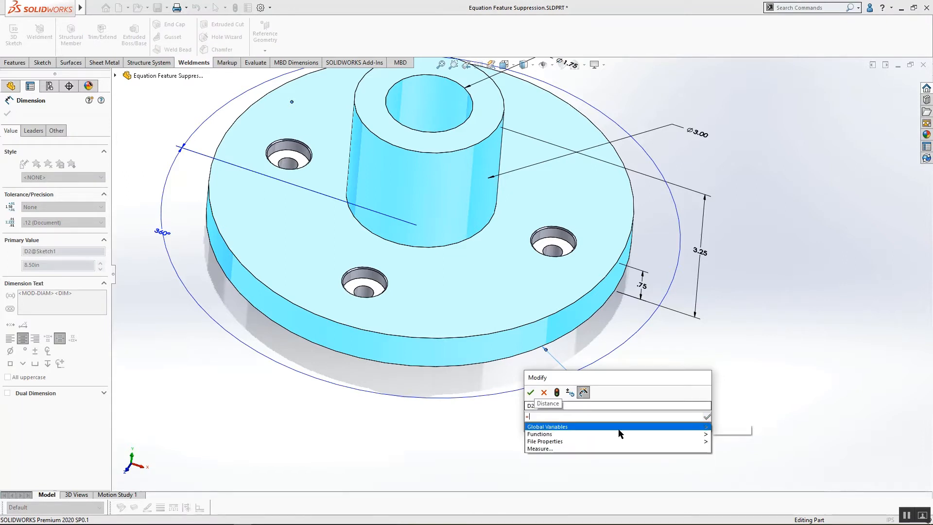
mouse_move(637, 434)
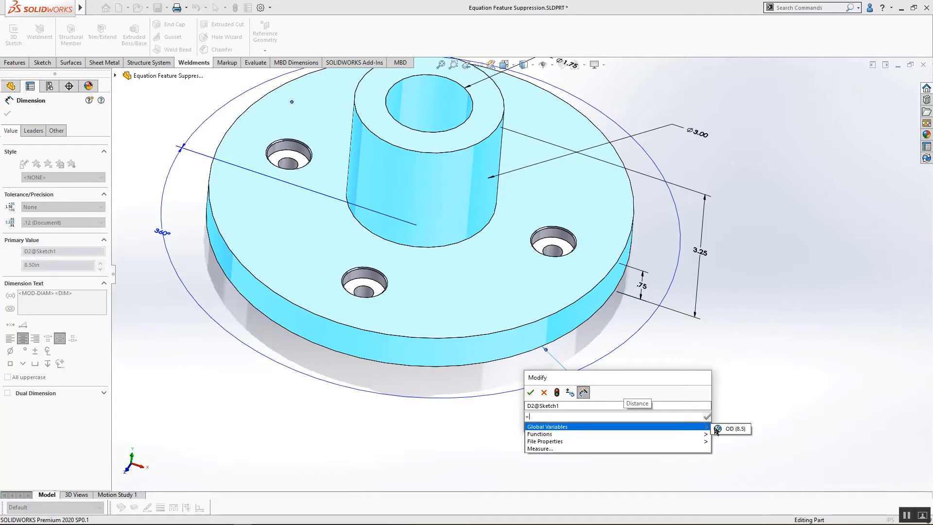
click(718, 429)
key(Return)
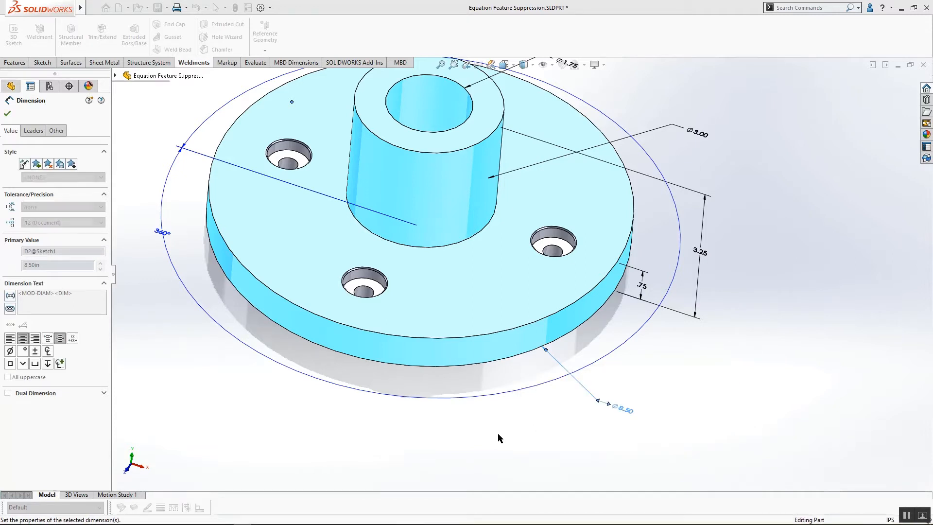
click(497, 433)
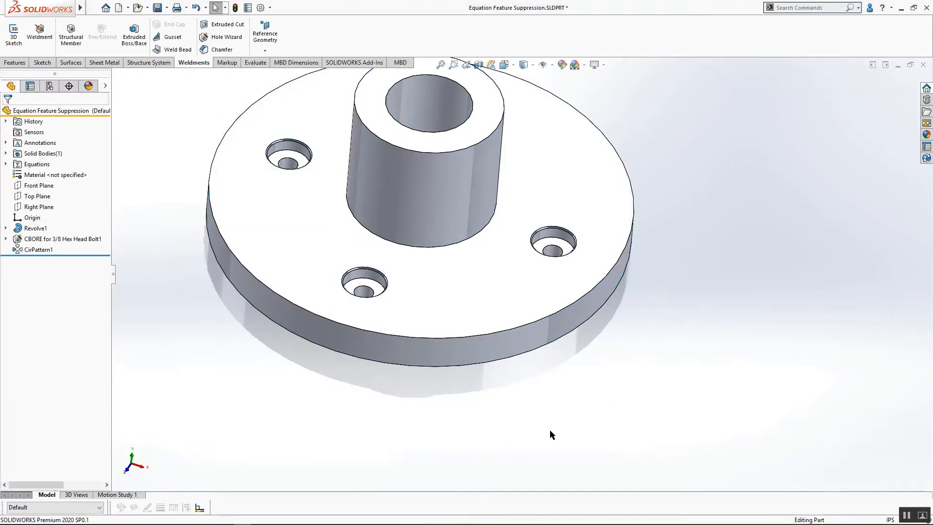
- Inspect how the value of the flange's outer diameter dimension is defined and close it
double_click(549, 323)
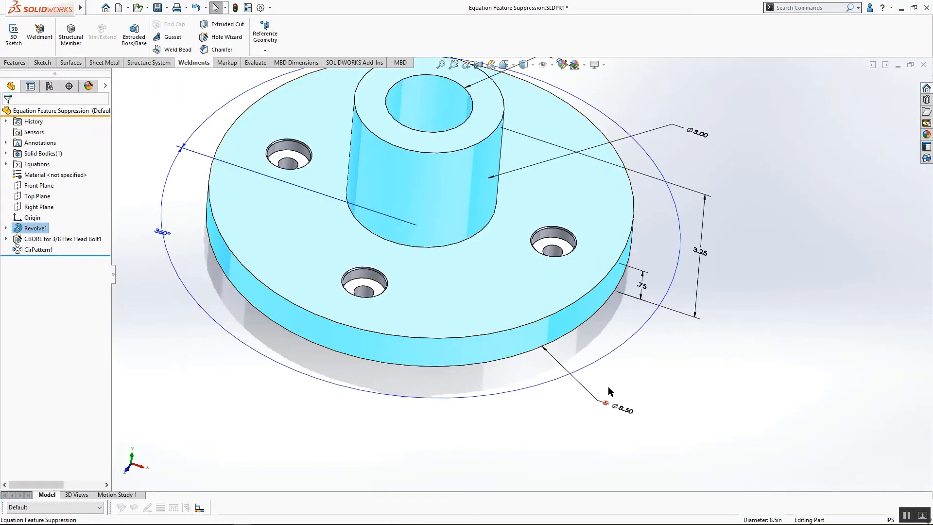
double_click(623, 410)
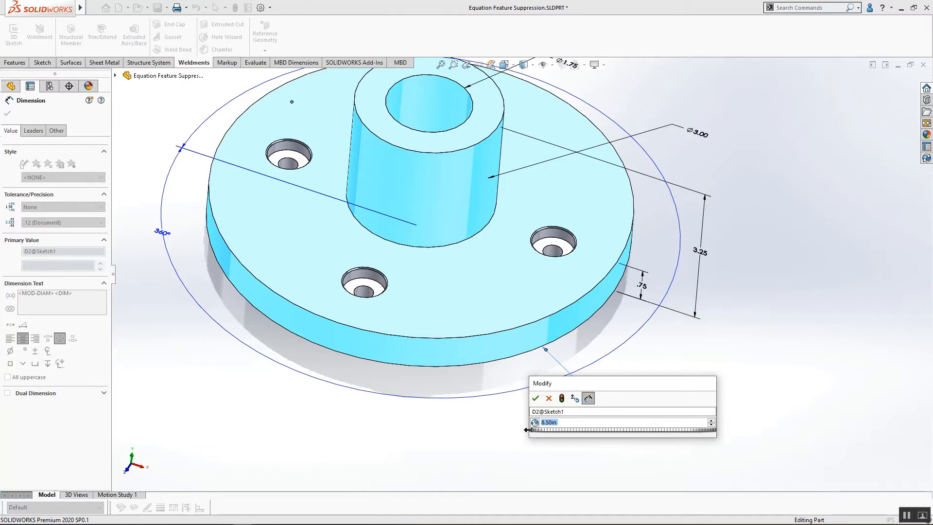
click(536, 398)
click(722, 369)
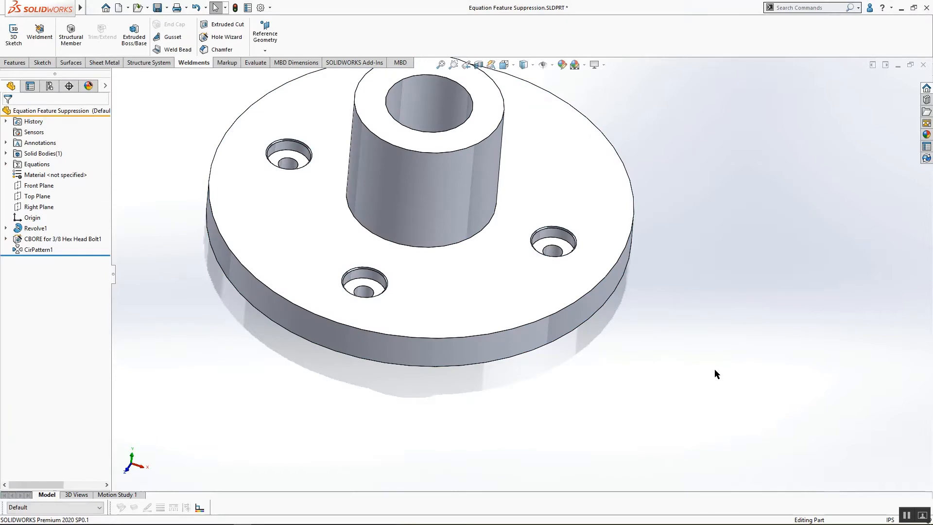
key(alt+Tab)
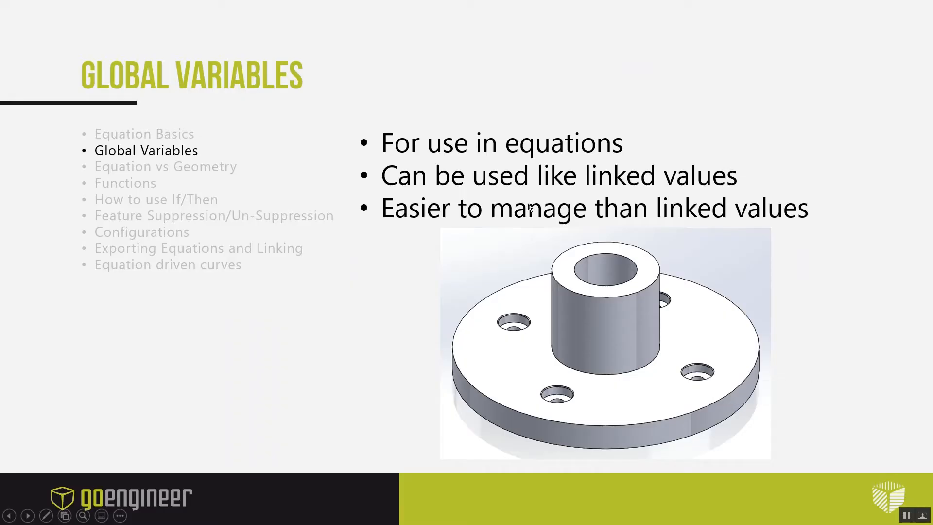
key(alt+Tab)
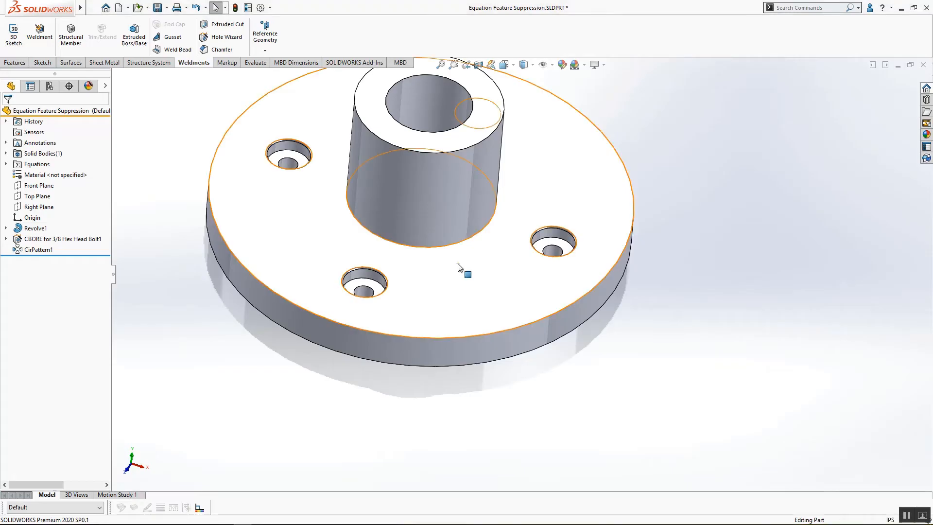
click(559, 239)
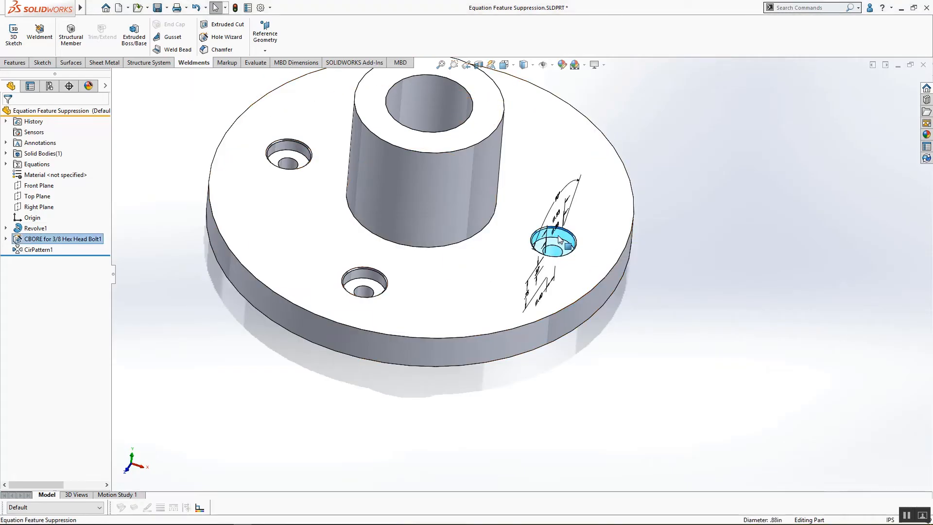
middle_drag(601, 279, 554, 275)
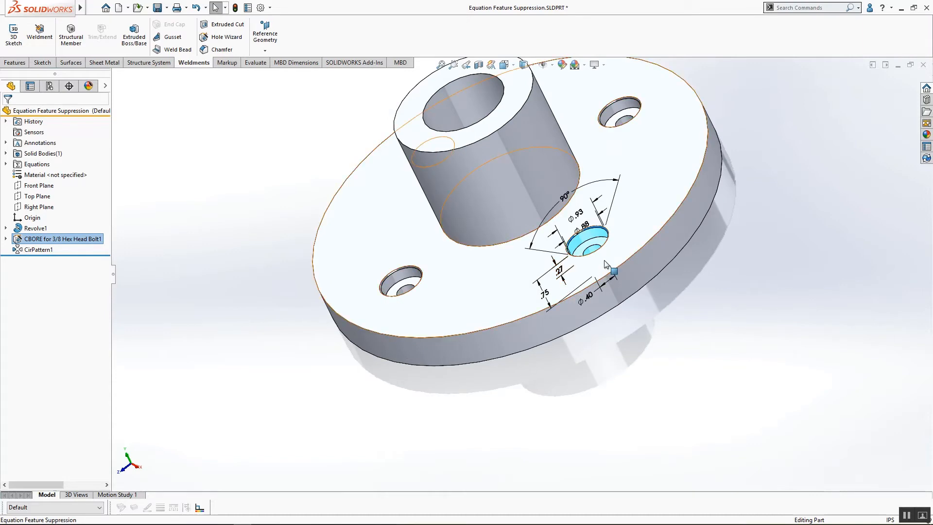
scroll(607, 265, down, 2)
- Display the Revolve1 dimensions and link the flange's overall height dimension to a new shared value named Height
double_click(546, 341)
middle_drag(540, 316, 581, 311)
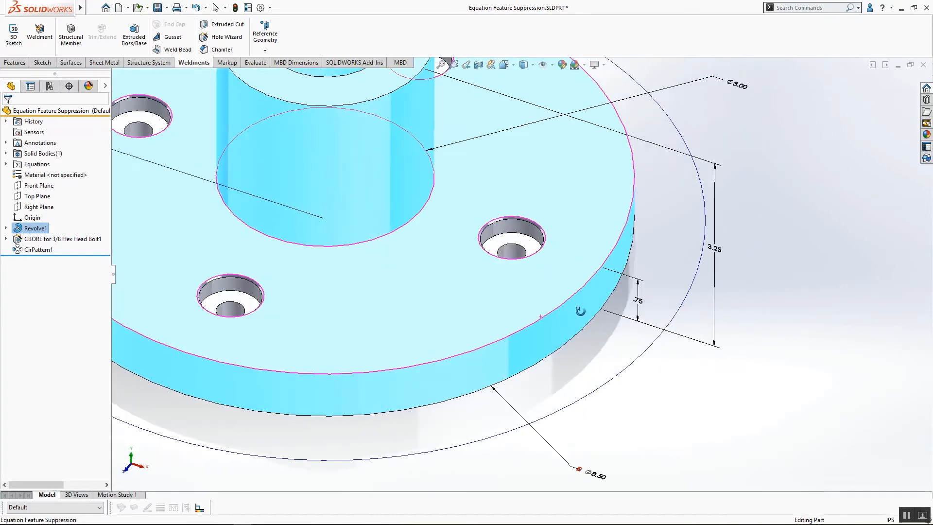
scroll(593, 311, up, 5)
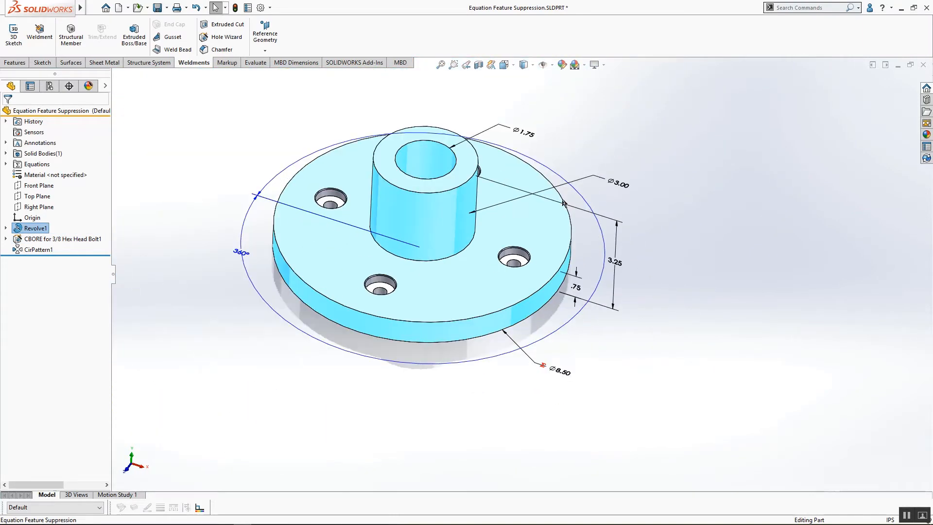
click(621, 269)
right_click(620, 268)
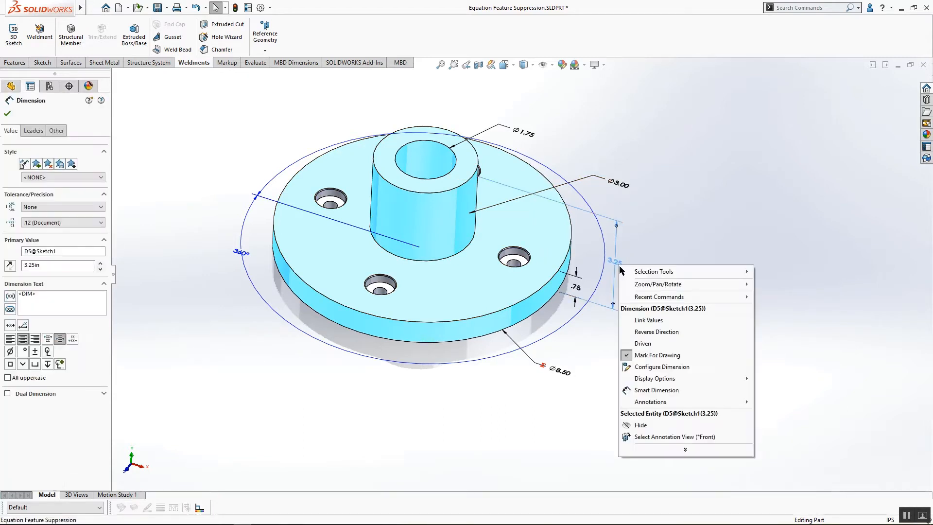
click(645, 322)
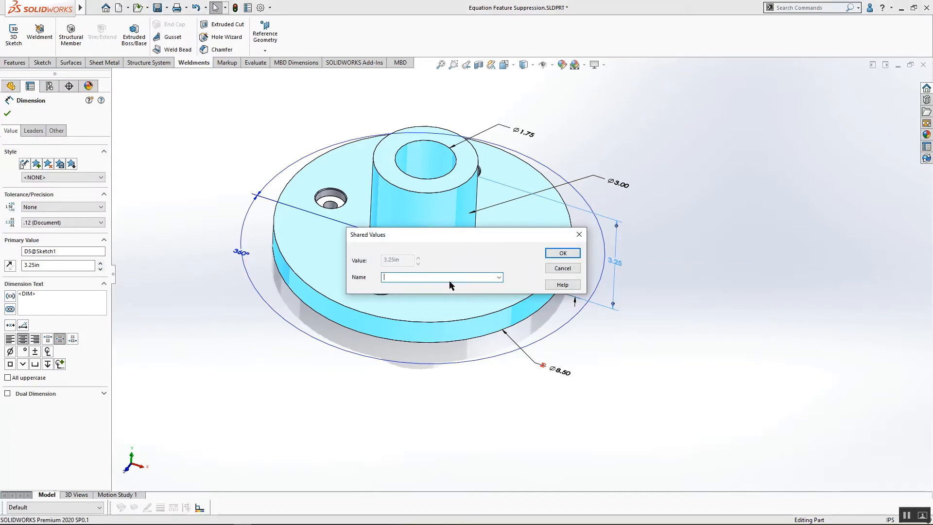
text(Height)
click(578, 253)
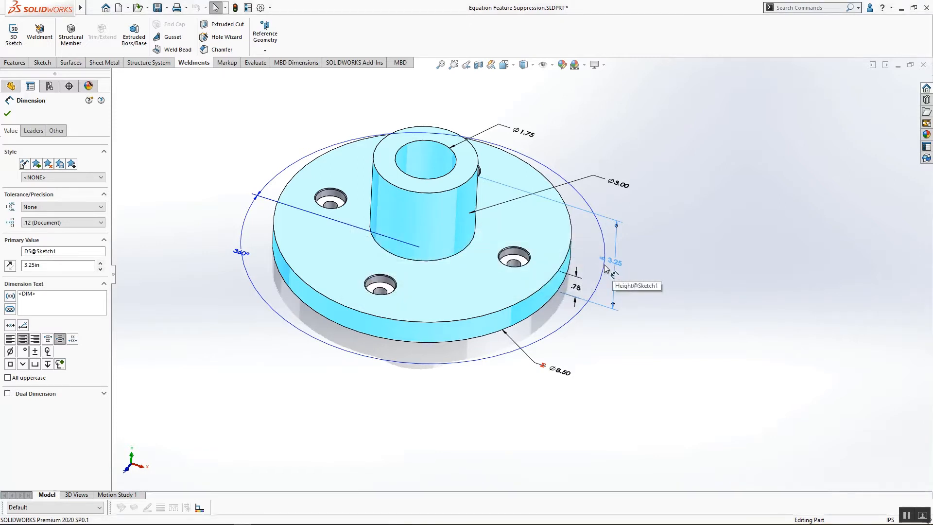
- Link the hub's outer diameter dimension D4@Sketch1 to the existing shared value Height
right_click(620, 187)
click(637, 242)
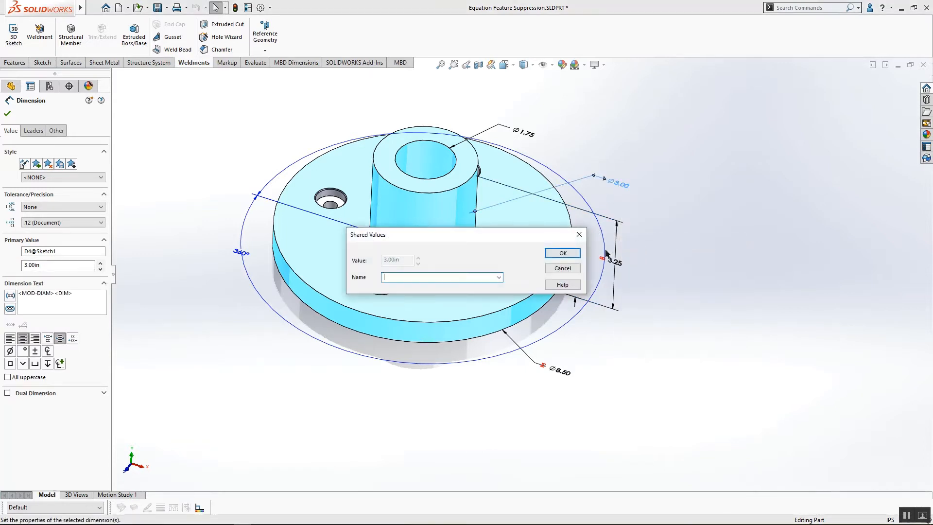
click(501, 277)
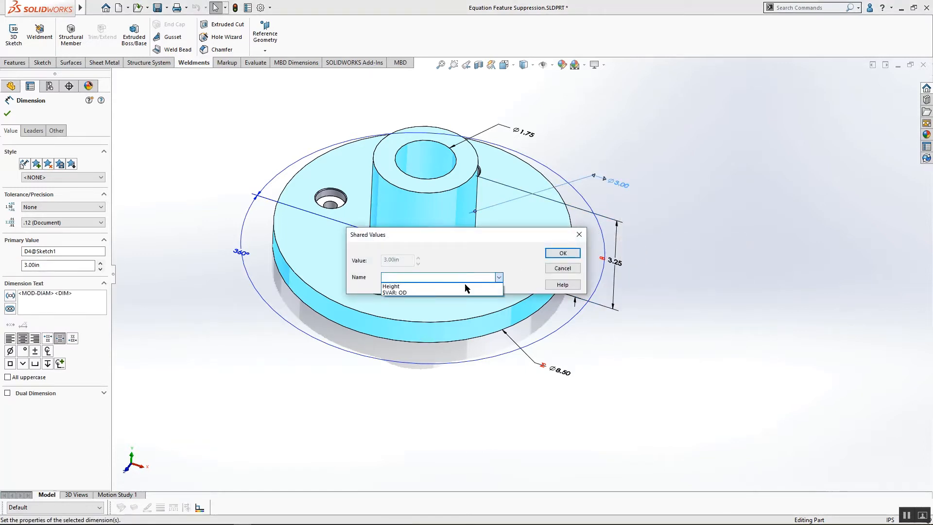
click(421, 287)
click(563, 253)
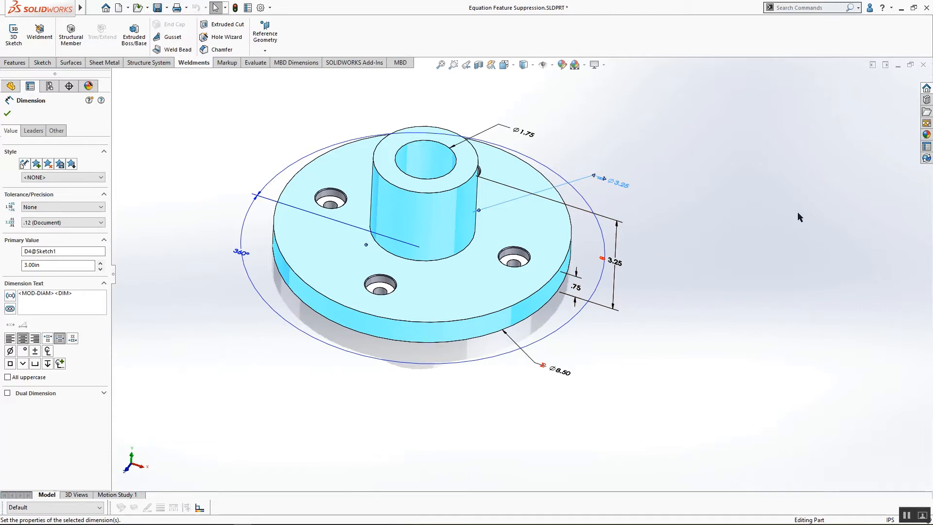
click(742, 165)
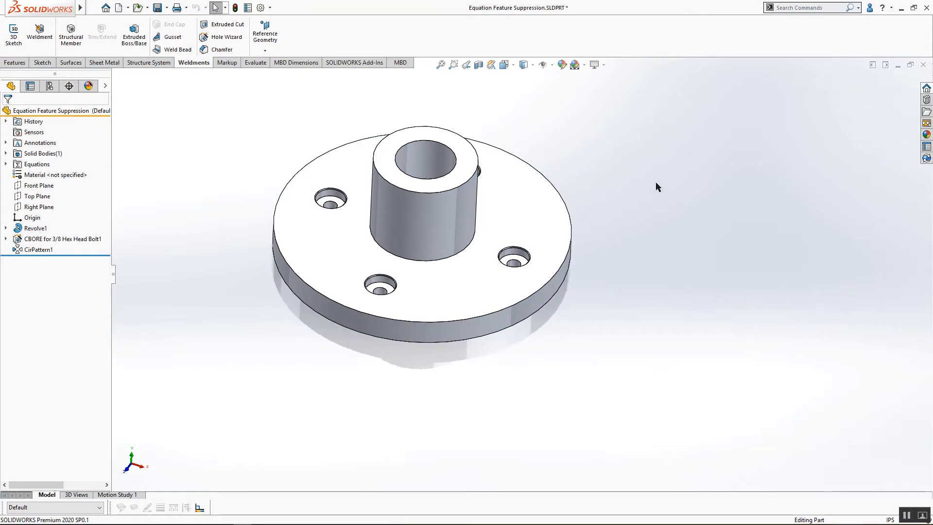
- Examine how the linked value Height is listed among the part's global variables and equations
right_click(34, 164)
click(51, 171)
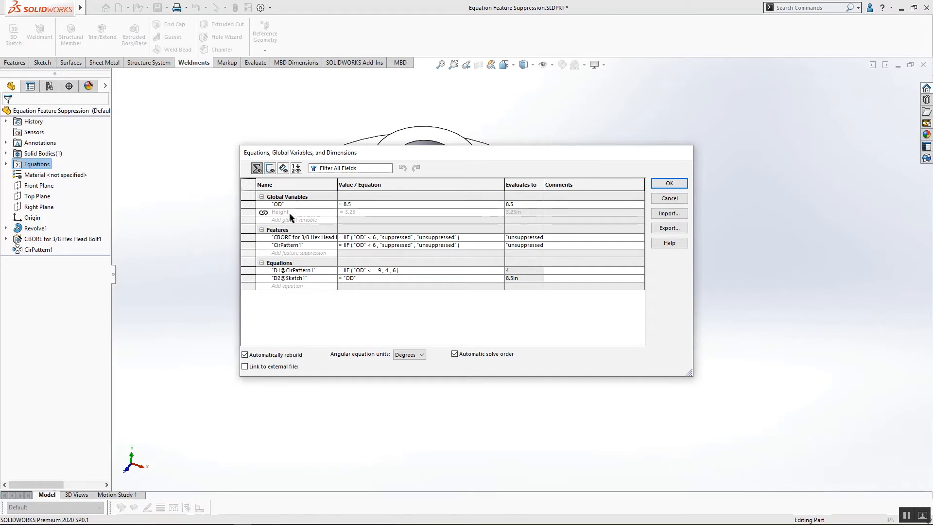
click(670, 198)
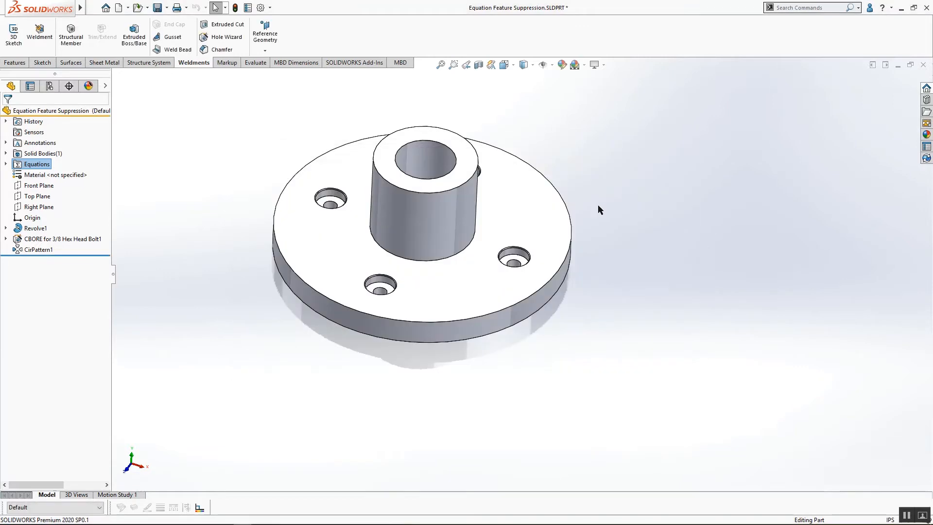
- Unlink the hub's outer diameter dimension from the shared value Height
click(438, 214)
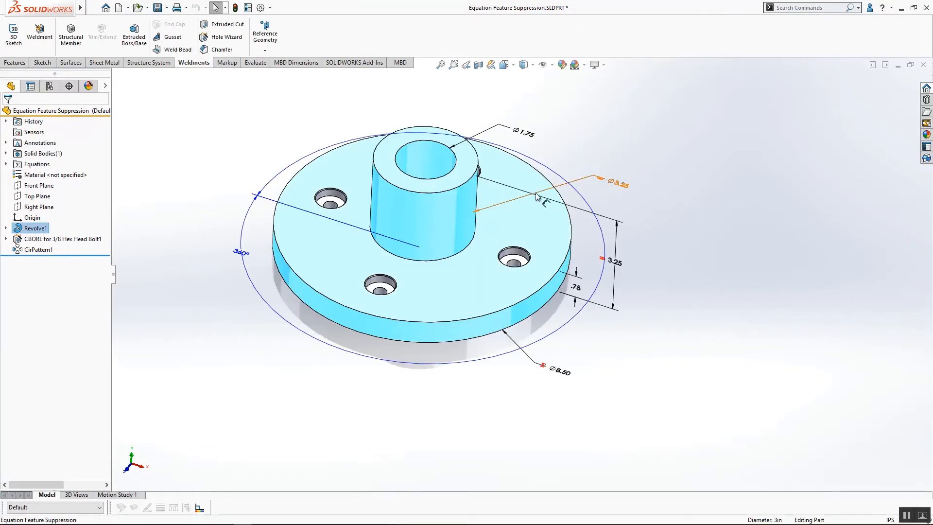
click(624, 186)
right_click(624, 186)
click(648, 240)
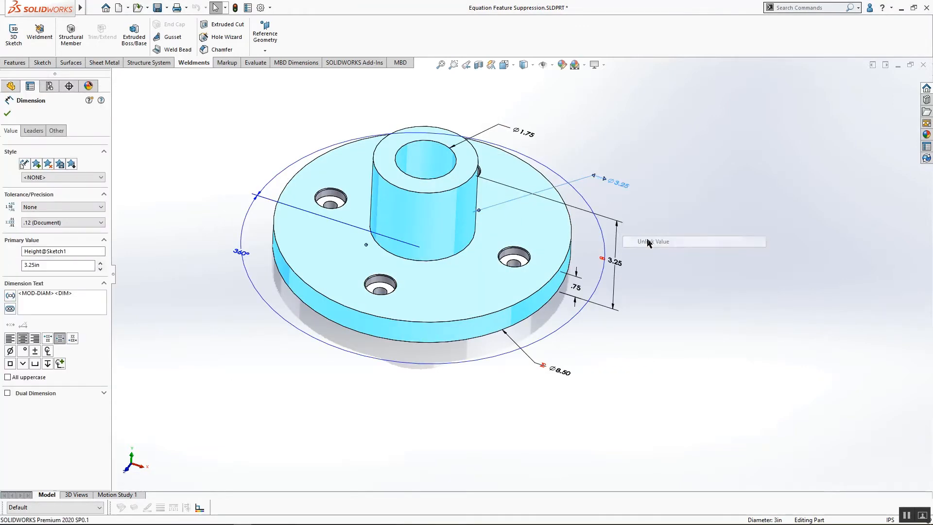
click(696, 197)
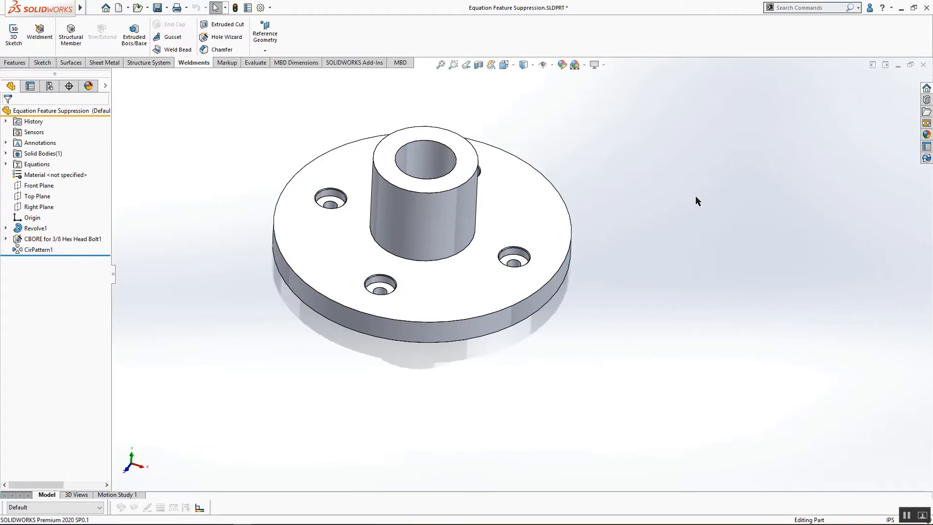
- Switch from the flange to the bracket part Equation vs Geometry - Geometry.SLDPRT
key(alt+Tab)
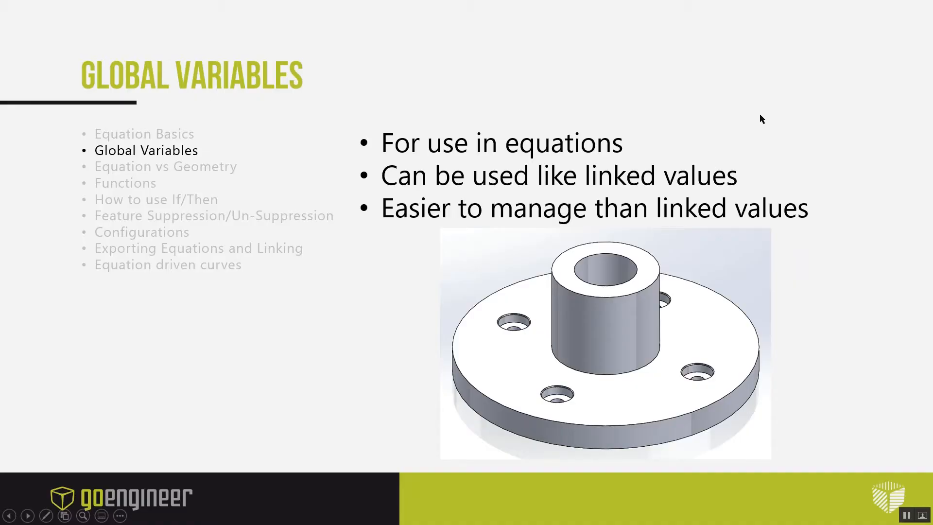
click(761, 116)
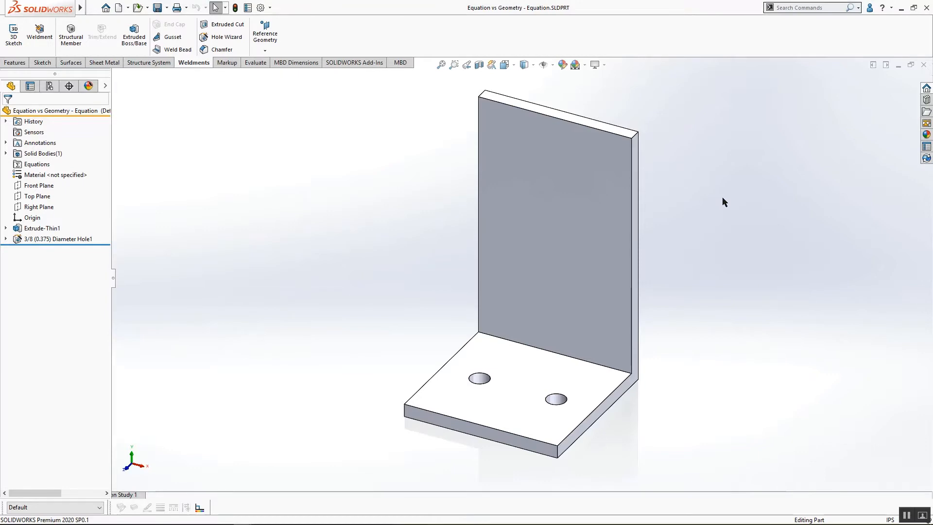
key(alt+Tab)
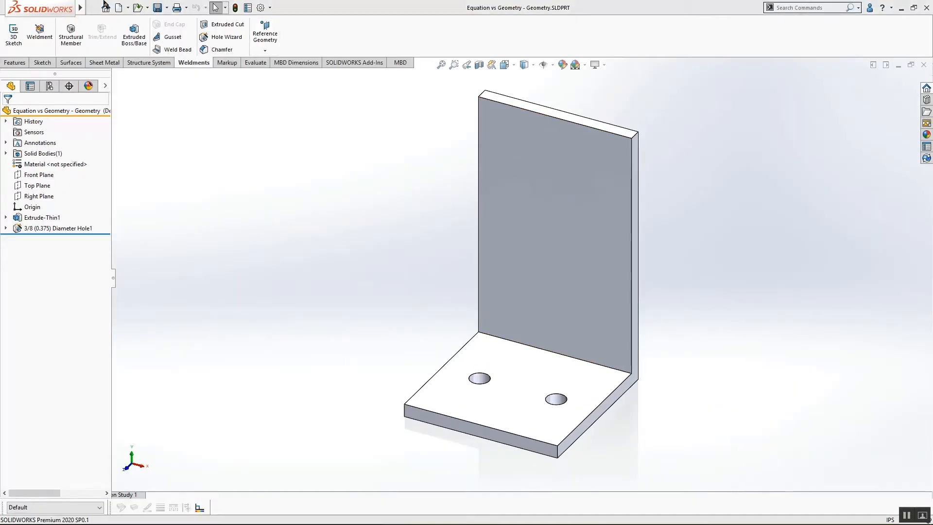
- Close the flange part Equation Feature Suppression.SLDPRT
mouse_move(79, 11)
click(196, 7)
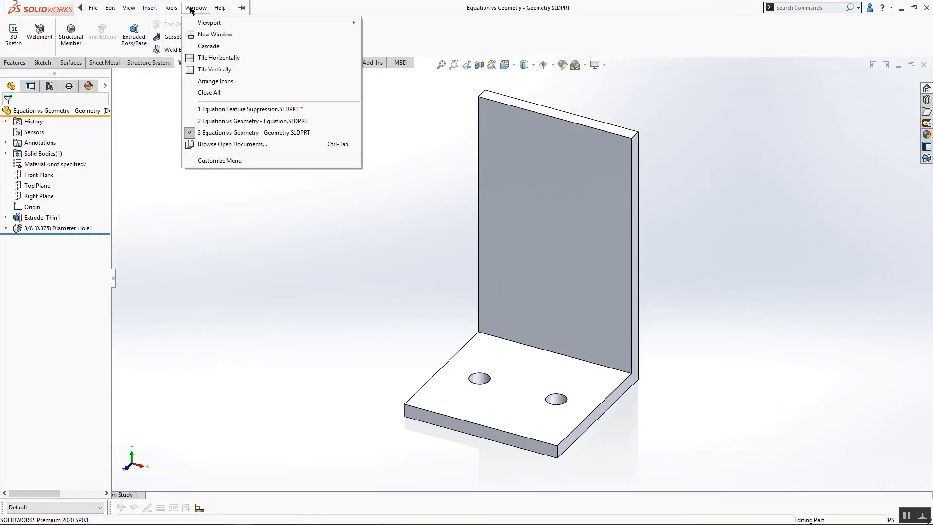
click(231, 109)
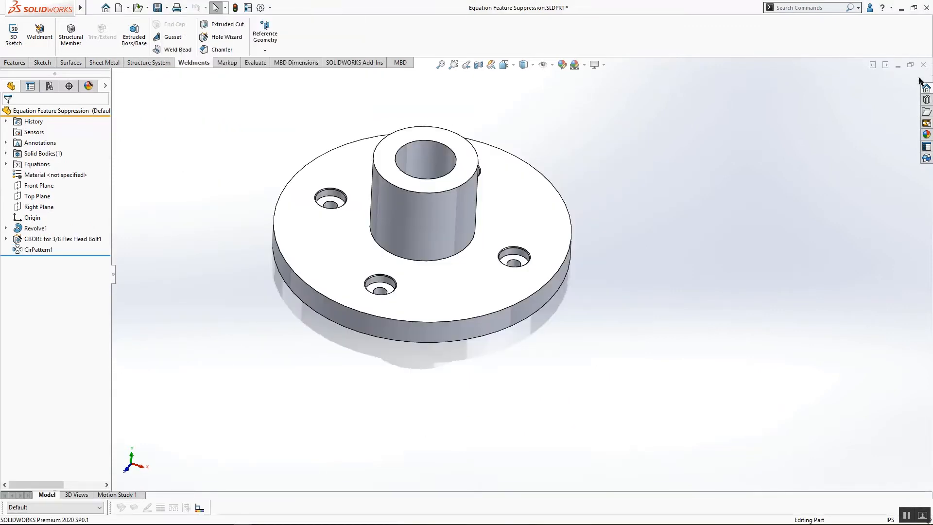
click(924, 65)
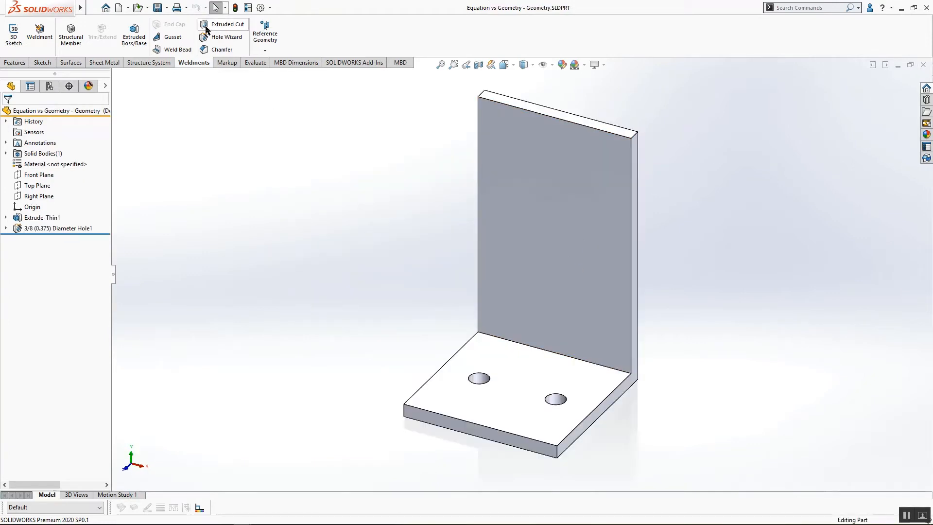
- Tile the windows of the two Equation vs Geometry bracket parts side by side
mouse_move(80, 8)
click(170, 7)
mouse_move(196, 8)
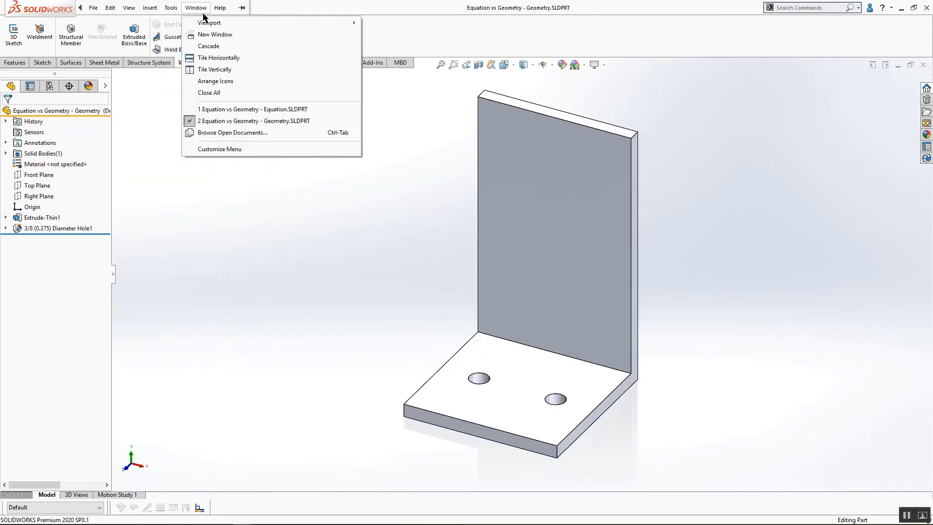
click(217, 58)
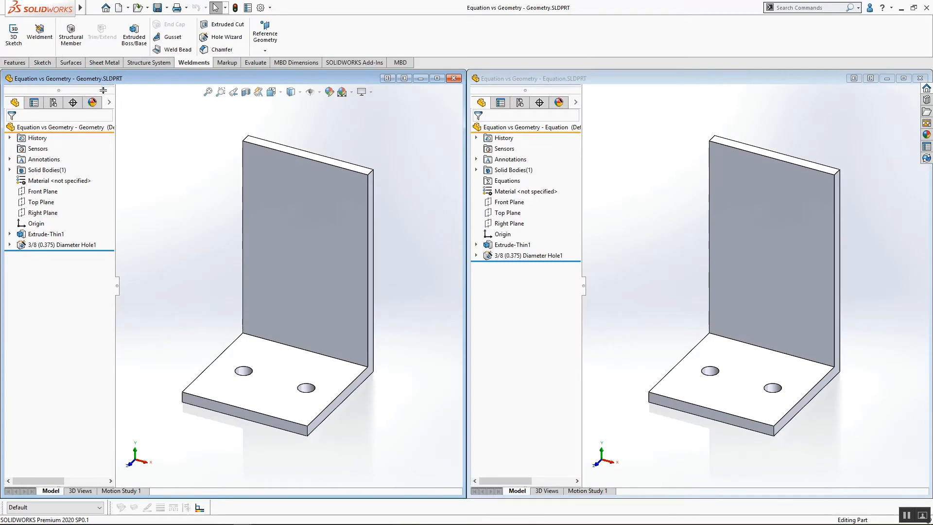
- Examine the construction lines and relations in Sketch5 of the Geometry bracket's 3/8 hole, and leave the sketch
click(10, 245)
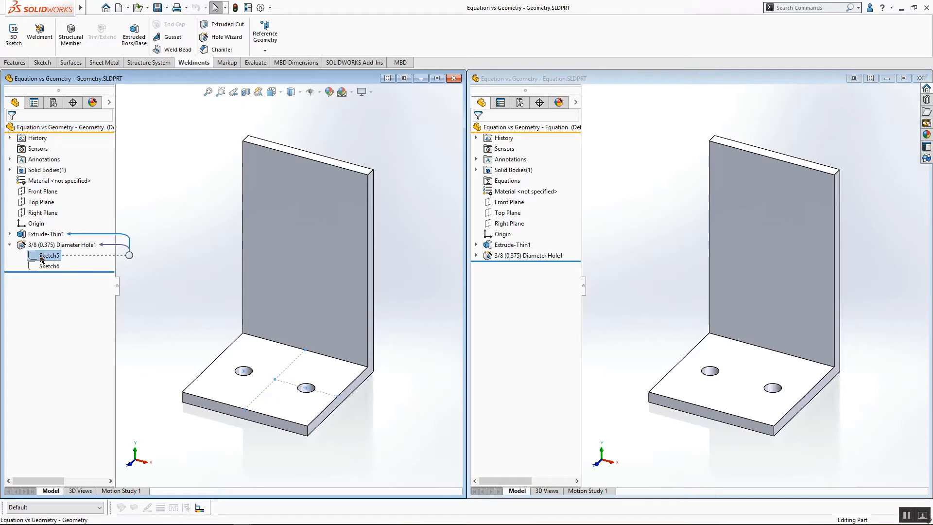
click(43, 256)
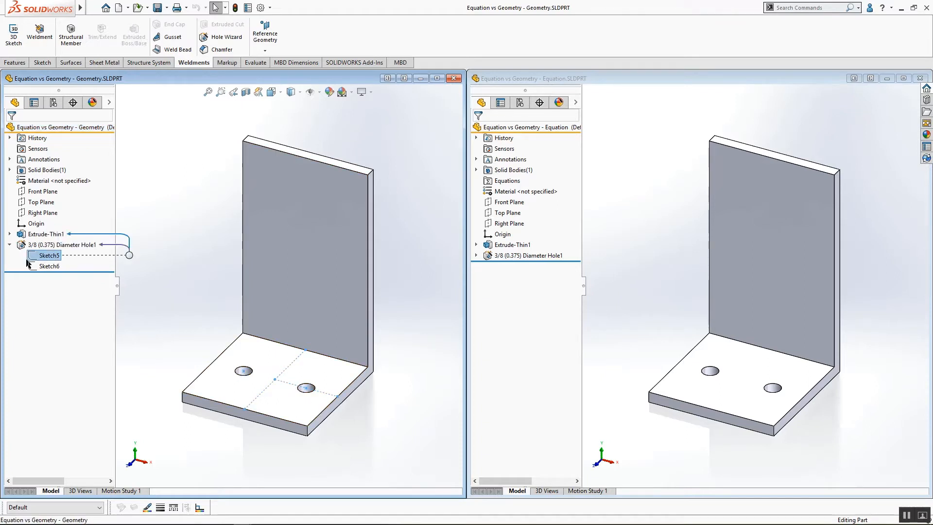
right_click(35, 257)
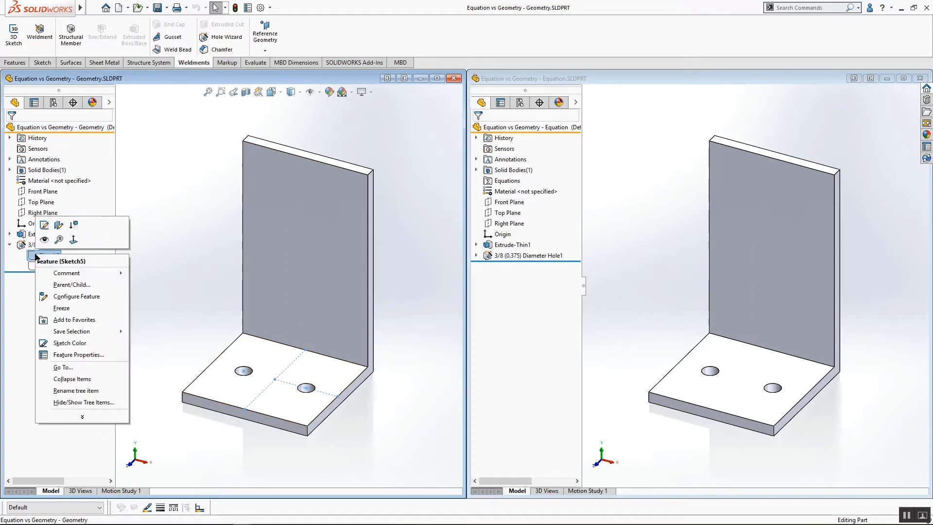
click(42, 224)
click(294, 360)
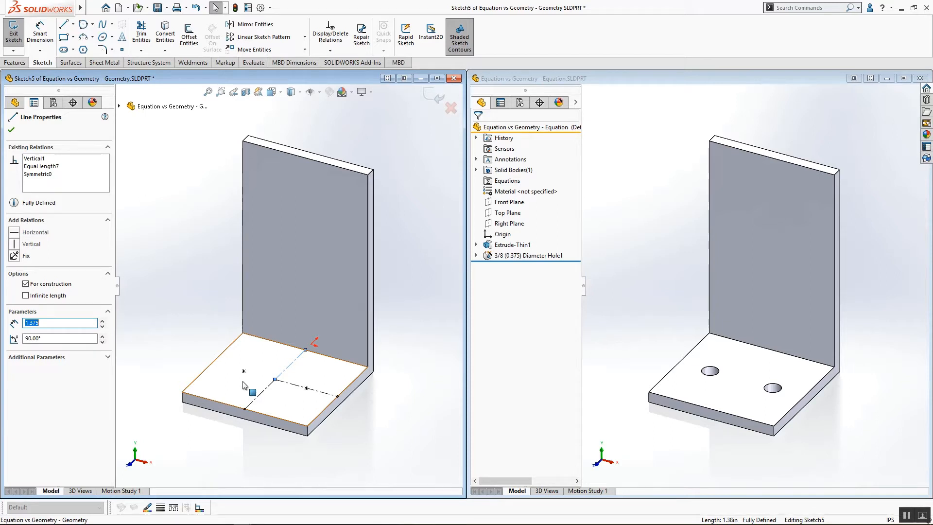
click(11, 130)
click(591, 210)
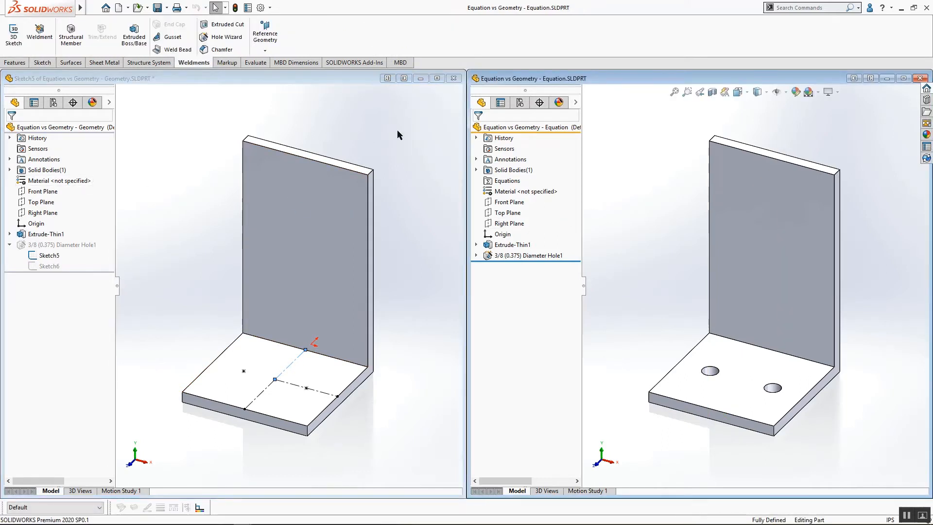
click(412, 128)
click(434, 95)
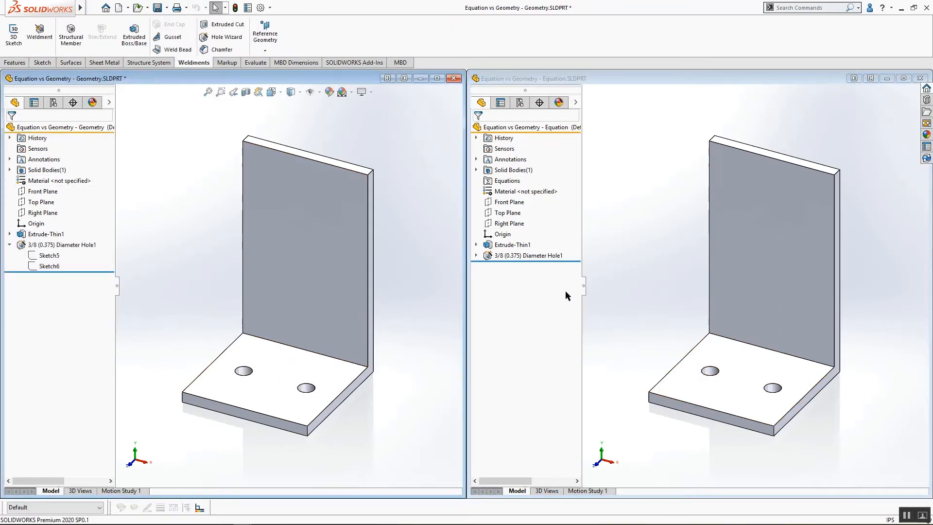
- Open Sketch5 under the Equation bracket's 3/8 diameter hole for editing
click(476, 256)
click(515, 266)
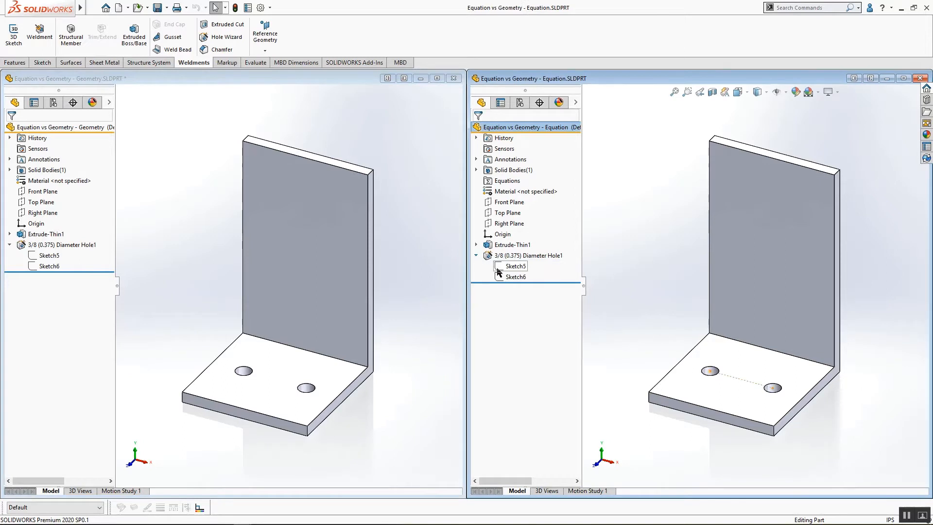
click(506, 239)
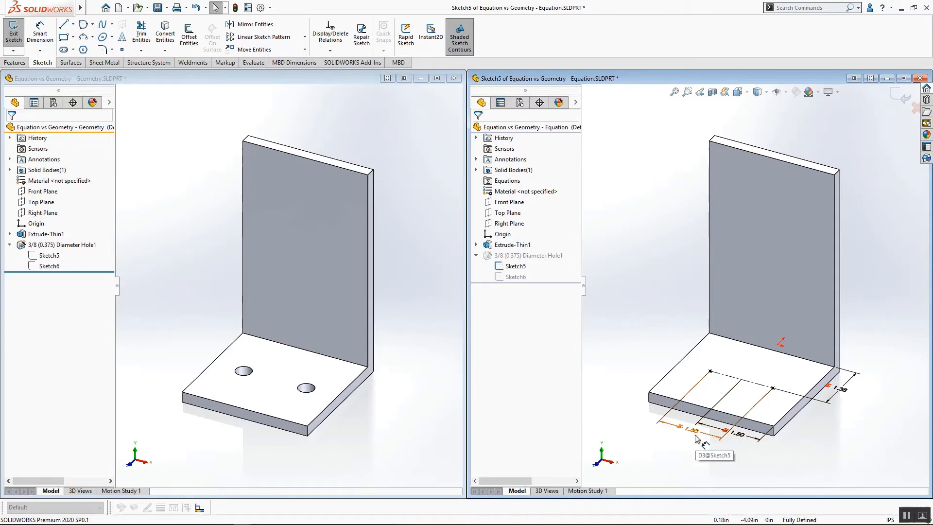
- Examine the equations that drive the hole position dimensions of the Equation bracket, and close the list
right_click(508, 182)
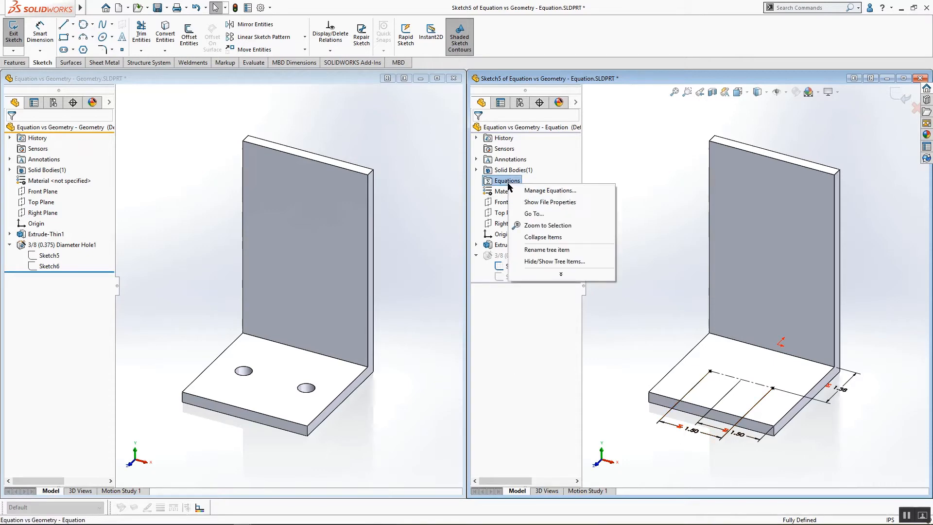
click(528, 192)
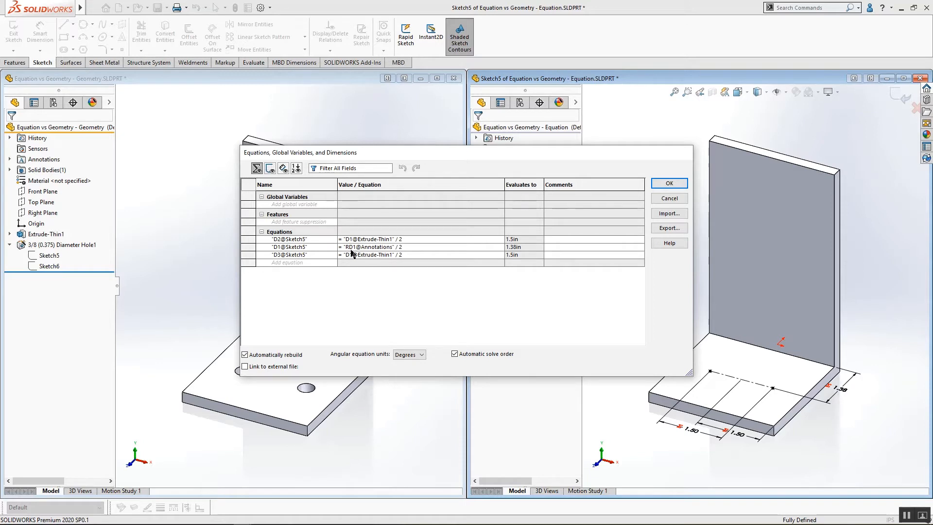
click(679, 203)
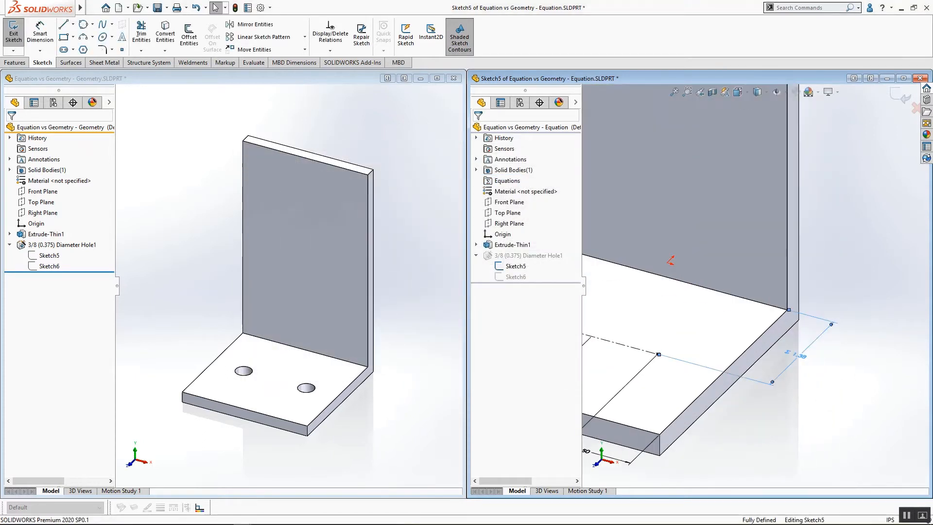
- Delete the 1.38 dimension that locates the holes from the upright wall, and maximize the Equation part's window
click(796, 355)
key(Delete)
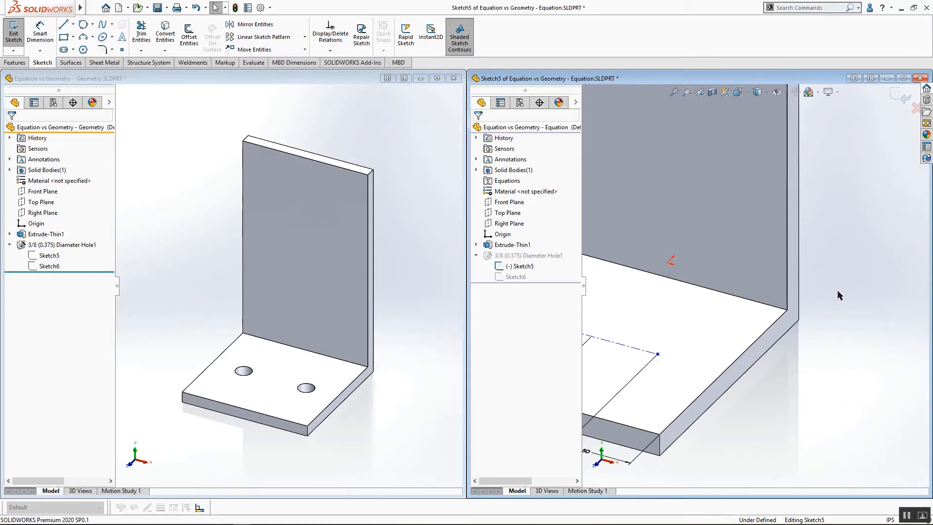
click(904, 78)
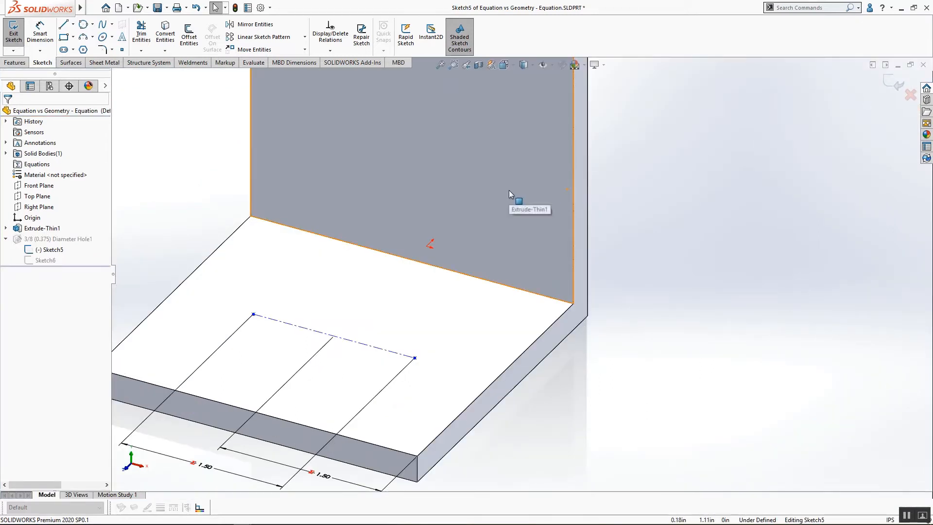
- Dimension the distance from the upright wall's inner base edge to the hole centerline and set it to 1.25 in
key(s)
click(539, 199)
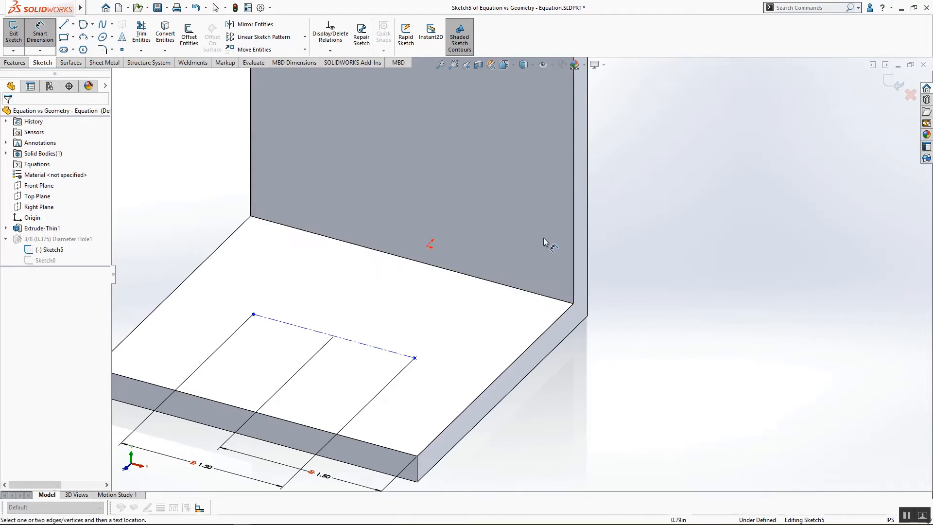
click(553, 301)
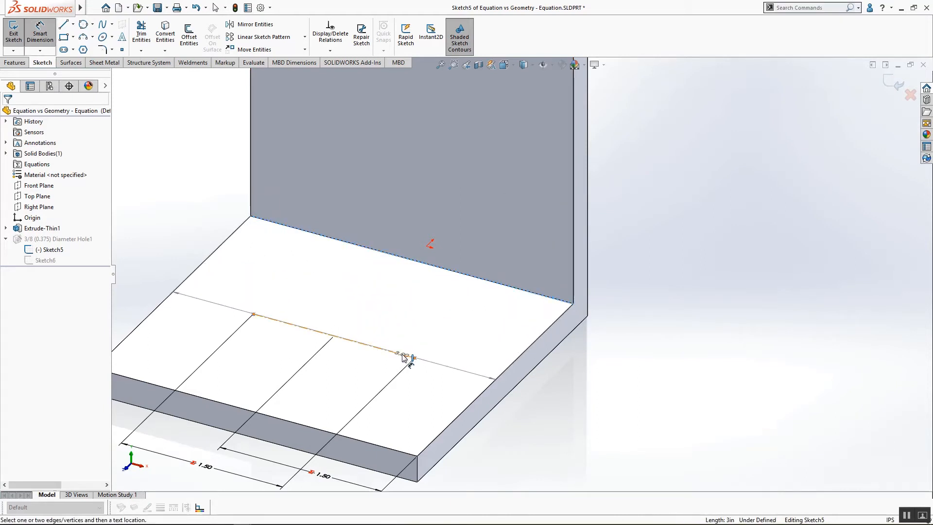
click(404, 358)
click(590, 366)
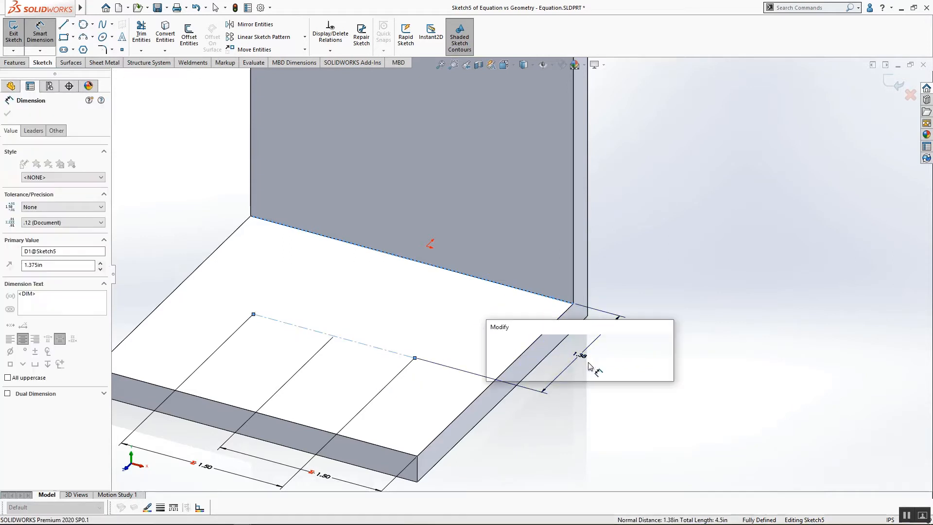
text(=)
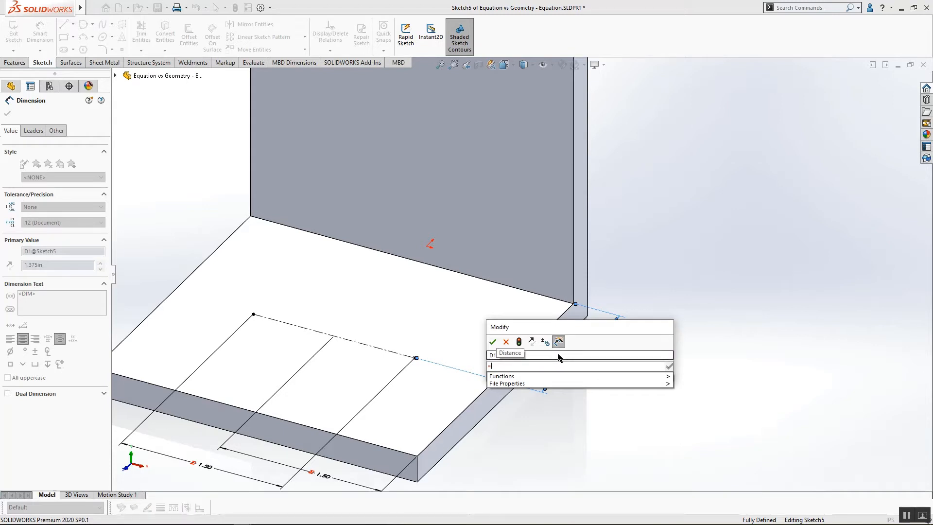
click(606, 333)
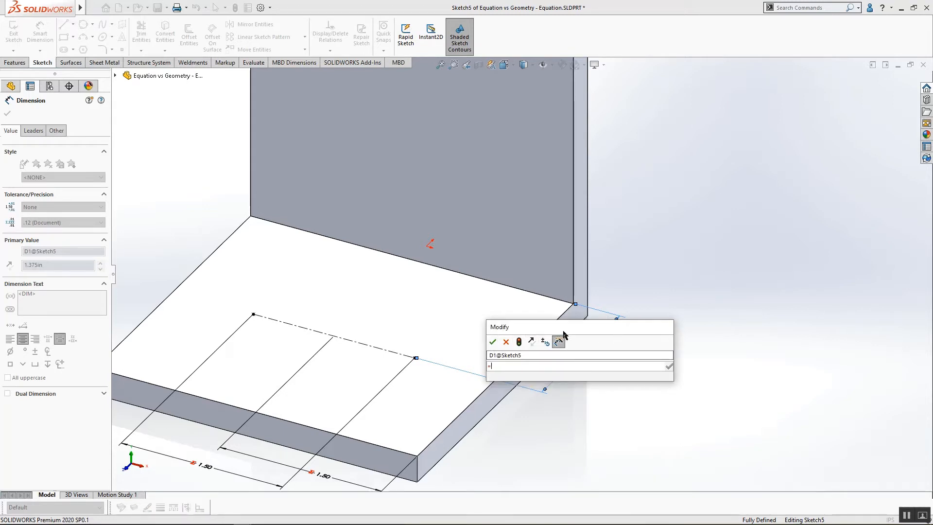
click(512, 367)
text(1.25)
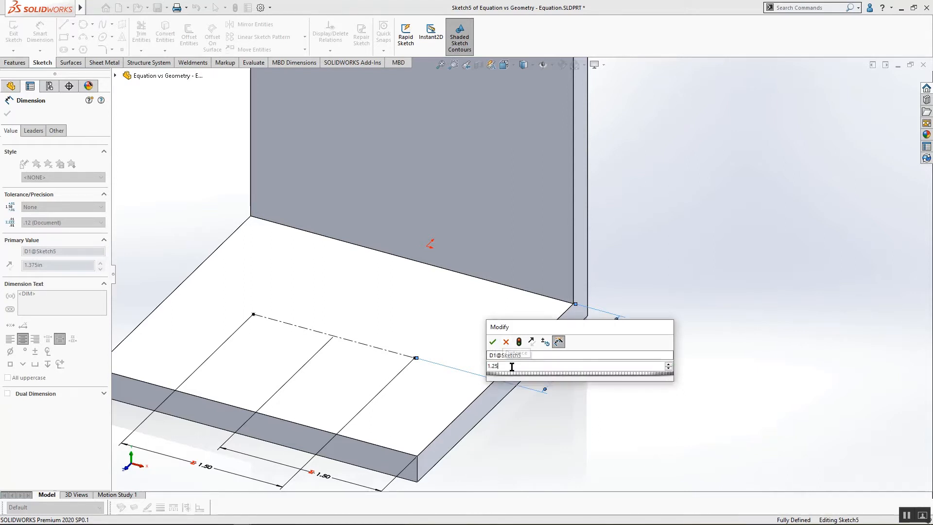
key(Return)
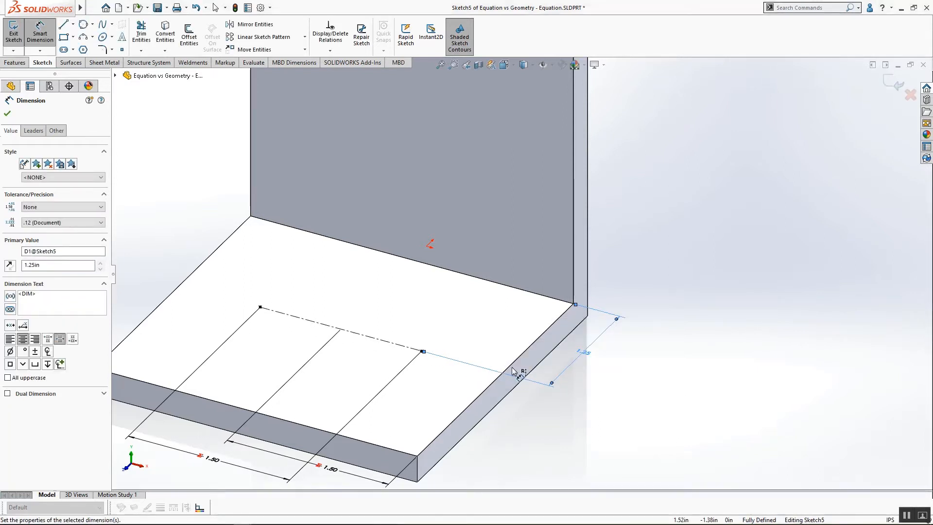
double_click(584, 353)
text(=)
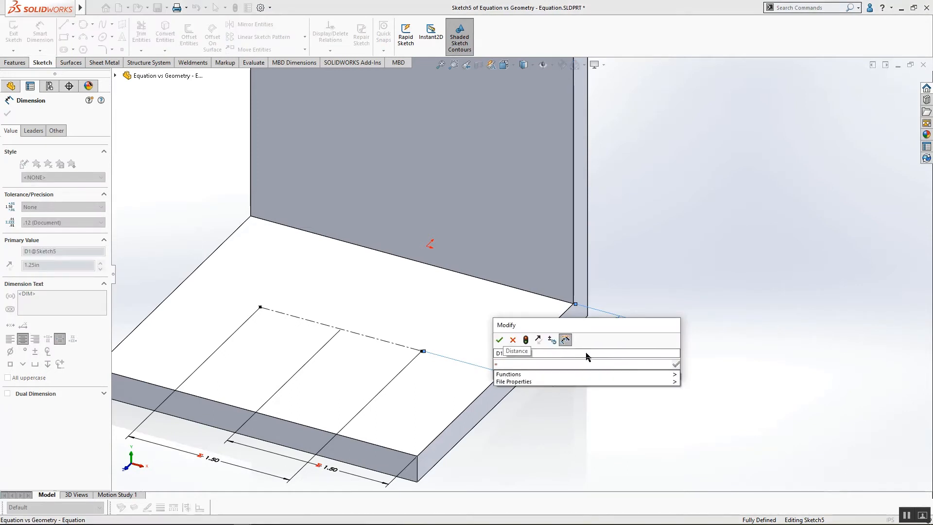
click(513, 341)
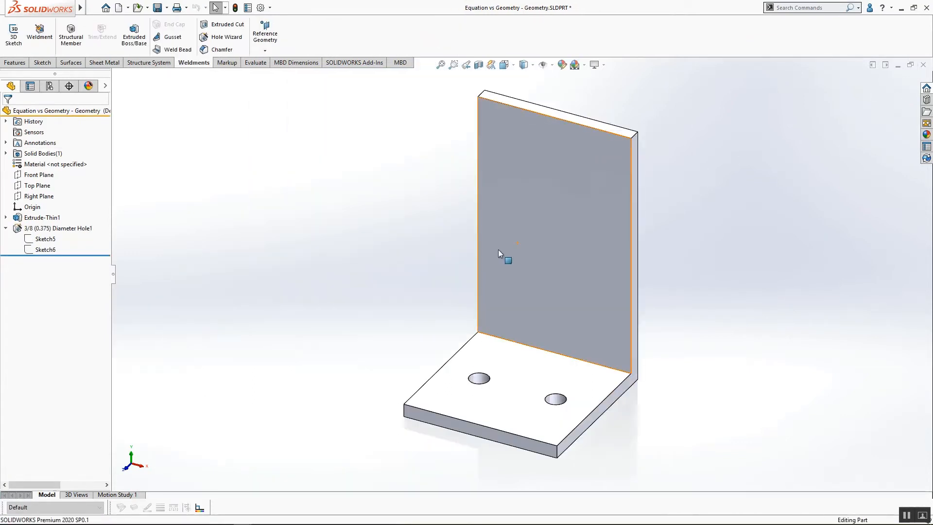
- Close the Geometry bracket part, dismiss the file opening dialog, and try to create a new part
click(923, 64)
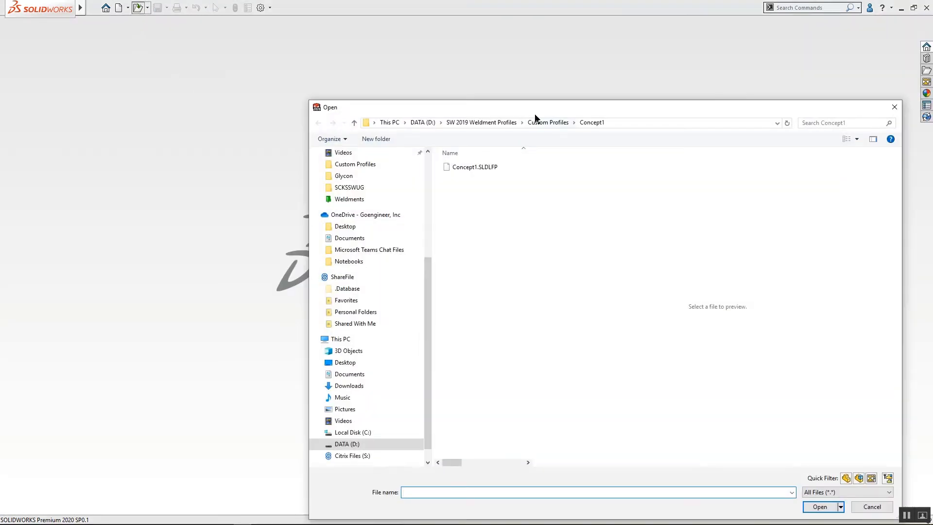
click(872, 506)
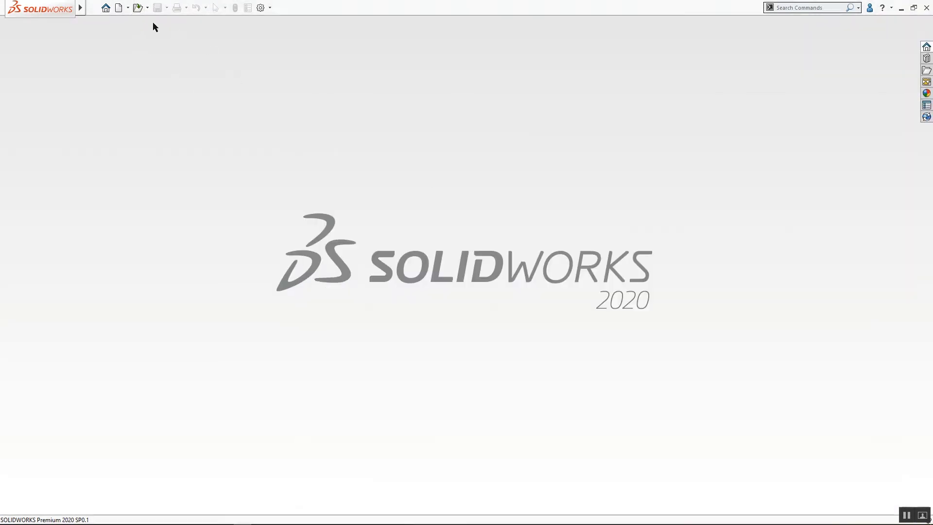
click(119, 8)
double_click(335, 181)
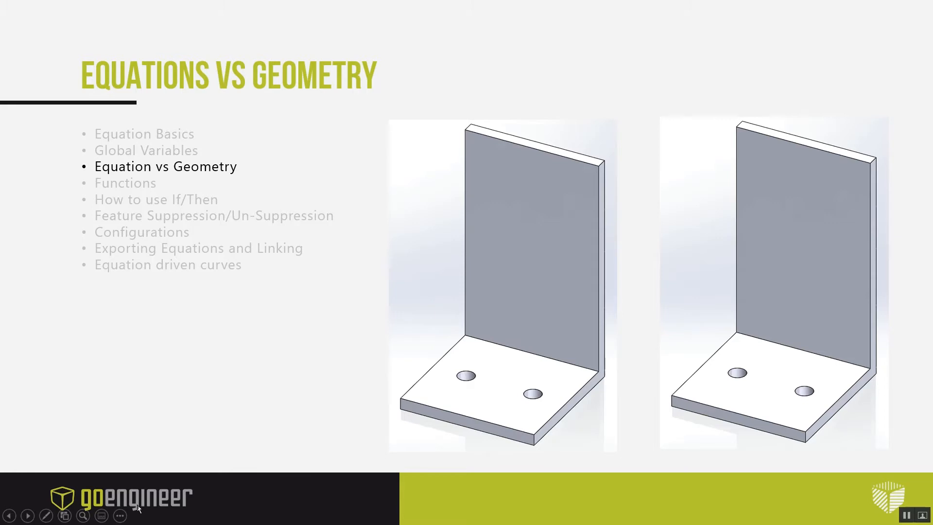
- Launch SOLIDWORKS 2020 again and create a new part
key(super)
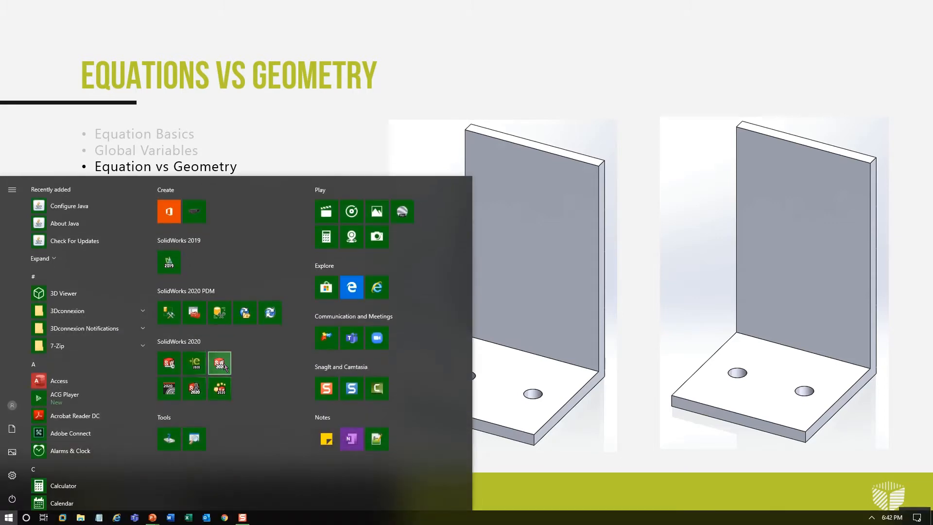
click(222, 364)
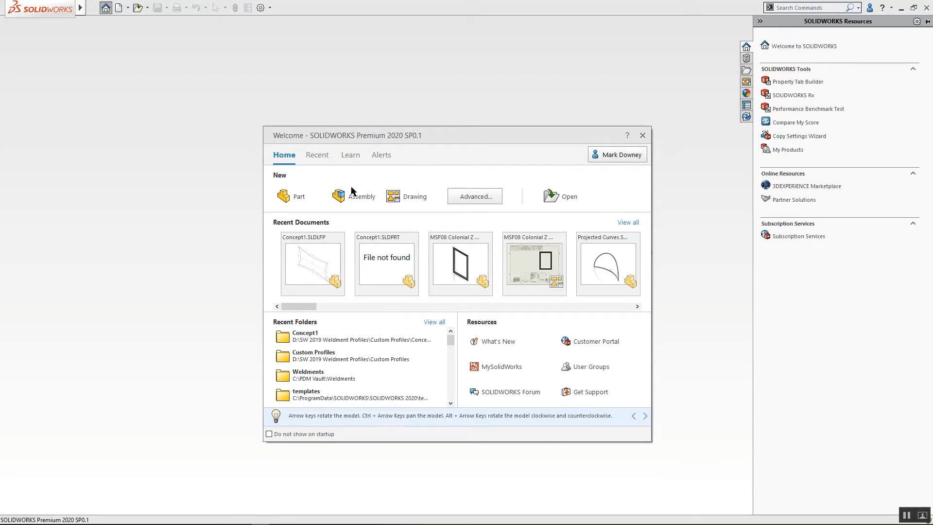
click(280, 195)
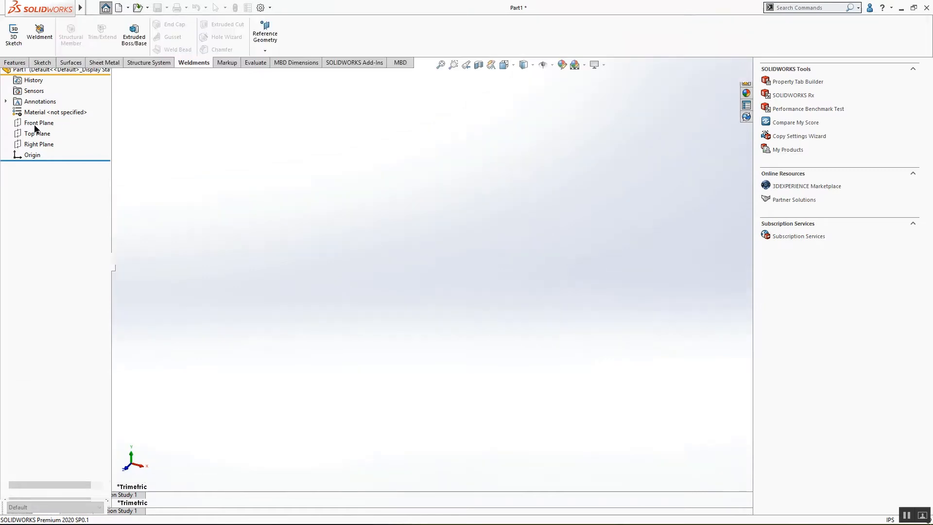
- Sketch an L profile on the Front Plane from the origin, about 3.65 in vertical and 3.11 in horizontal
click(38, 165)
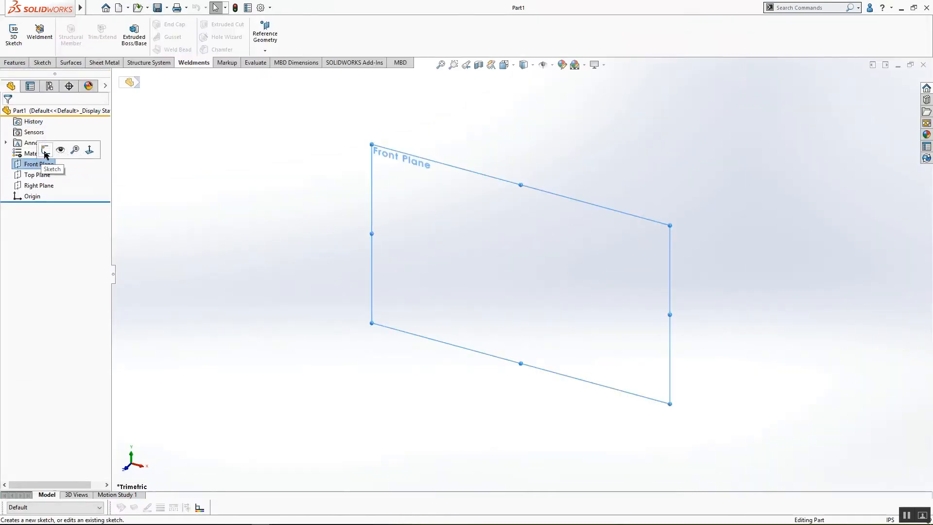
click(46, 151)
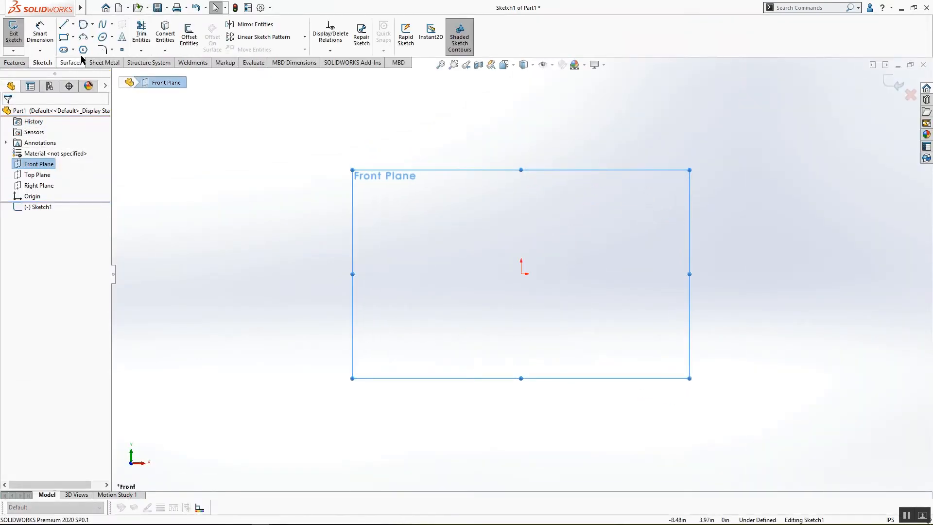
click(63, 24)
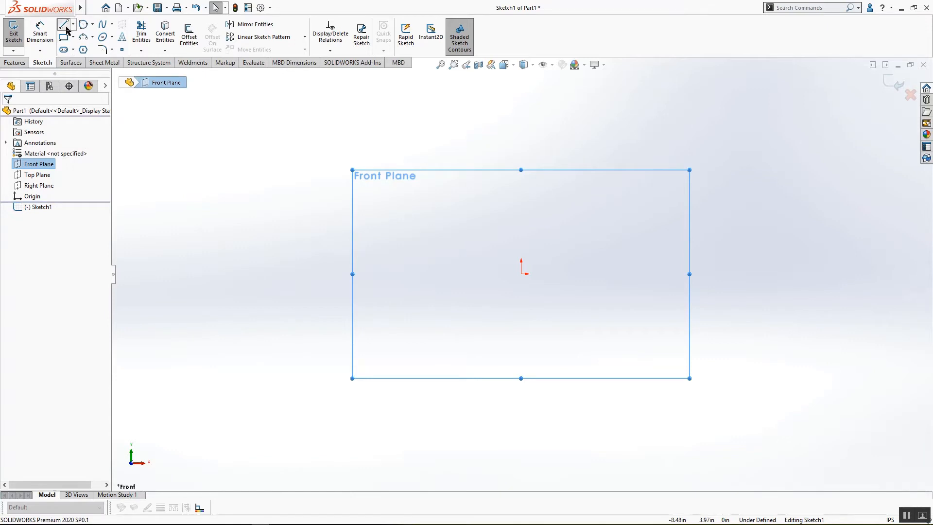
click(521, 273)
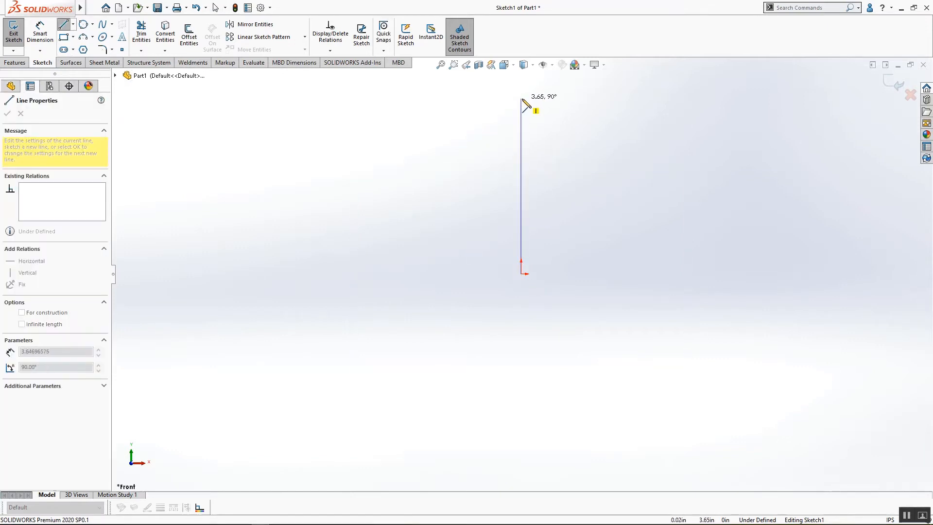
drag(523, 99, 521, 99)
drag(521, 274, 671, 274)
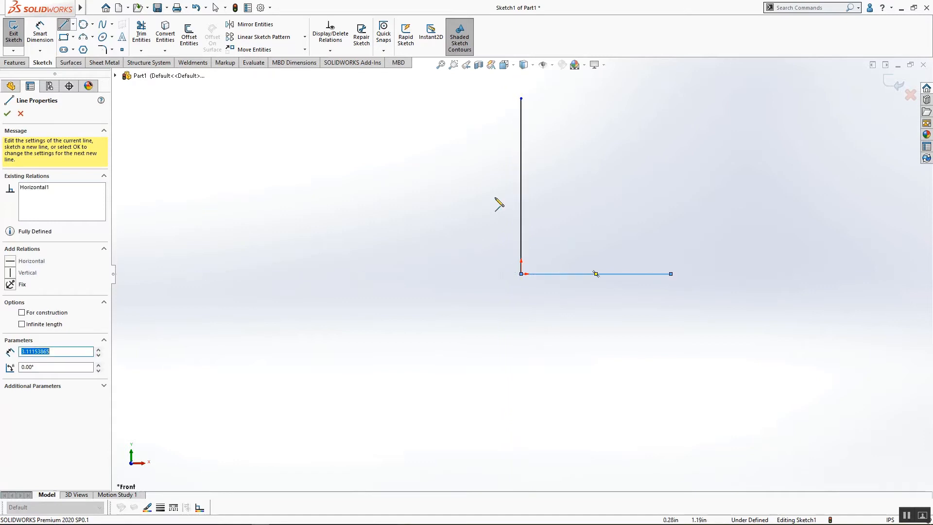
- Extrude the L profile as a 0.10 in thin feature to a blind depth of about 2.85 in
click(15, 62)
click(17, 39)
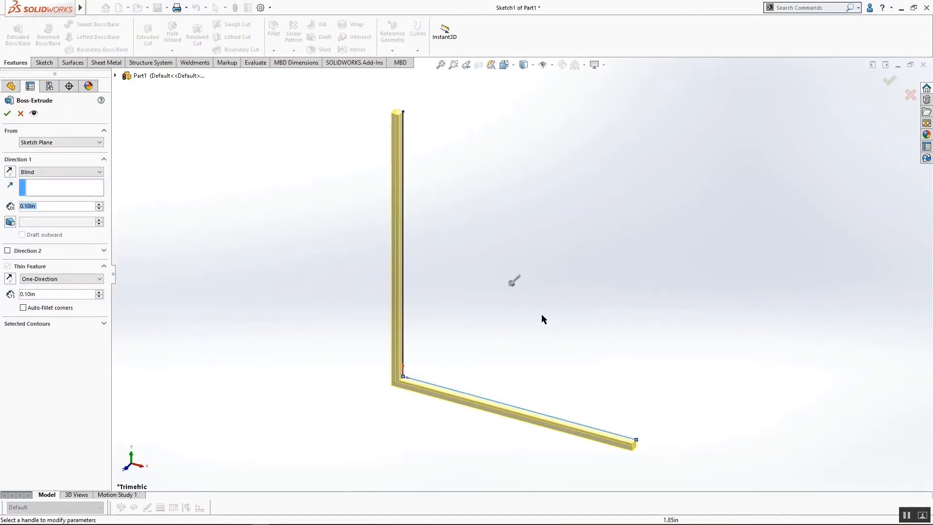
drag(512, 284, 500, 336)
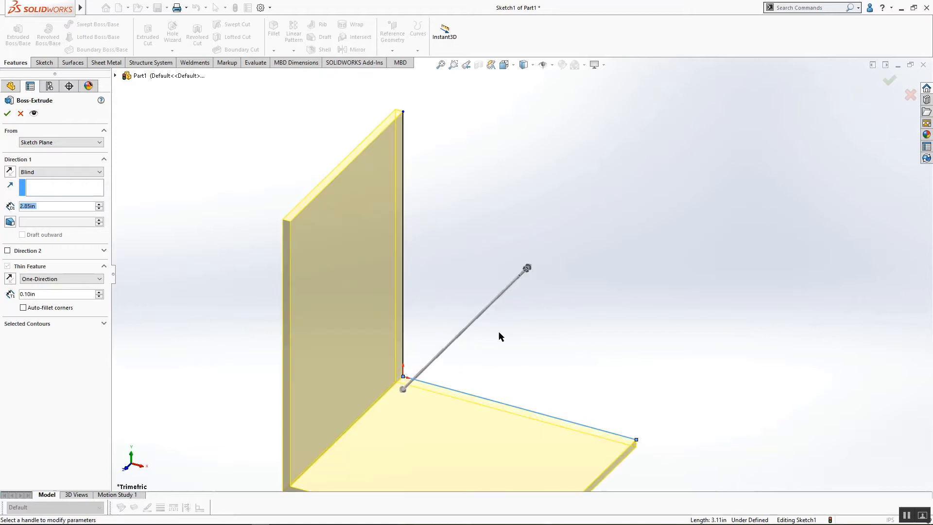
click(890, 80)
- Sketch a circle of about 0.51 in radius near the middle of the base plate's upper face
middle_drag(517, 388, 471, 403)
click(474, 365)
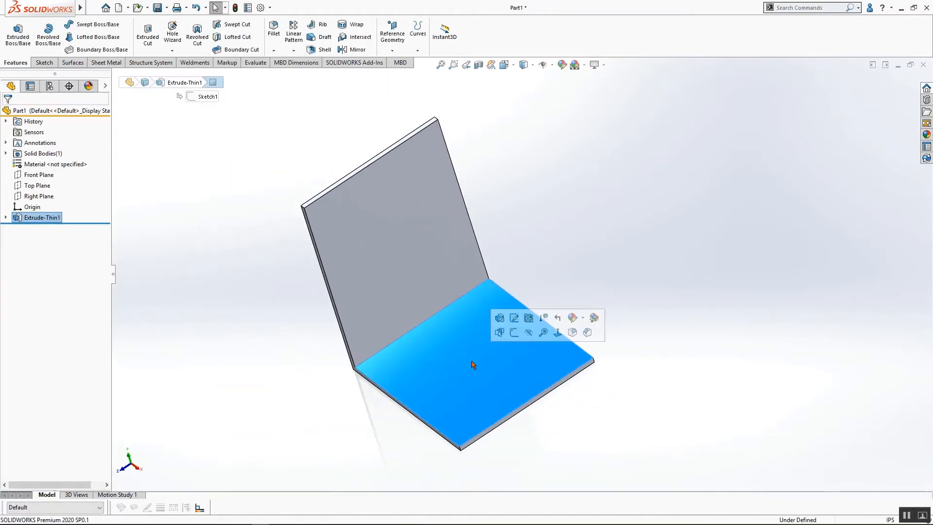
click(514, 333)
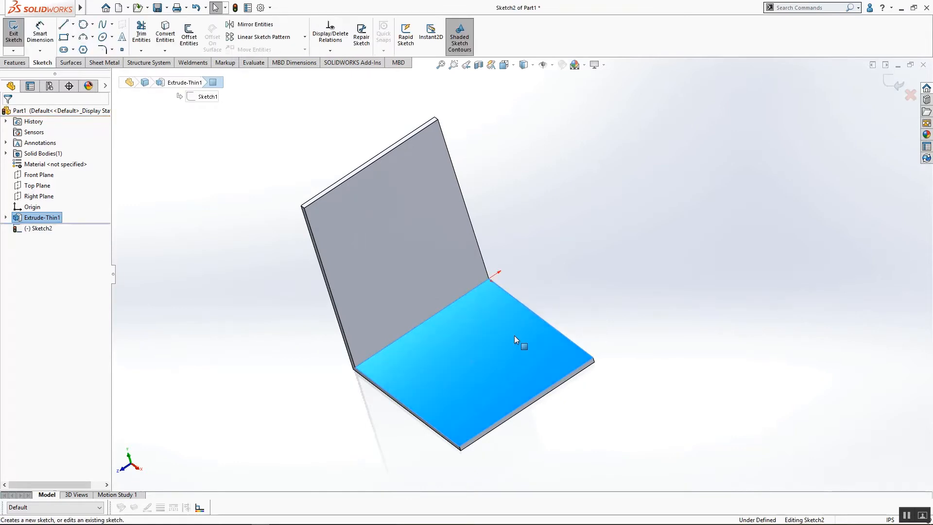
click(89, 27)
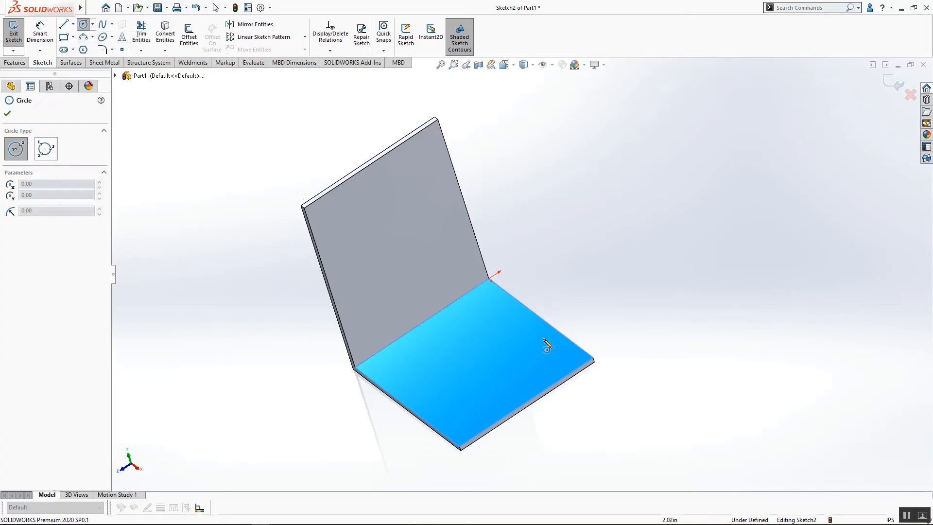
drag(471, 369, 500, 366)
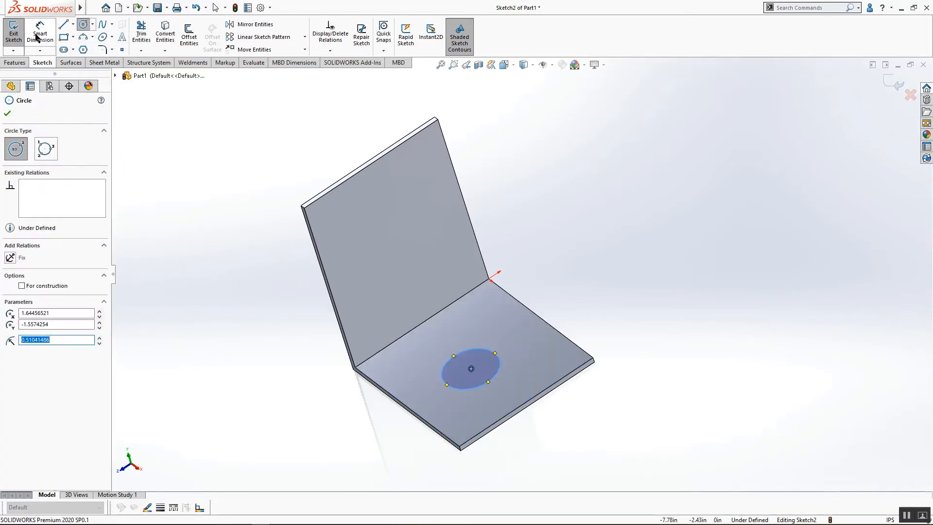
- Dimension the distance from the upright wall's inner base edge to the circle's center
click(39, 32)
click(392, 344)
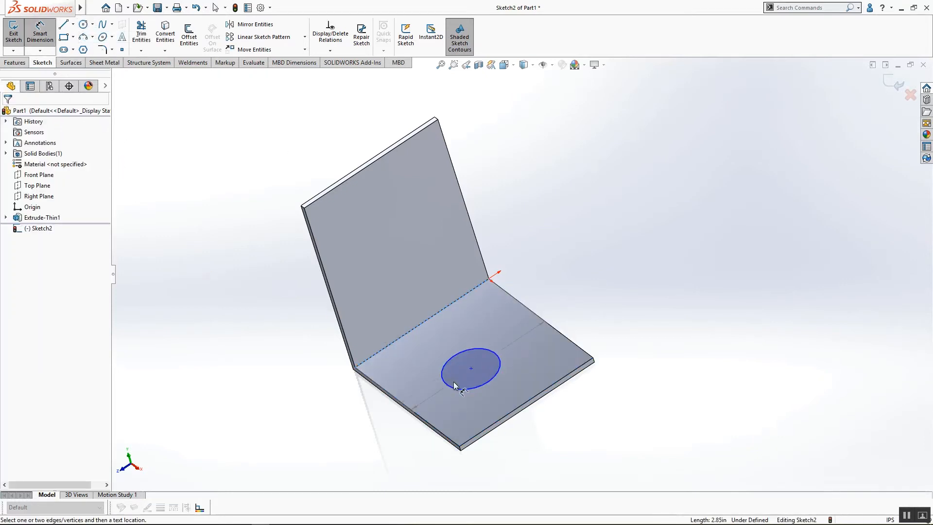
click(450, 389)
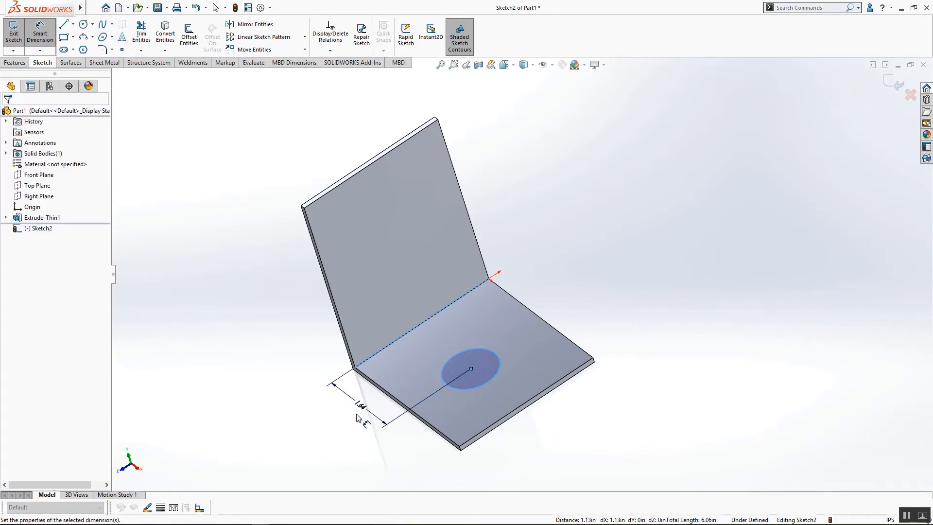
click(360, 413)
click(273, 391)
click(253, 258)
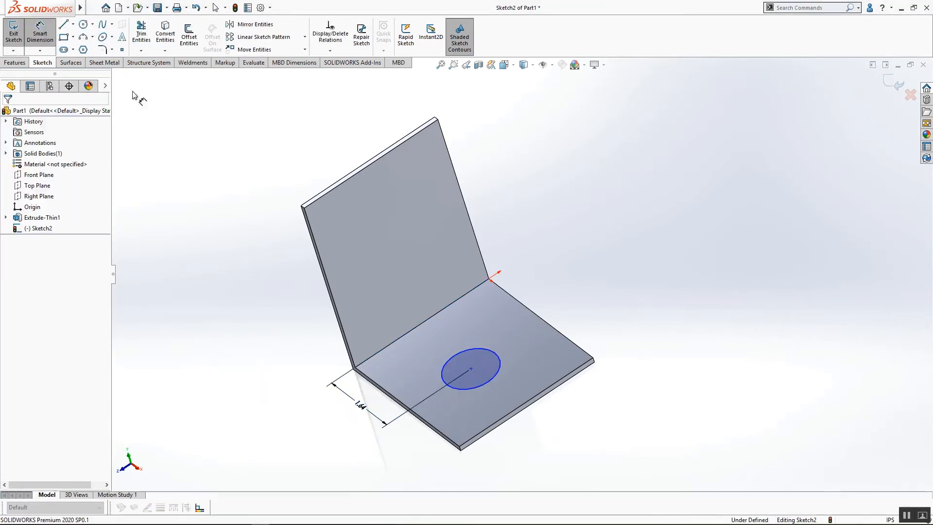
- Cut the circle through the base plate with an Extruded Cut set to Through All
click(13, 63)
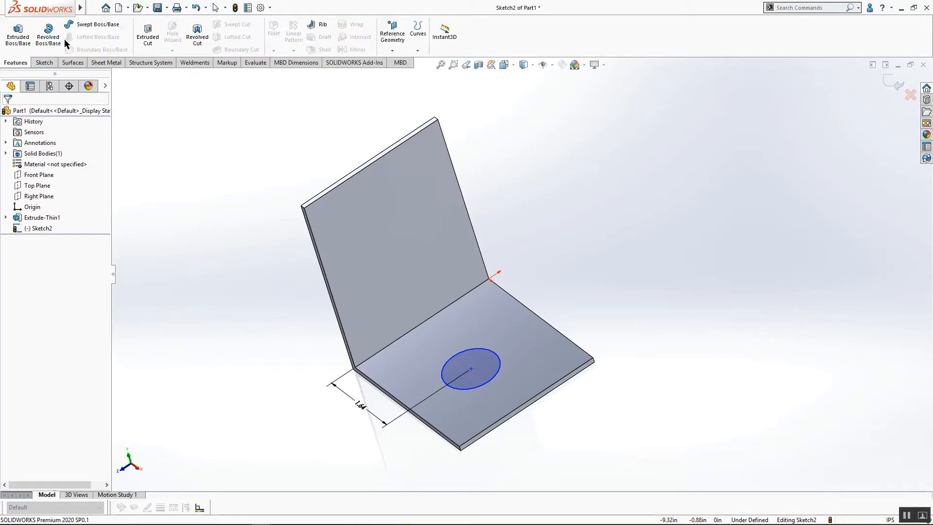
click(152, 43)
right_click(182, 168)
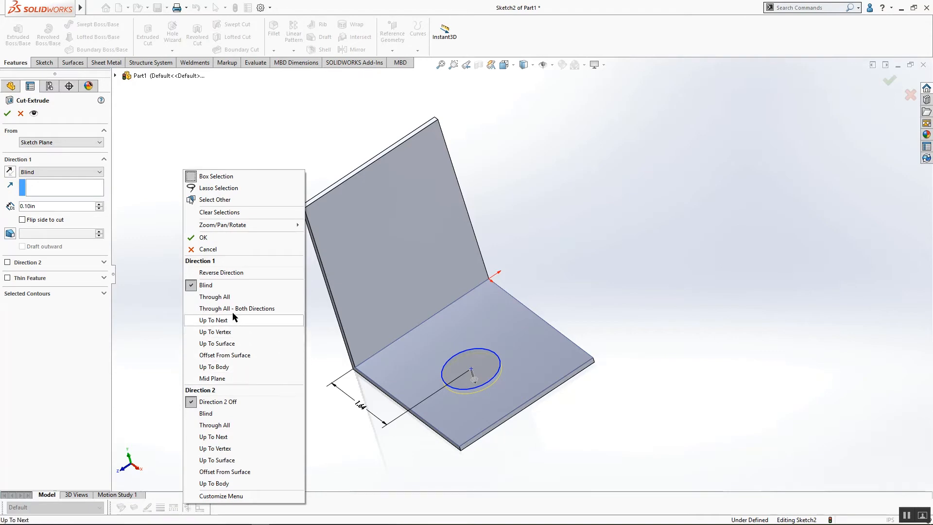
click(230, 297)
click(7, 113)
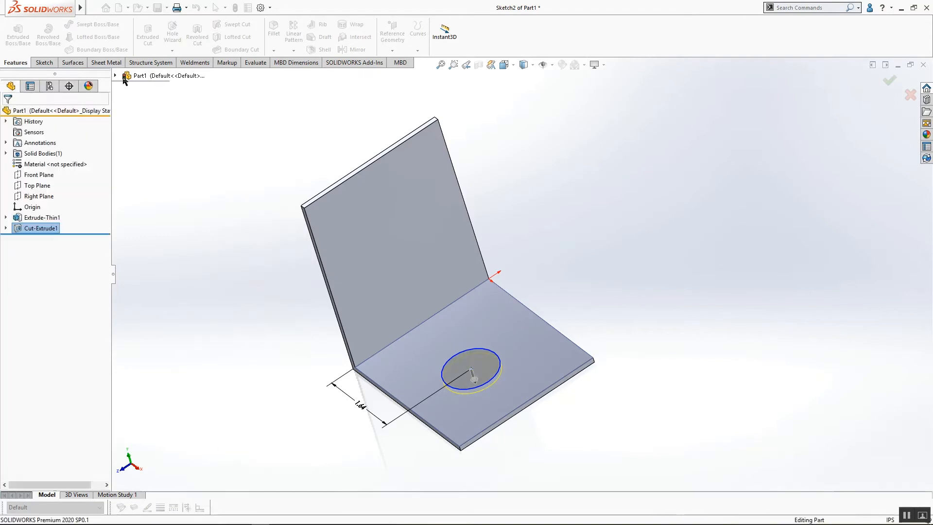
- Save the part as Part1.SLDPRT in the Temp folder
click(157, 8)
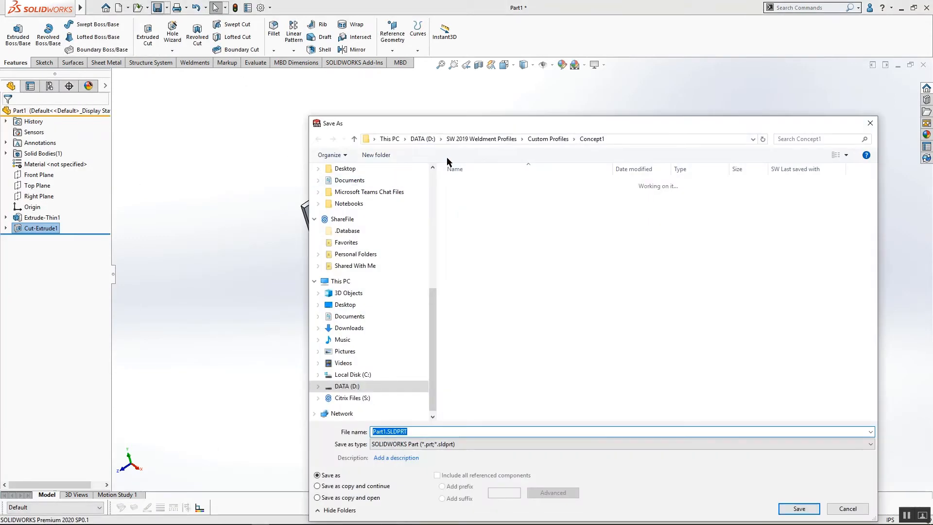
drag(453, 122, 339, 62)
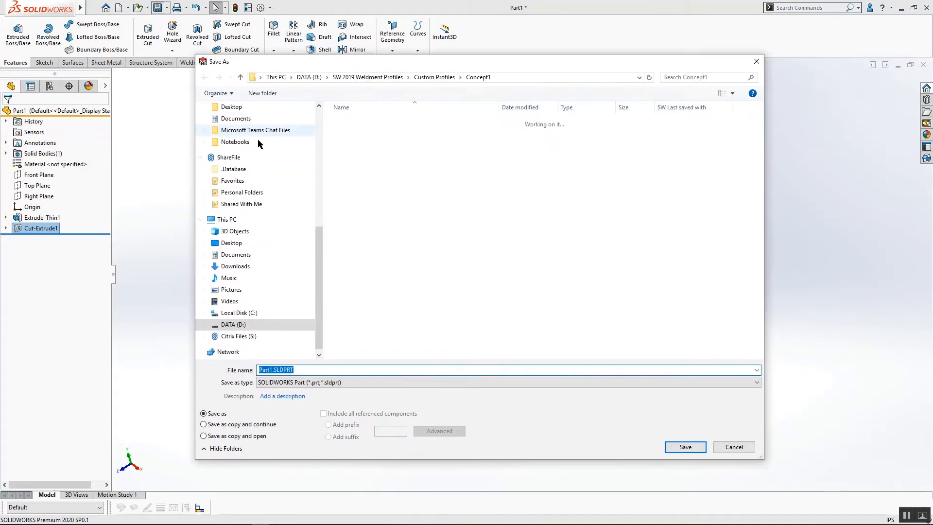
drag(319, 256, 318, 138)
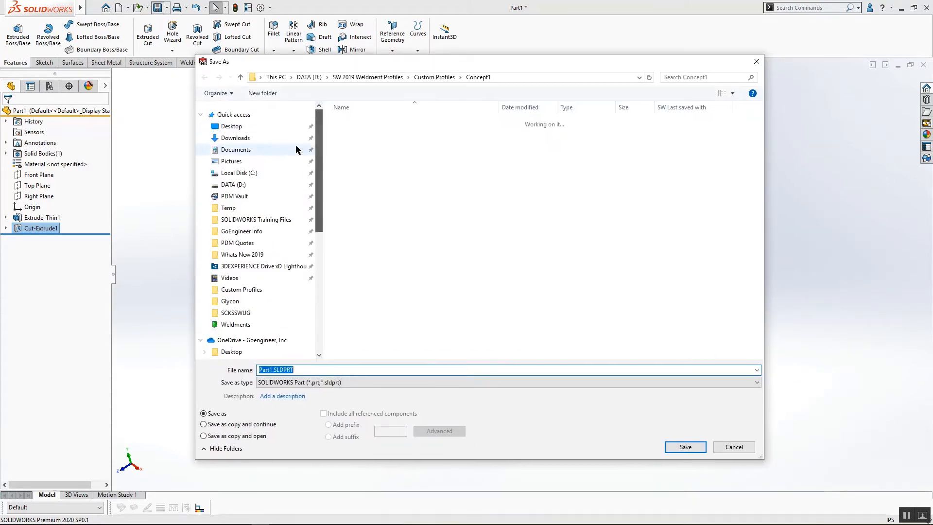
click(231, 209)
click(686, 446)
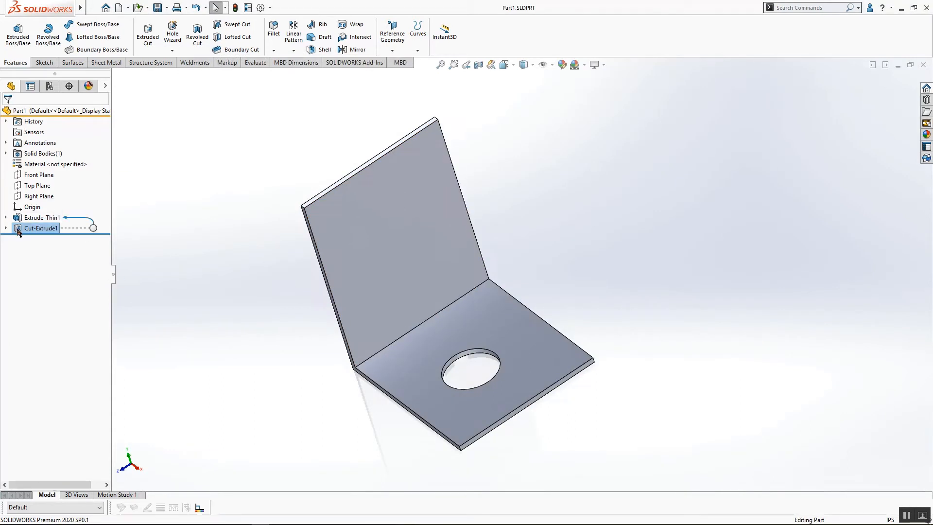
- Start an equation for the hole's location dimension and insert a measured distance between the base plate's inner and outer edges
click(41, 228)
double_click(365, 407)
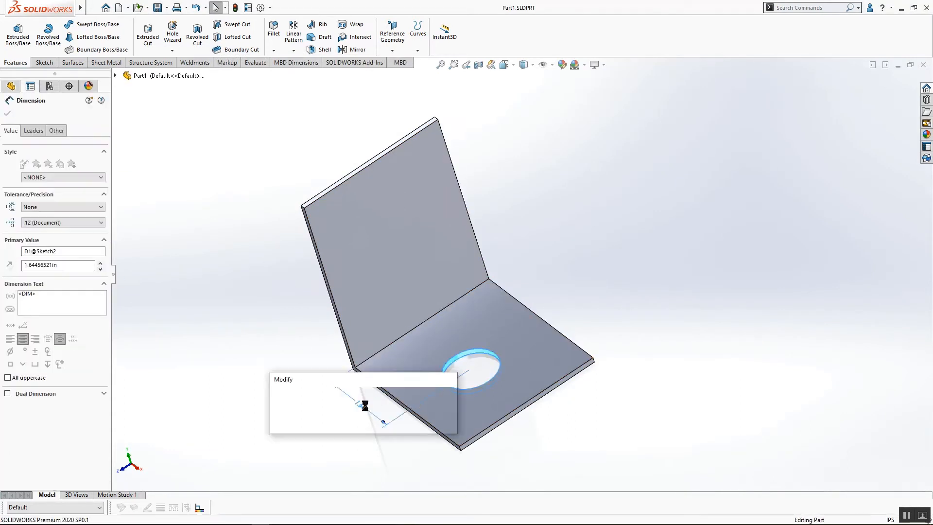
text(=)
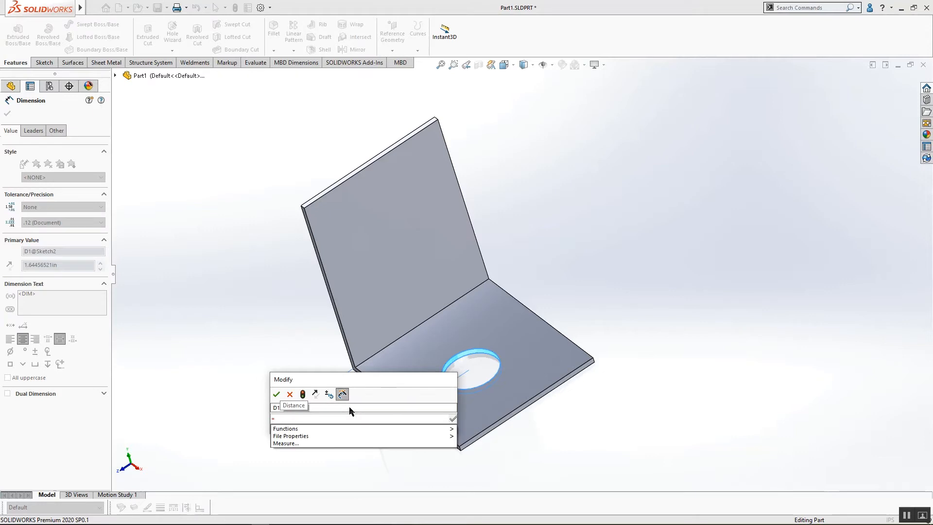
click(319, 444)
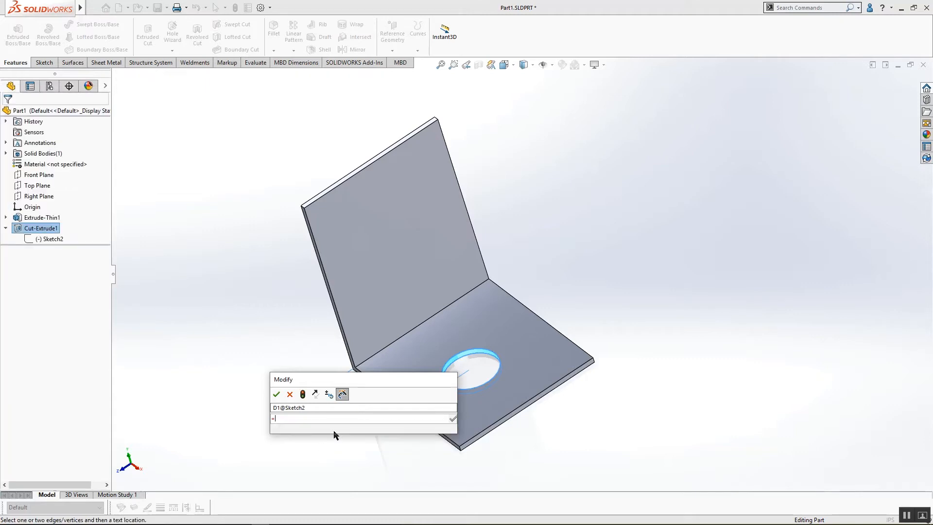
click(439, 317)
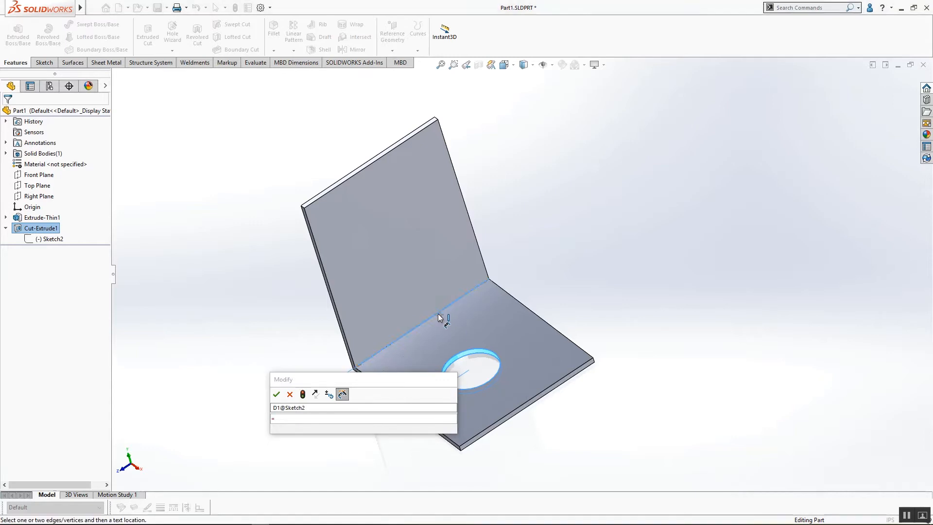
click(525, 407)
click(564, 302)
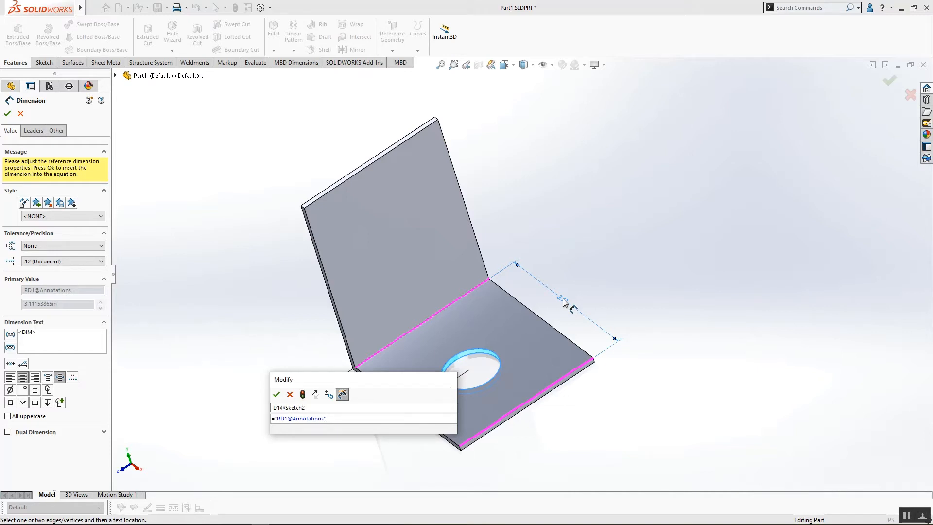
- Divide the measured distance by 2 in the equation, then accept the equation and its reference dimension
text(/2)
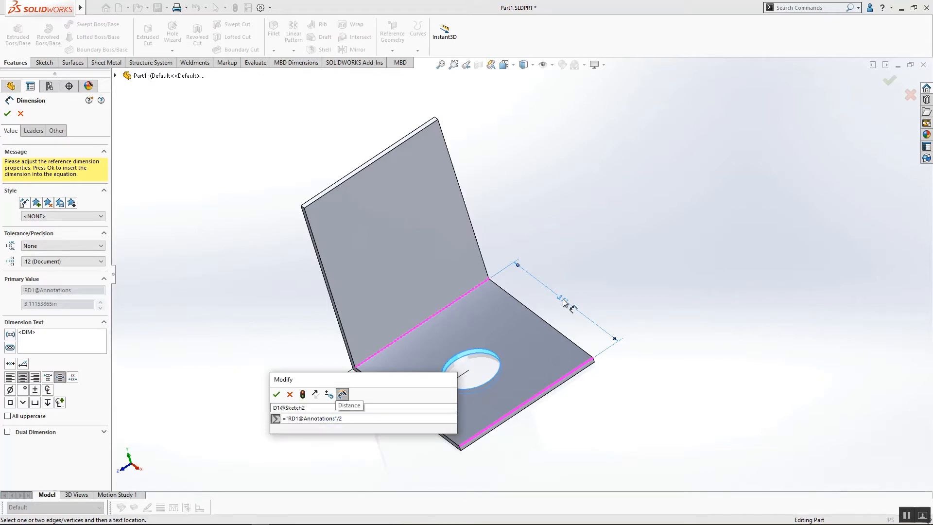
click(277, 394)
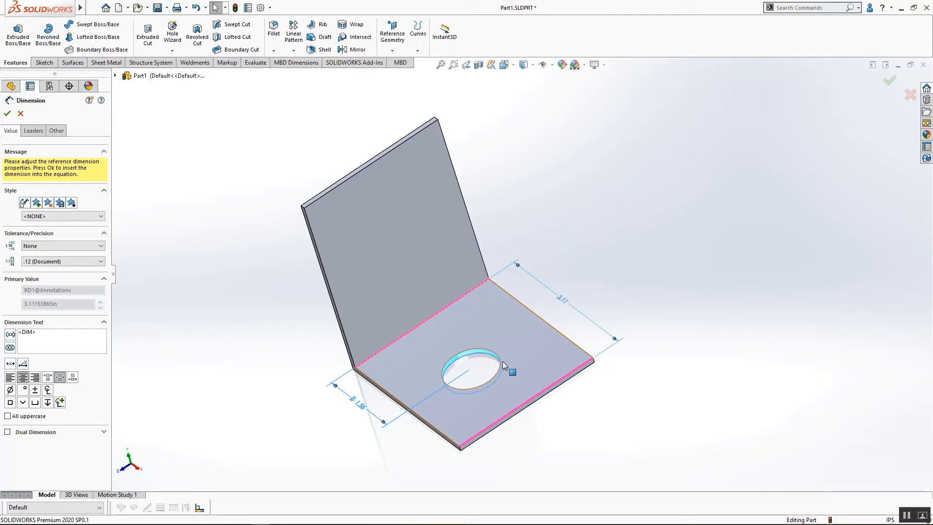
click(238, 329)
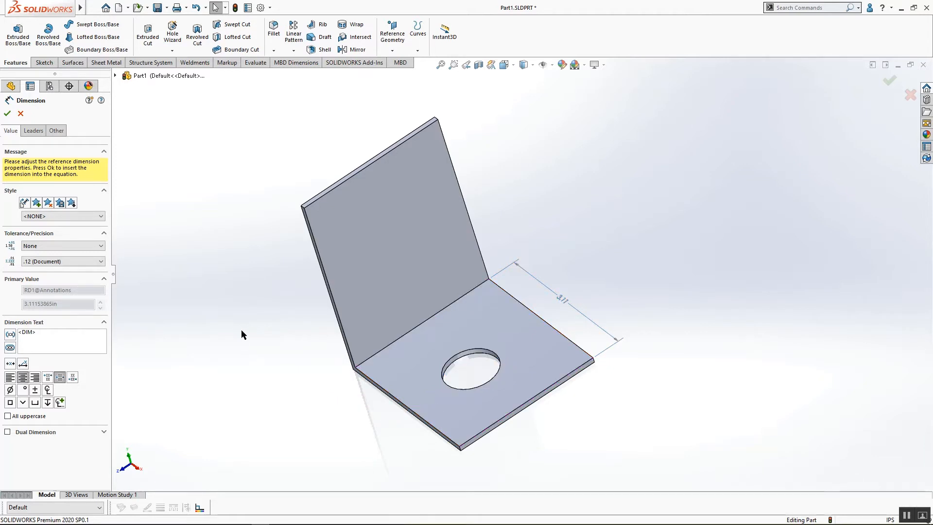
middle_drag(259, 352, 277, 344)
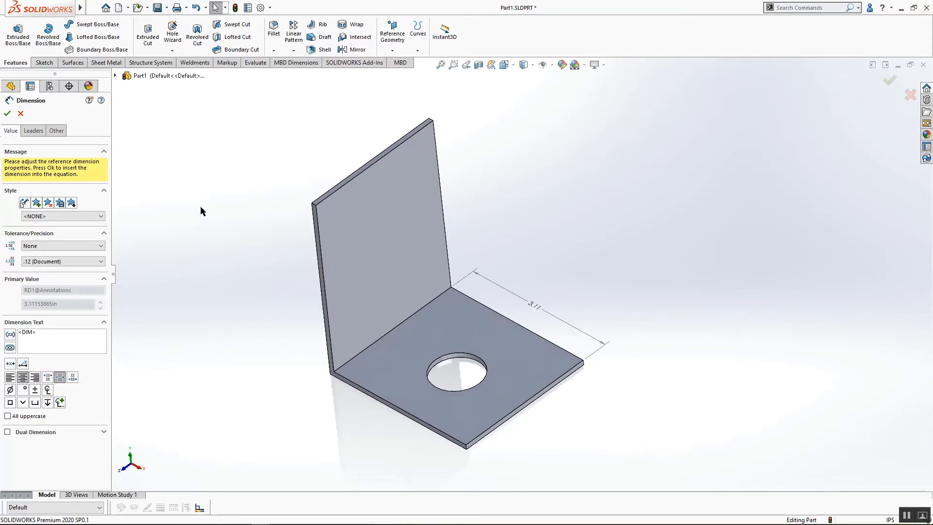
click(890, 81)
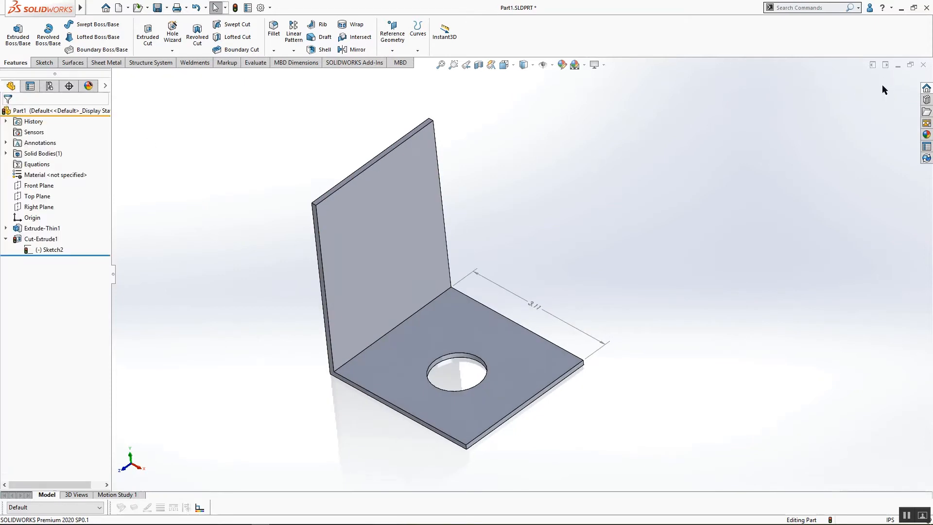
- Fillet the inner edge between the upright wall and the base plate with a 0.10 in radius
click(406, 320)
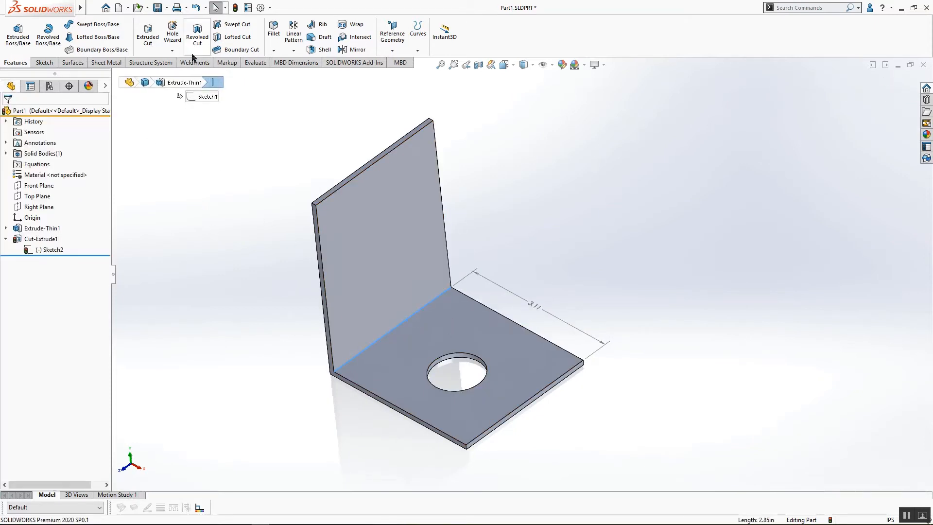
click(274, 31)
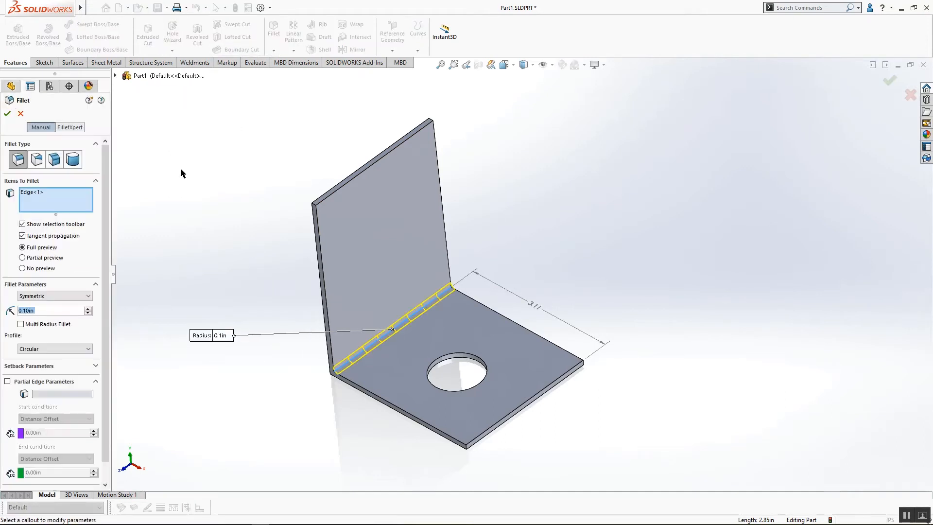
click(8, 114)
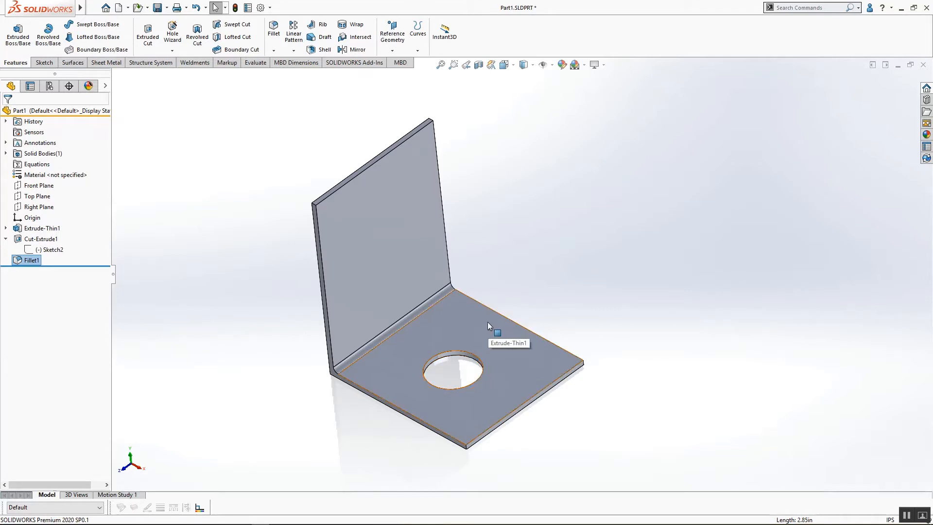
- Close the bracket part and answer the save prompt
click(924, 64)
click(497, 275)
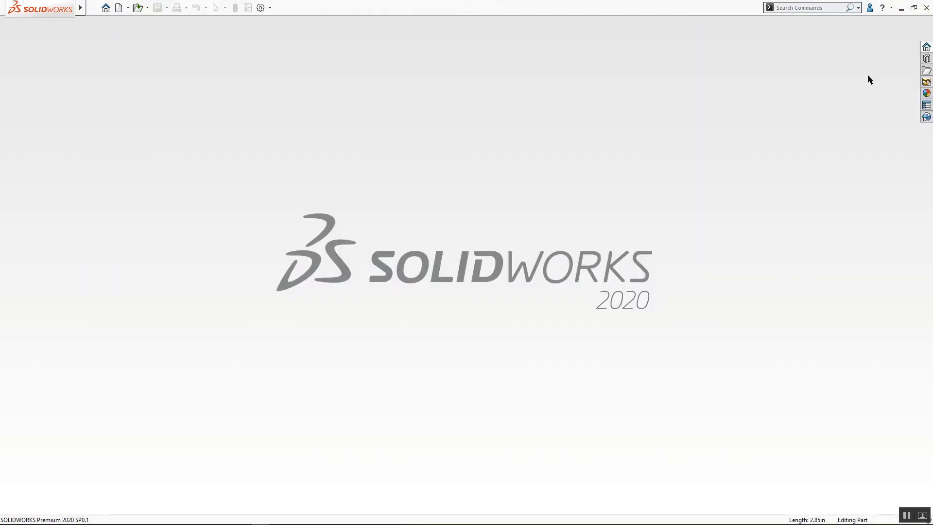
- Switch to the presentation slideshow and advance to the Functions slide
key(alt+Tab)
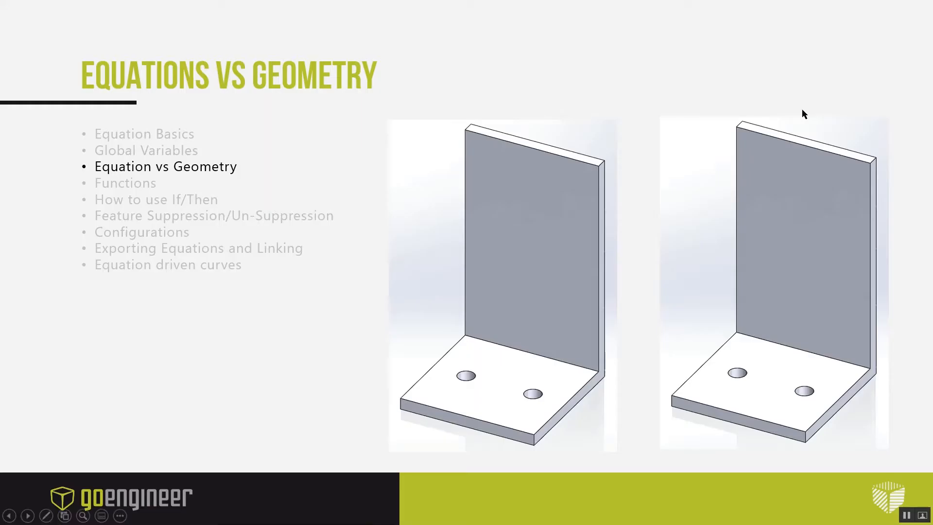
click(614, 68)
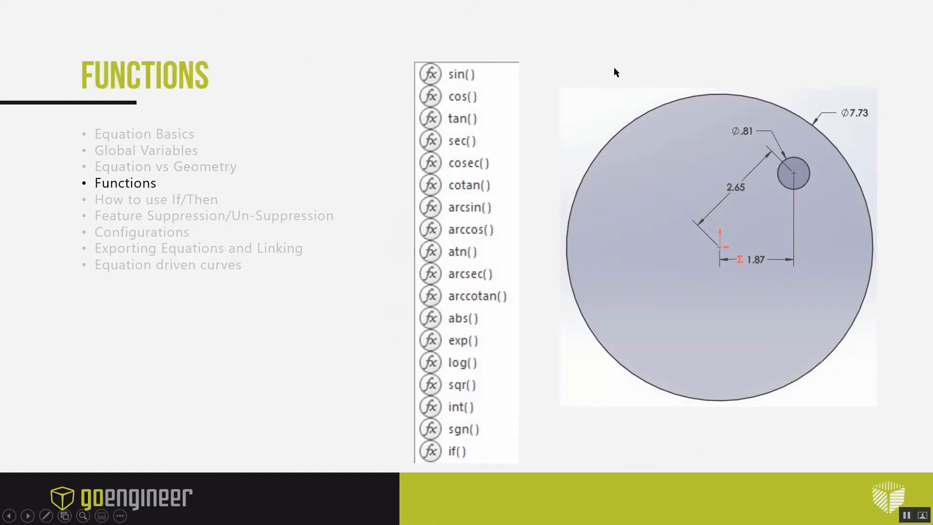
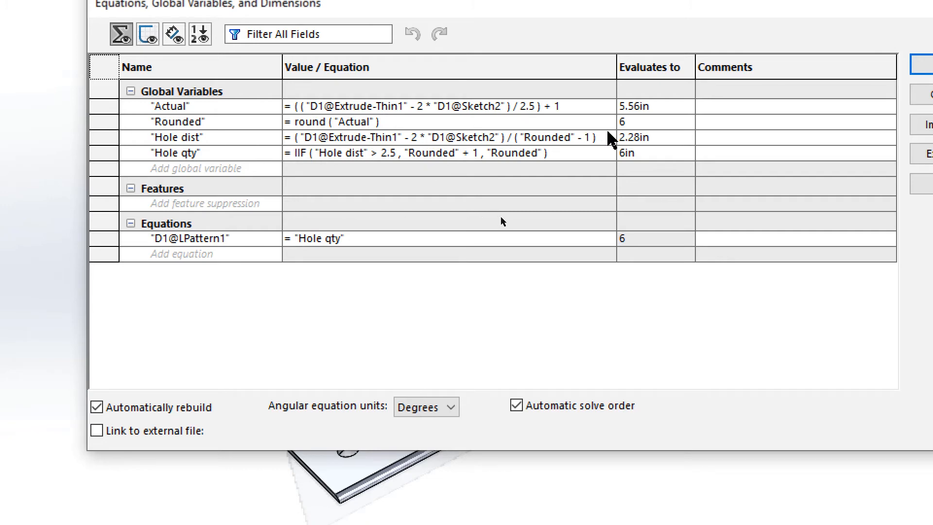
- Set the overall length of the angle bracket's thin extrusion to 14 in
mouse_move(633, 146)
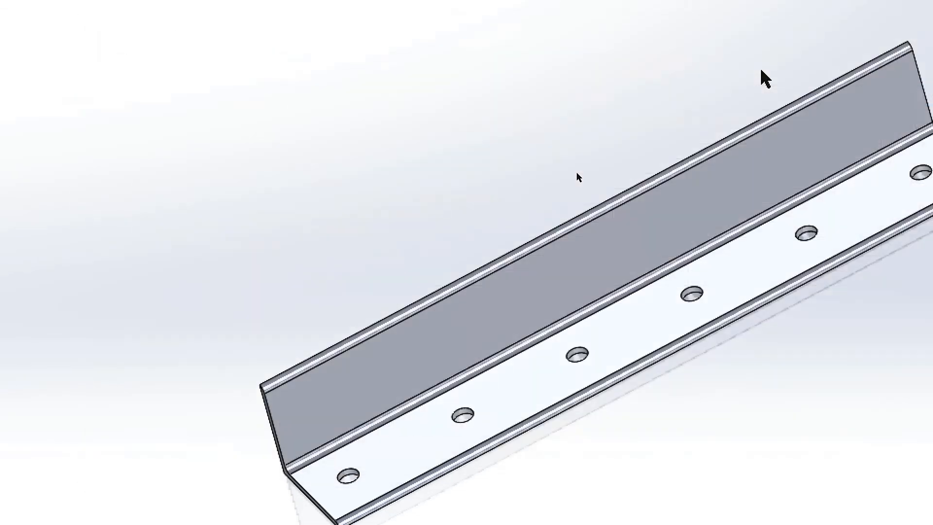
scroll(663, 295, down, 3)
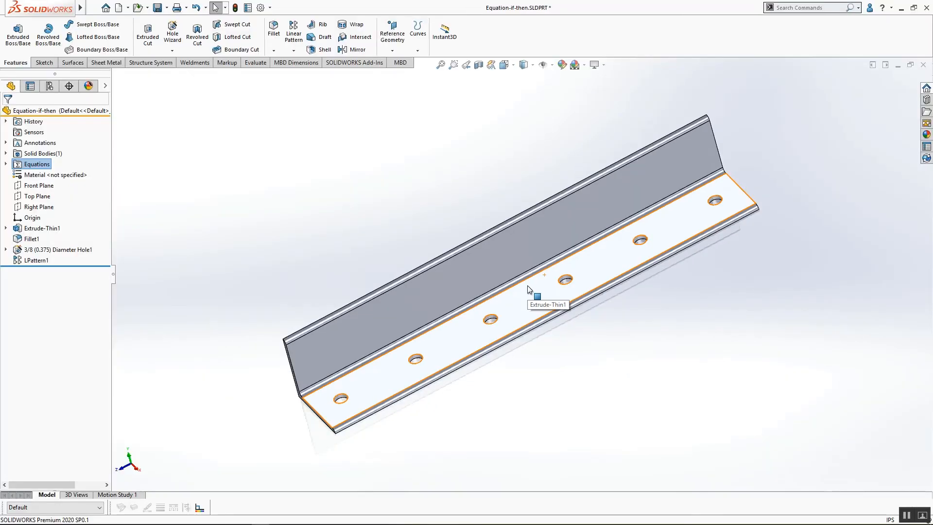
click(532, 297)
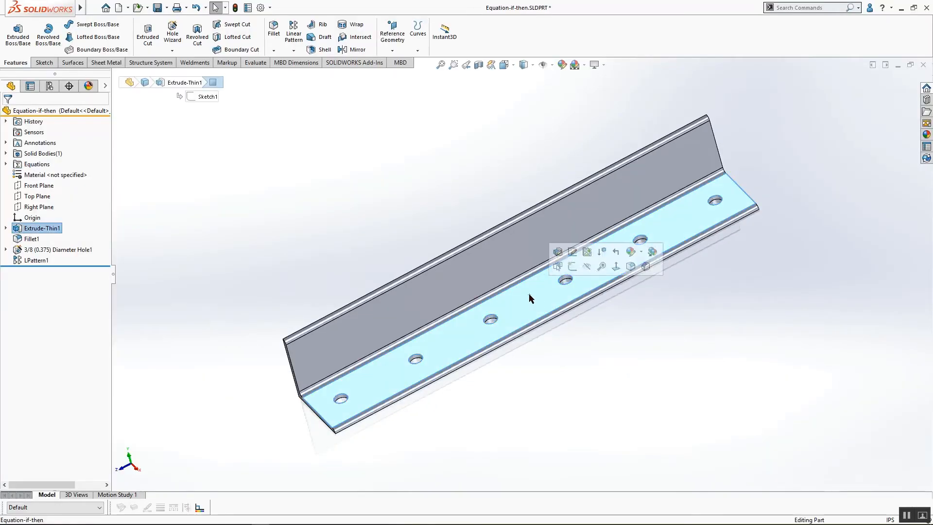
double_click(539, 305)
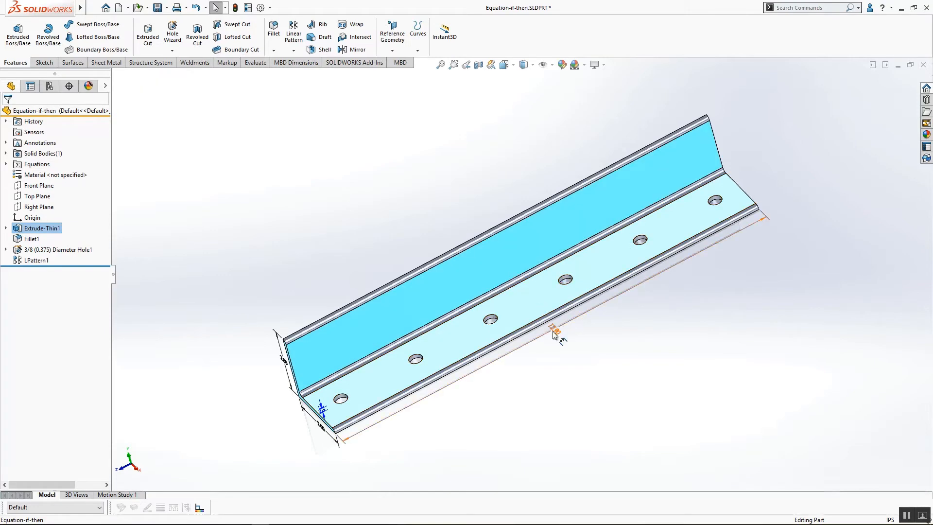
double_click(554, 327)
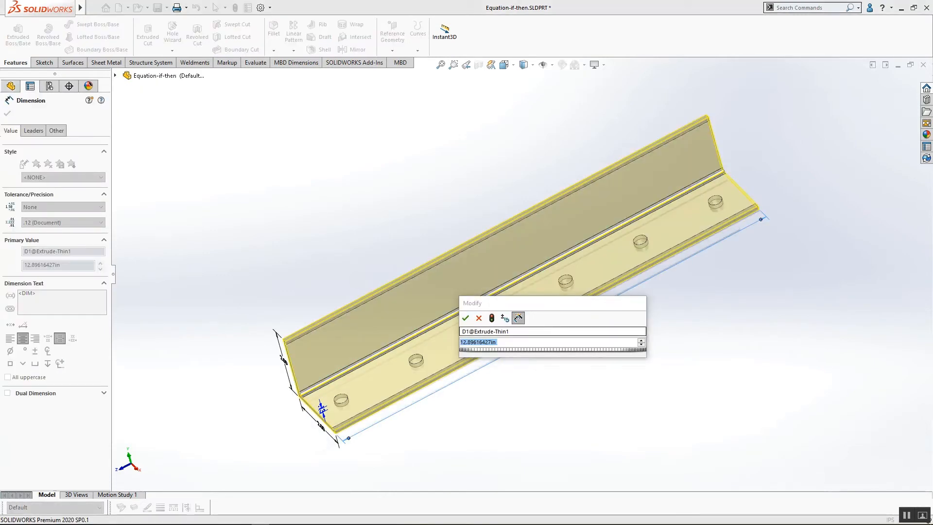
text(14)
key(Return)
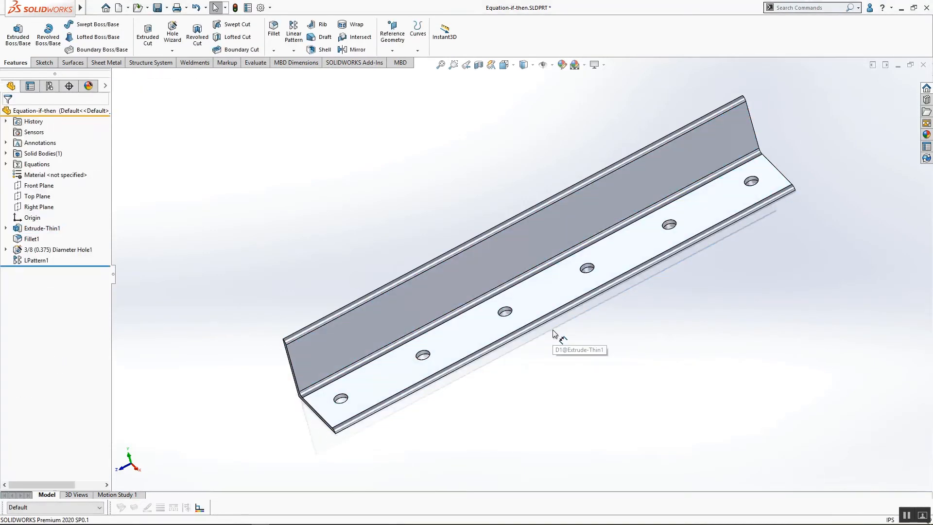
- Show the spacing dimension of the linear hole pattern on the bracket's flange
scroll(462, 350, down, 2)
scroll(462, 349, down, 2)
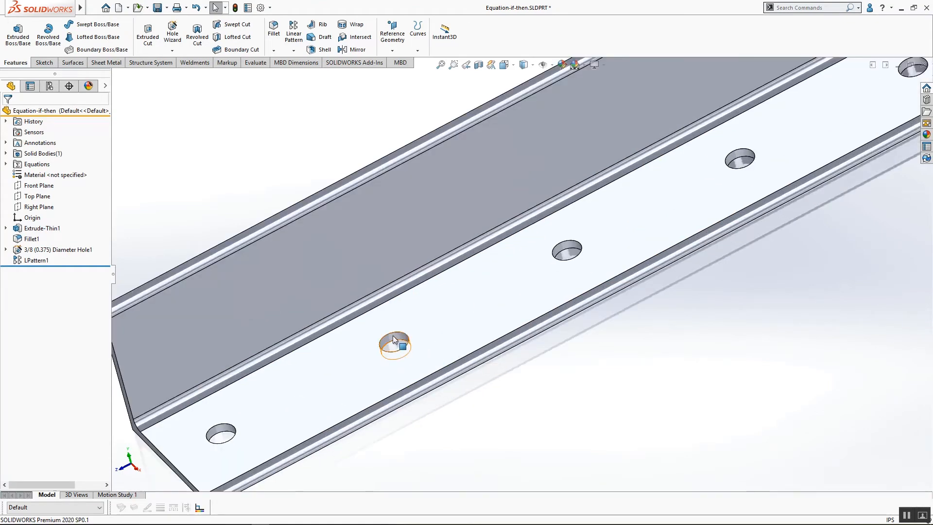
double_click(392, 336)
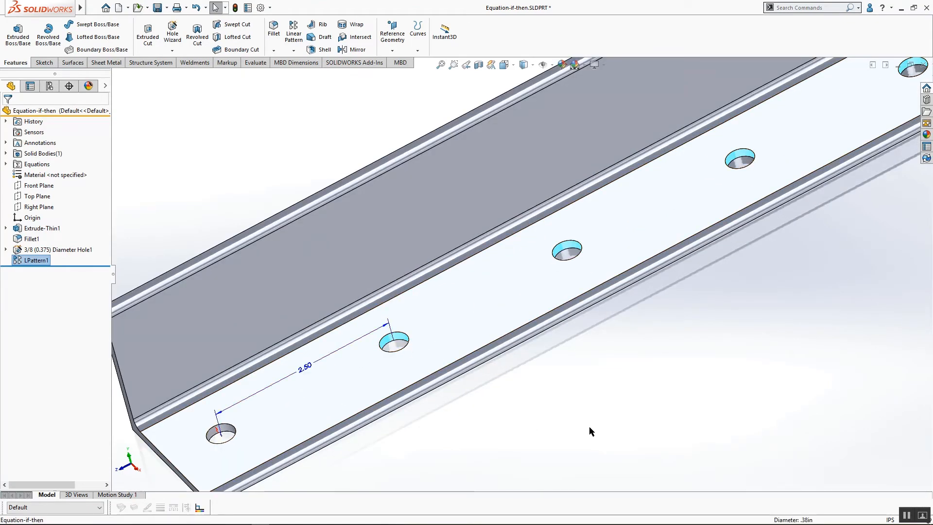
- Increase the angle bracket's extrusion length to 14.10 in and rebuild the part
scroll(590, 428, up, 3)
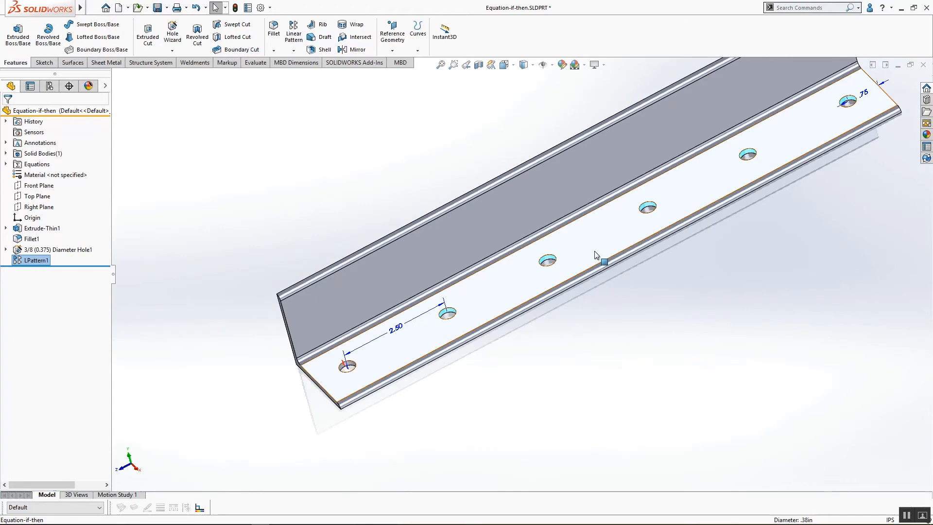
double_click(620, 272)
double_click(629, 270)
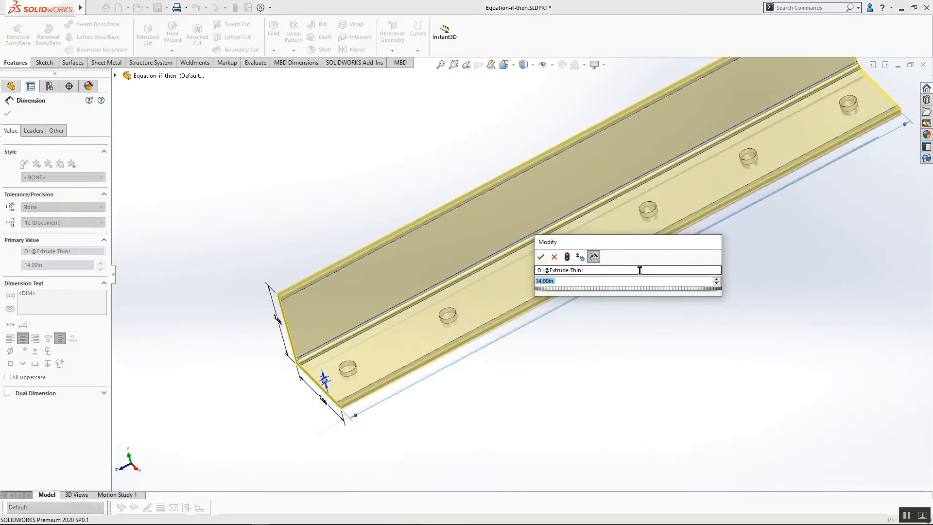
click(716, 281)
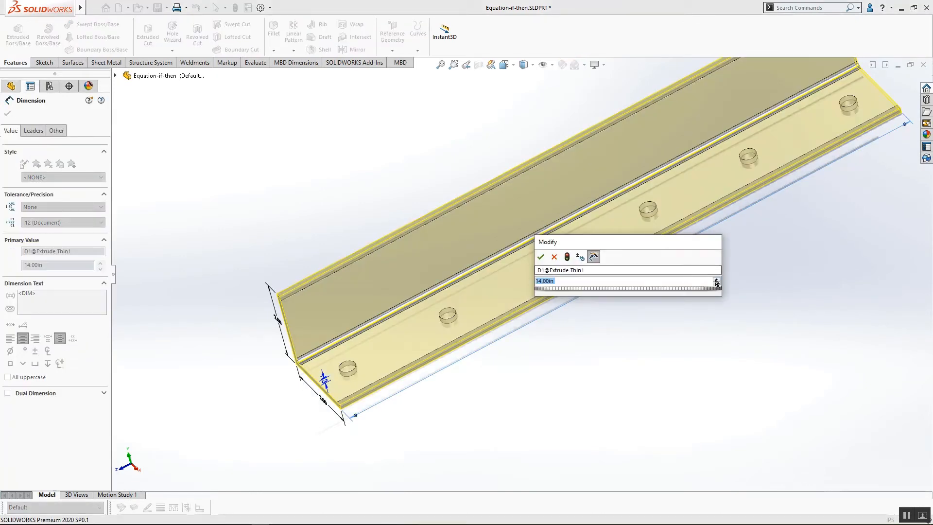
click(568, 257)
click(541, 257)
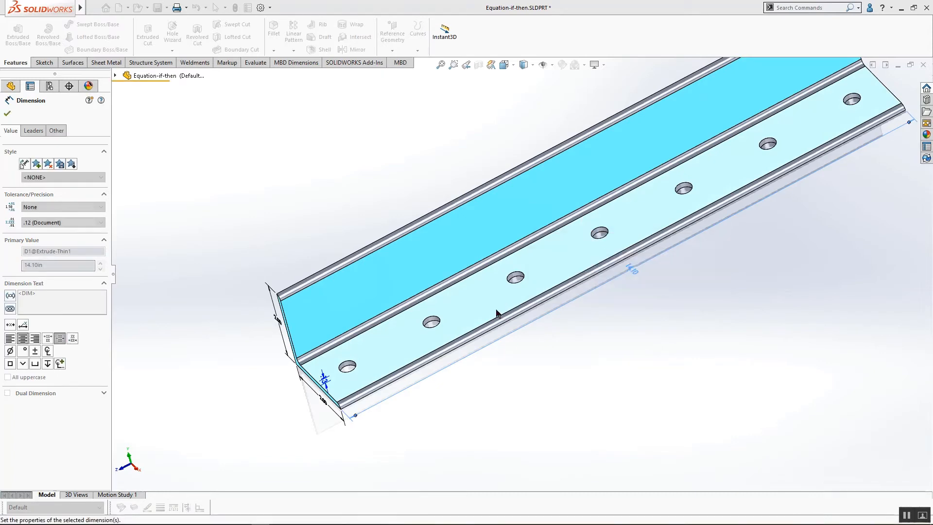
- Check the hole pattern's spacing dimension on the lengthened bracket
scroll(453, 304, down, 4)
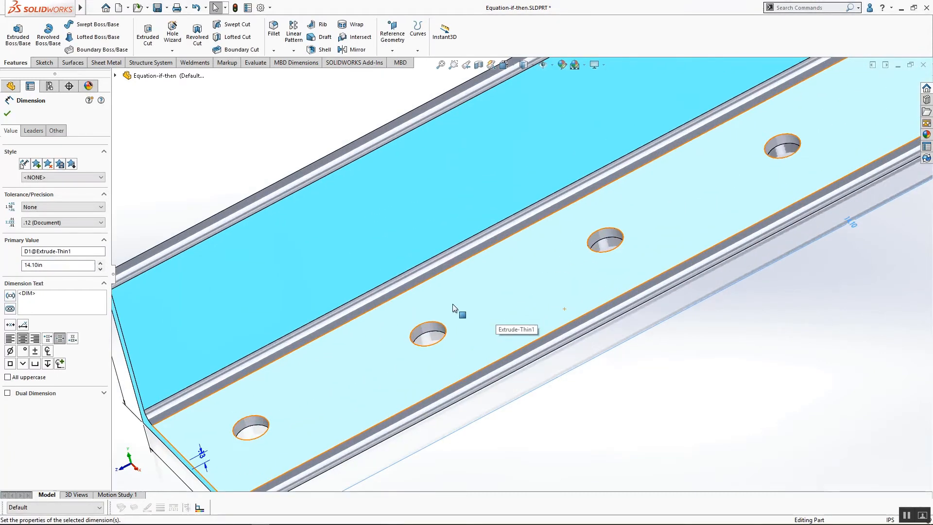
click(434, 330)
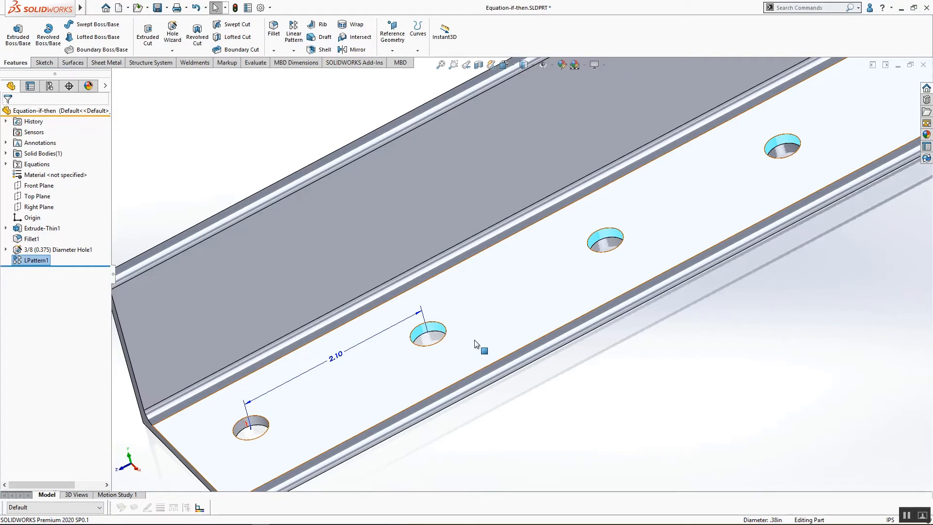
scroll(475, 344, up, 5)
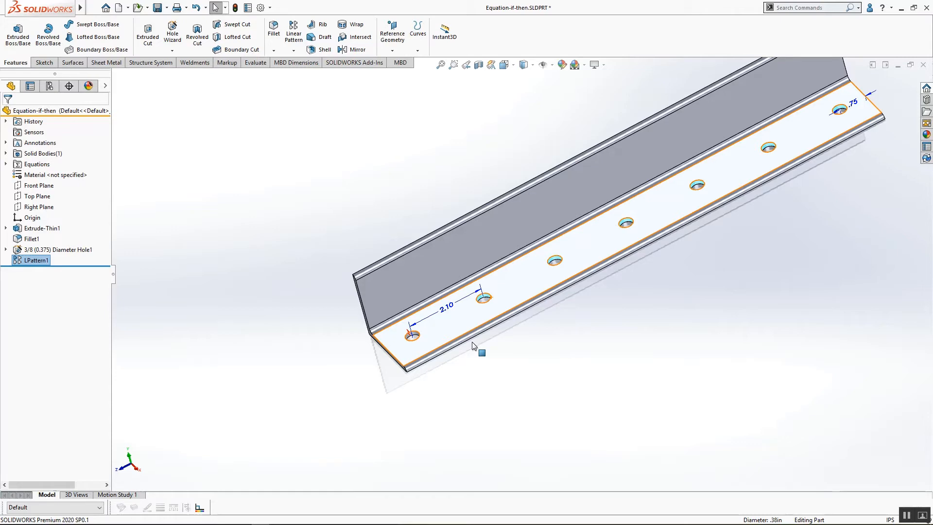
- Switch to the presentation, advance past the If/Then slide and open the Equation Feature Suppression part
key(alt+Tab)
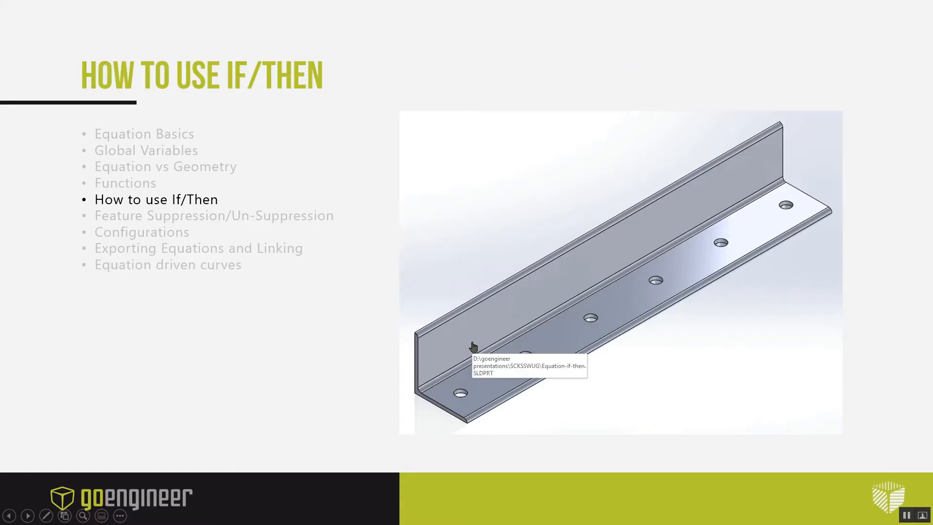
click(377, 340)
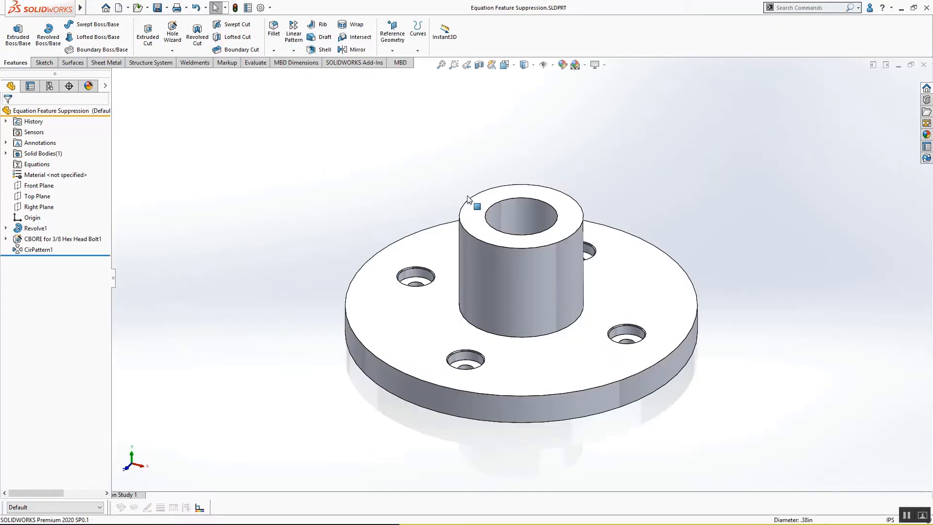
- Examine the counterbore and circular pattern suppression equations and the instance count equation, then accept the equations
right_click(46, 154)
right_click(39, 166)
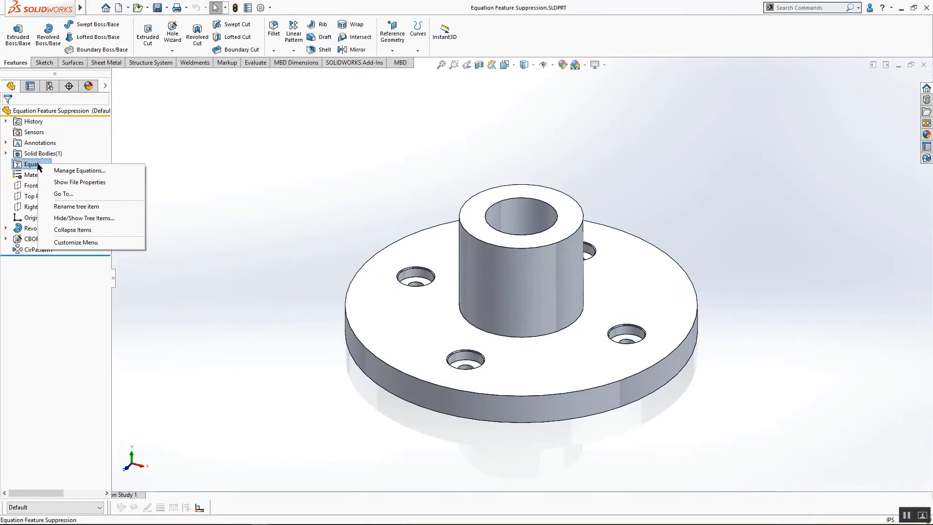
click(68, 170)
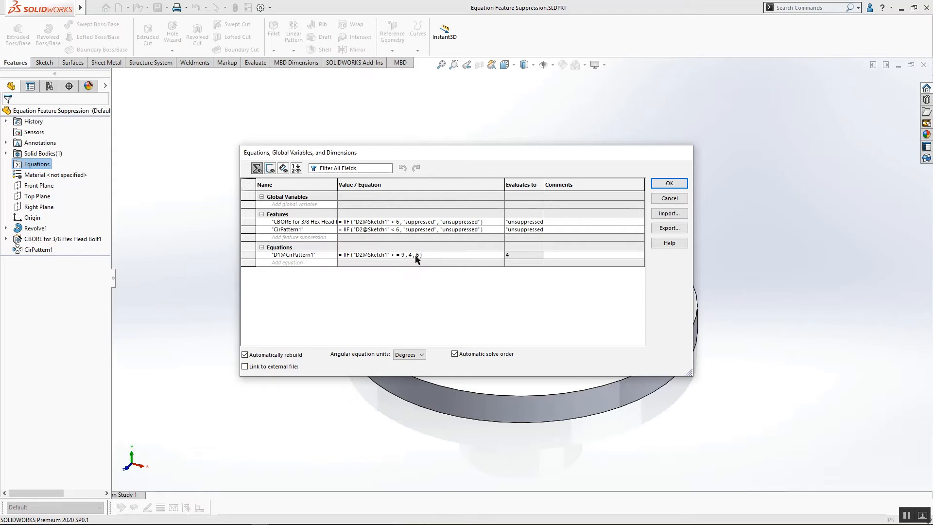
click(669, 184)
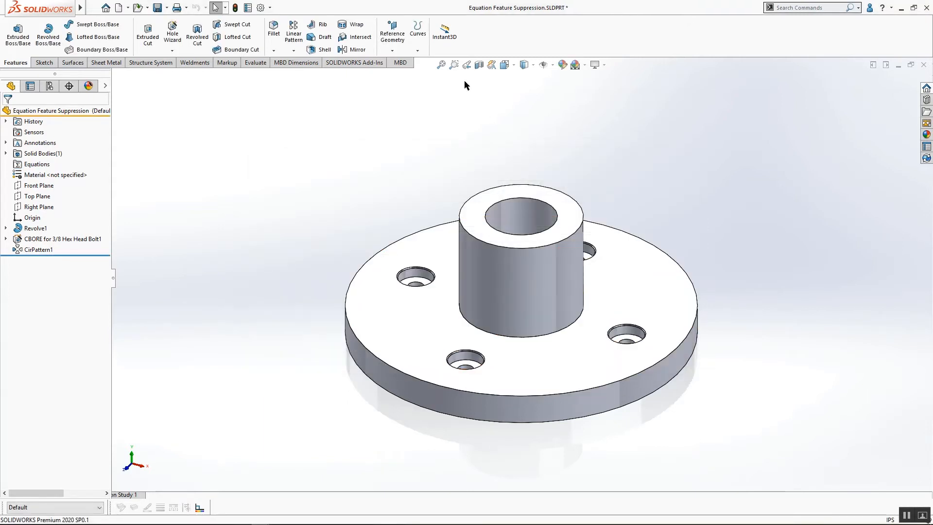
- Turn on Instant3D and enlarge the flange's outer diameter to about 10.29 in
click(444, 38)
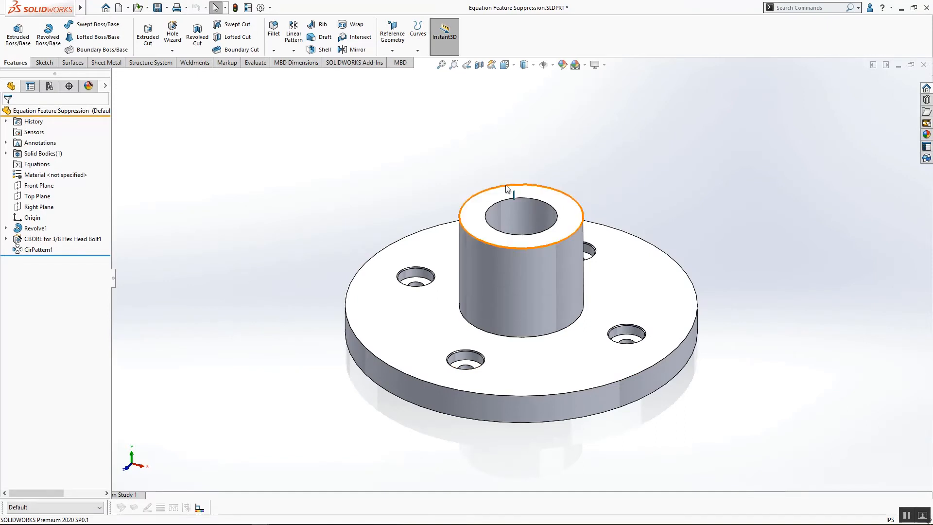
key(z)
click(626, 278)
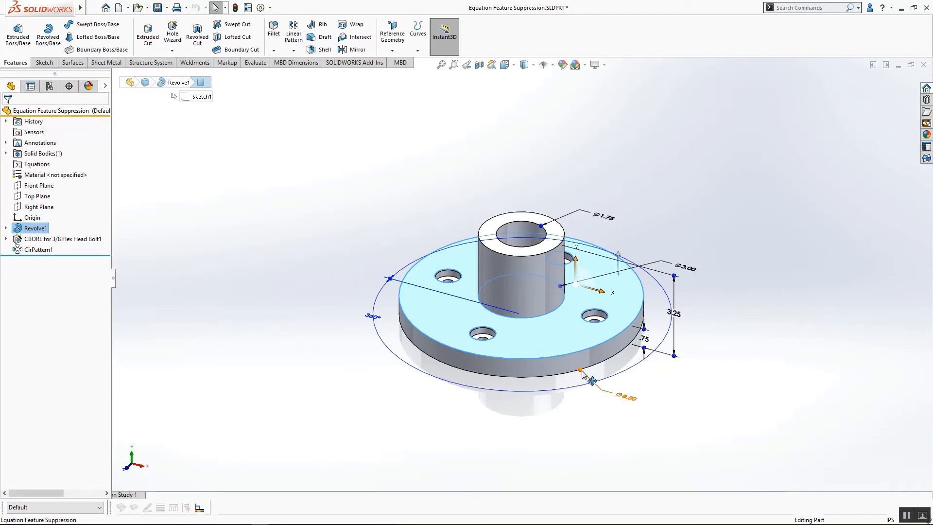
drag(582, 371, 594, 384)
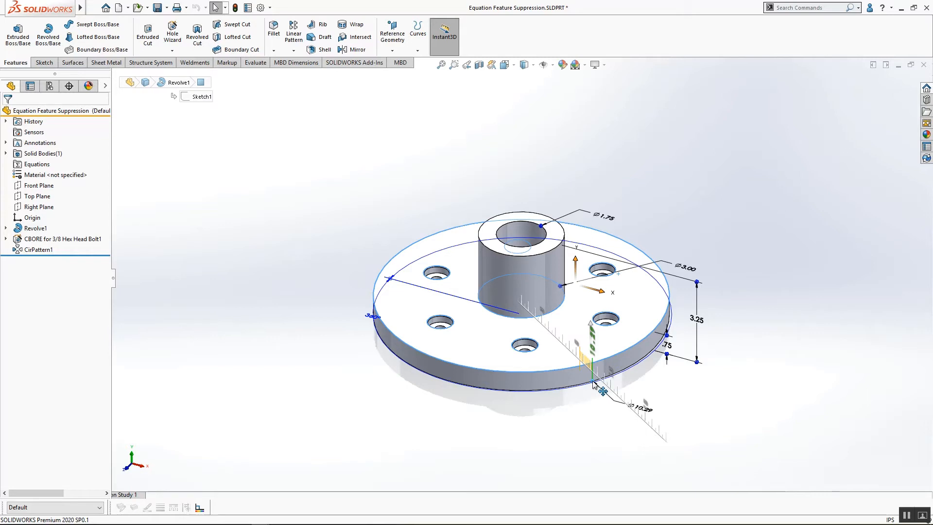
- Shrink the flange's outer diameter to about 5 in, then enlarge it to about 8.18 in and clear the selection
drag(594, 384, 557, 334)
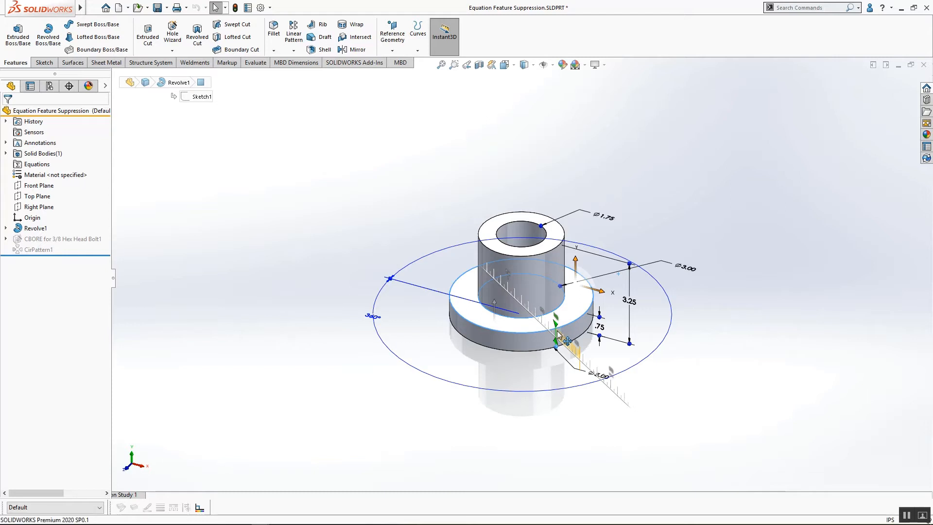
drag(557, 333, 579, 369)
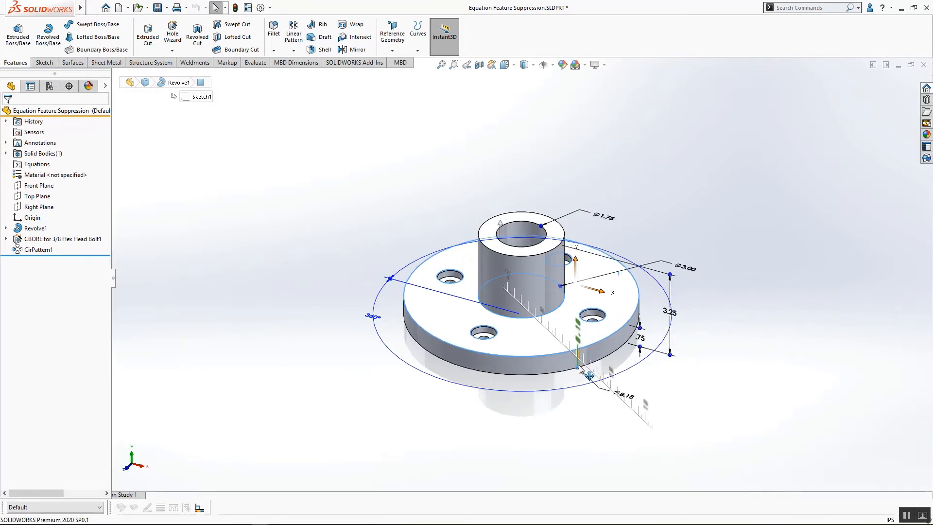
click(636, 198)
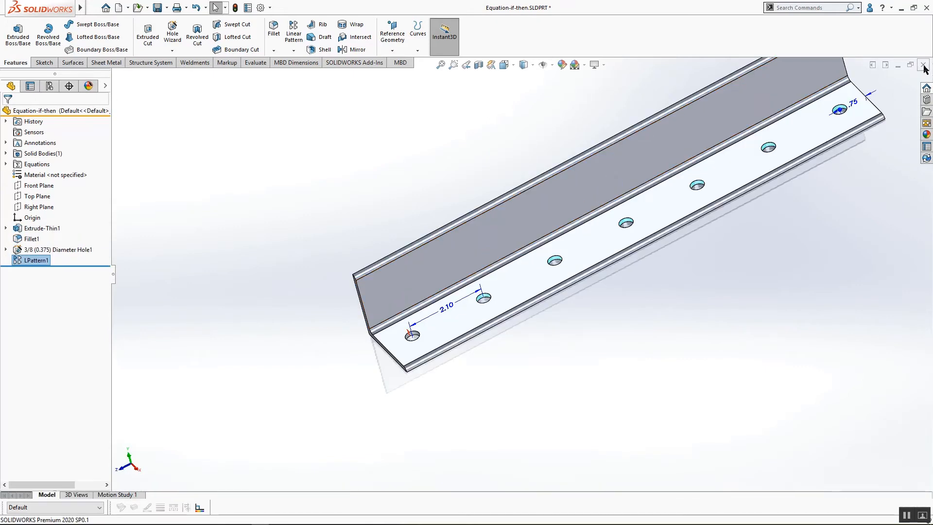
- Close the Equation-if-then part and open the Equation Configuration part from the presentation
click(924, 65)
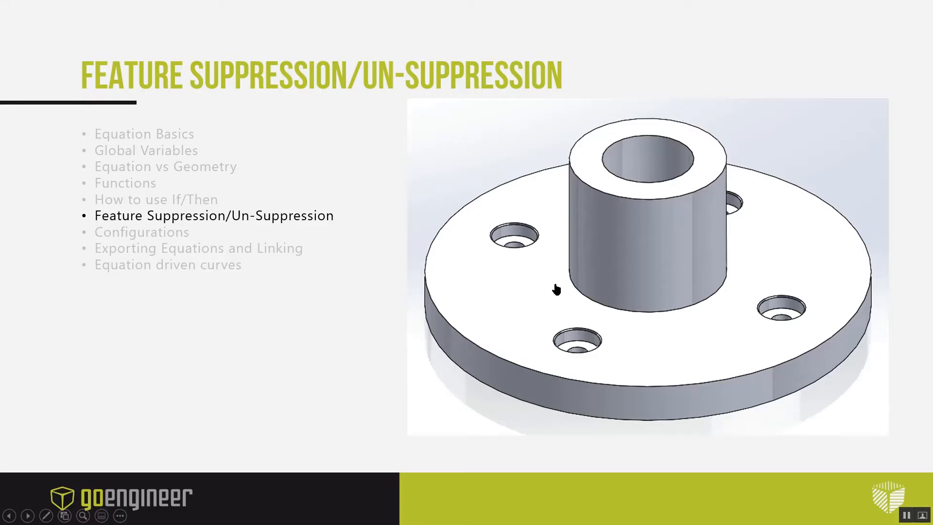
click(330, 297)
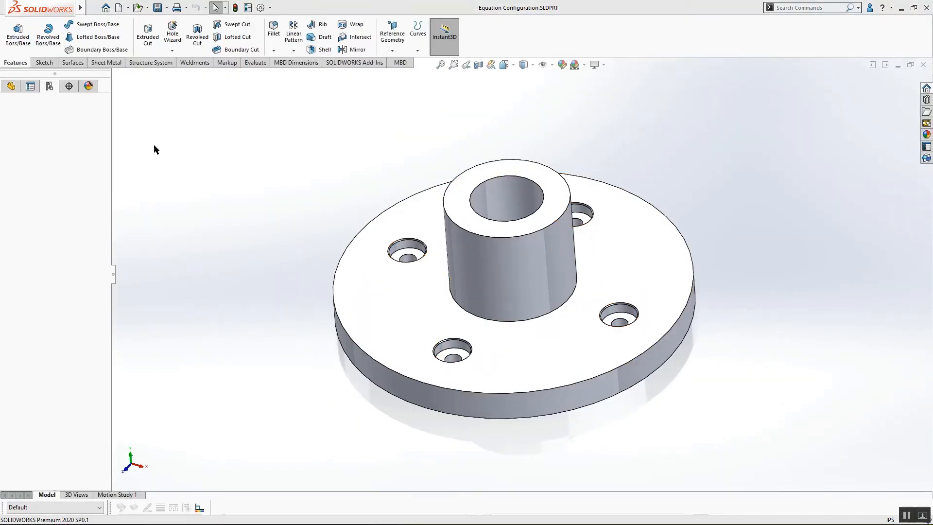
- View the part's configurations by activating No Hub and then switching back to Default
click(7, 88)
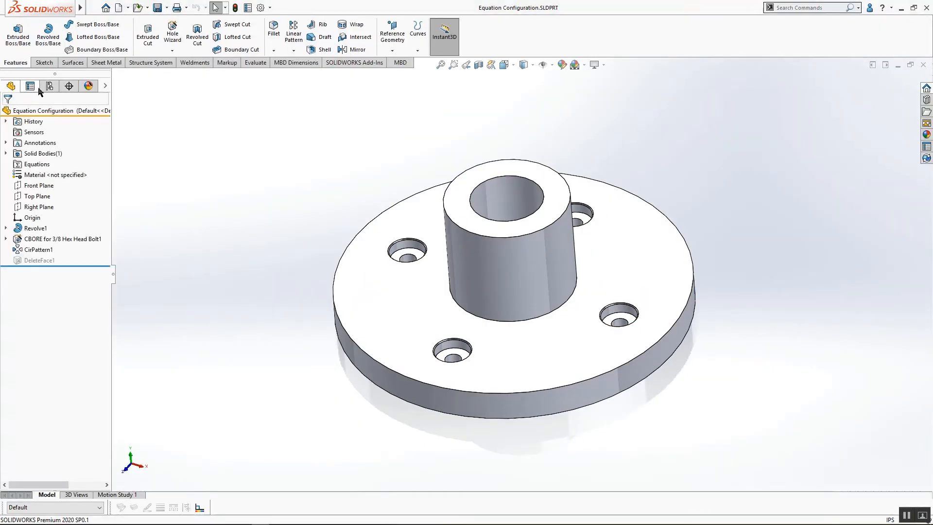
click(50, 86)
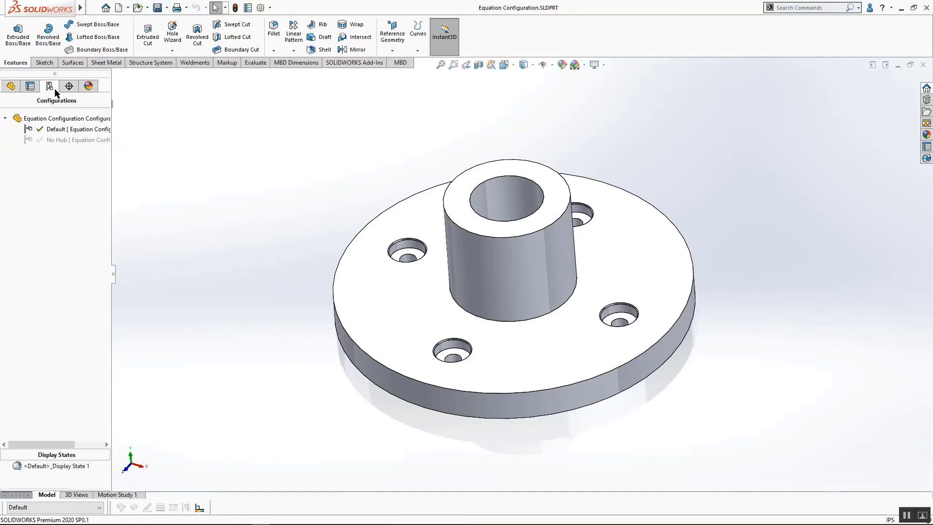
double_click(61, 140)
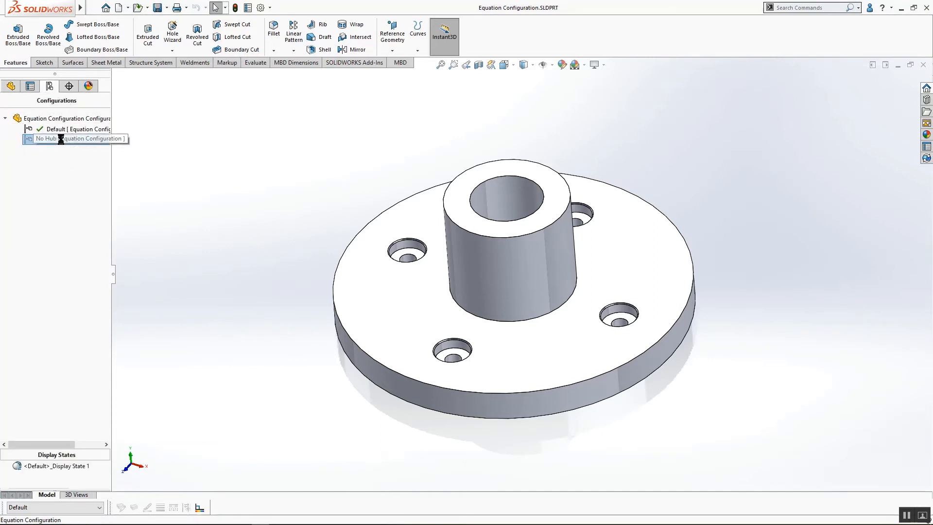
double_click(43, 128)
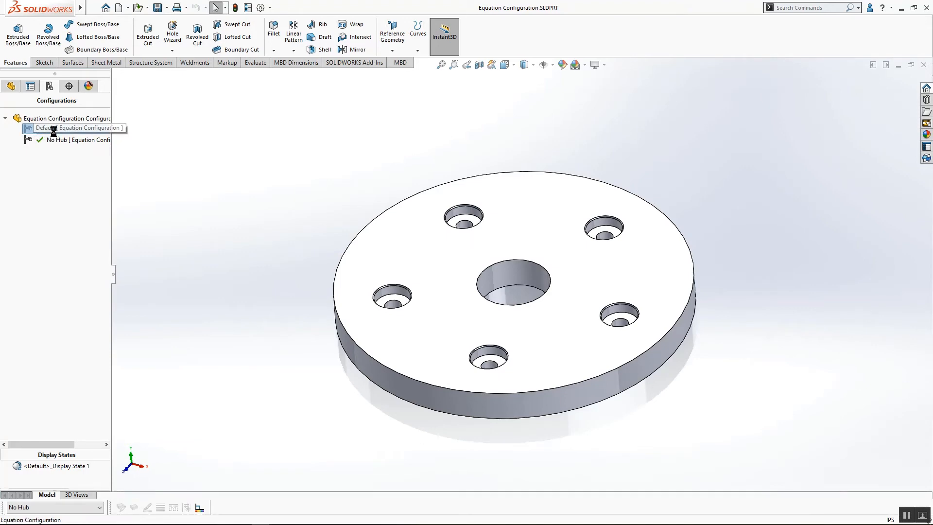
- Open the part's equation manager and switch from the Default to the No Hub configuration to compare the hole-quantity equations
click(11, 87)
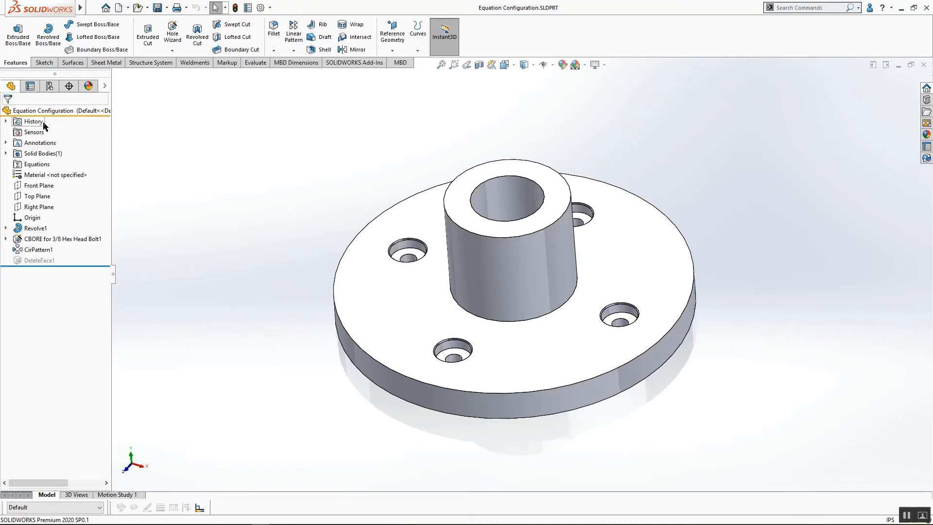
right_click(40, 166)
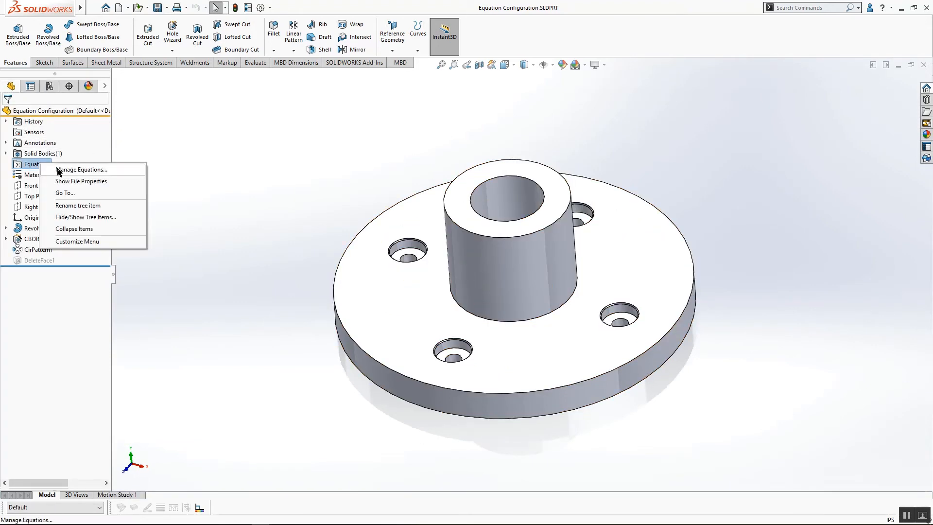
click(92, 171)
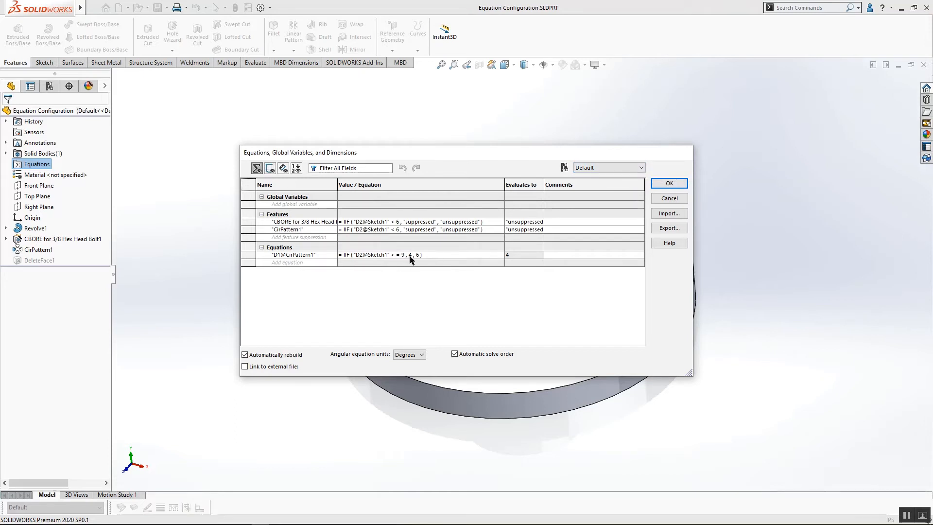
click(620, 169)
click(592, 183)
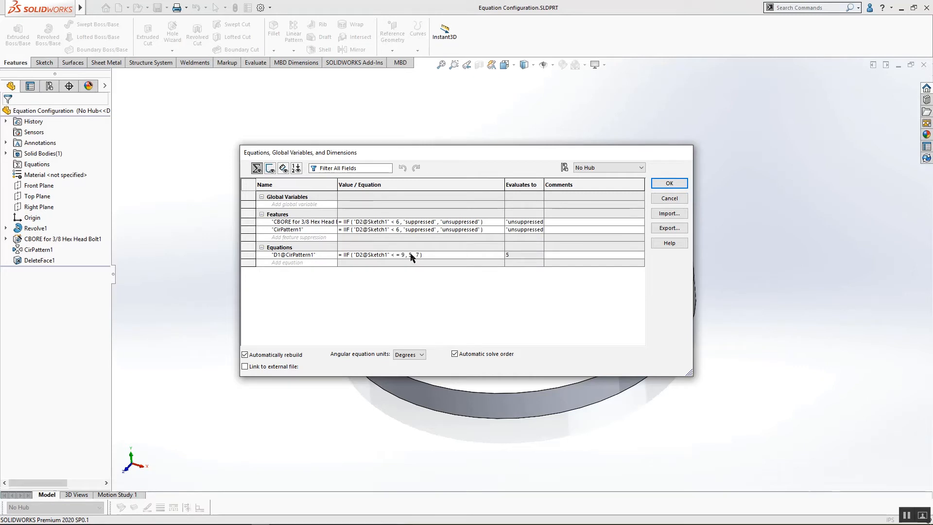
- View the configuration scope choices for the No Hub circular pattern equation, and close the equation manager without changes
click(428, 258)
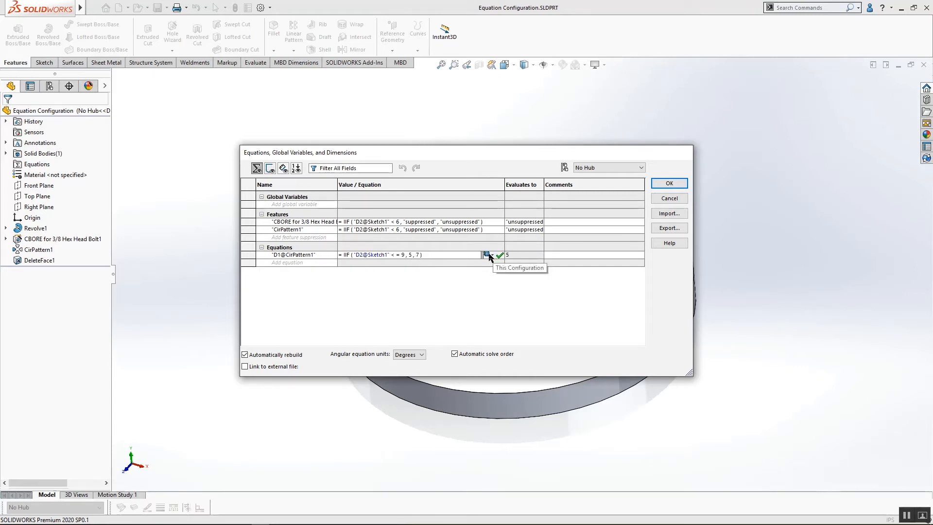
click(489, 256)
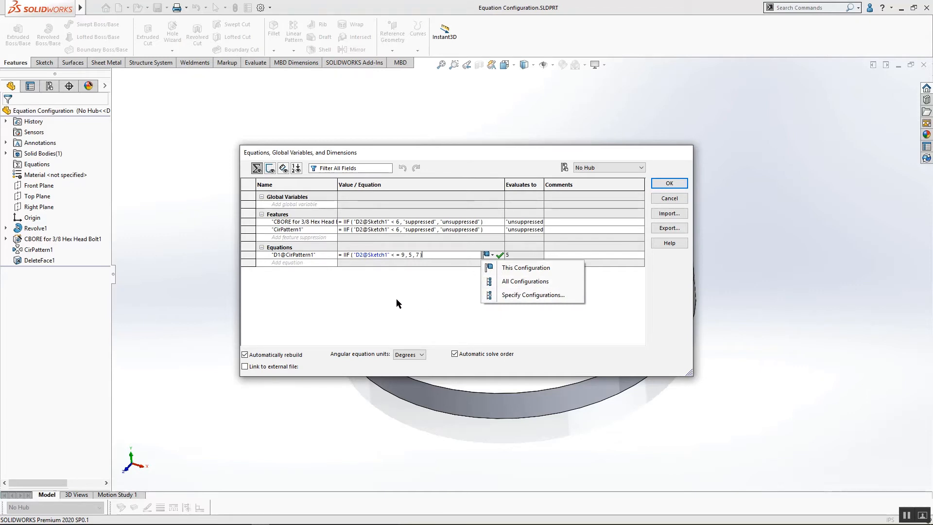
click(611, 302)
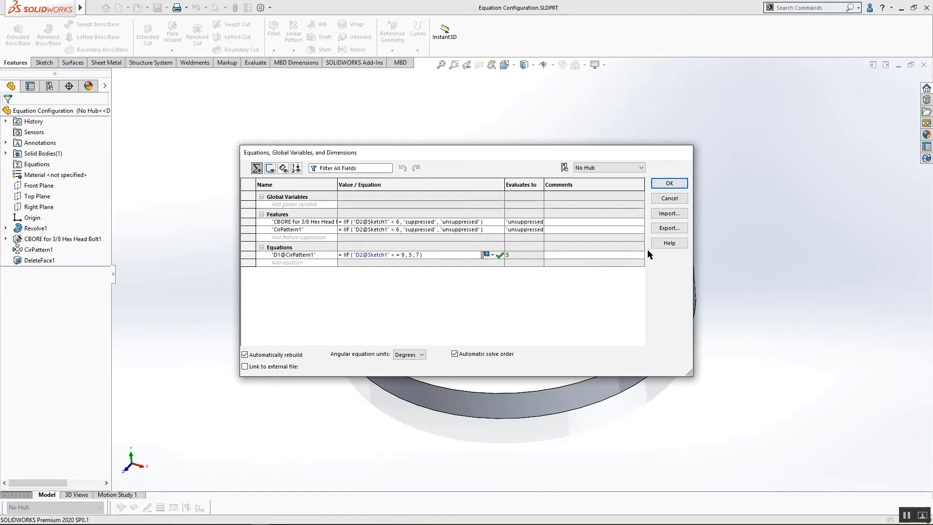
click(670, 199)
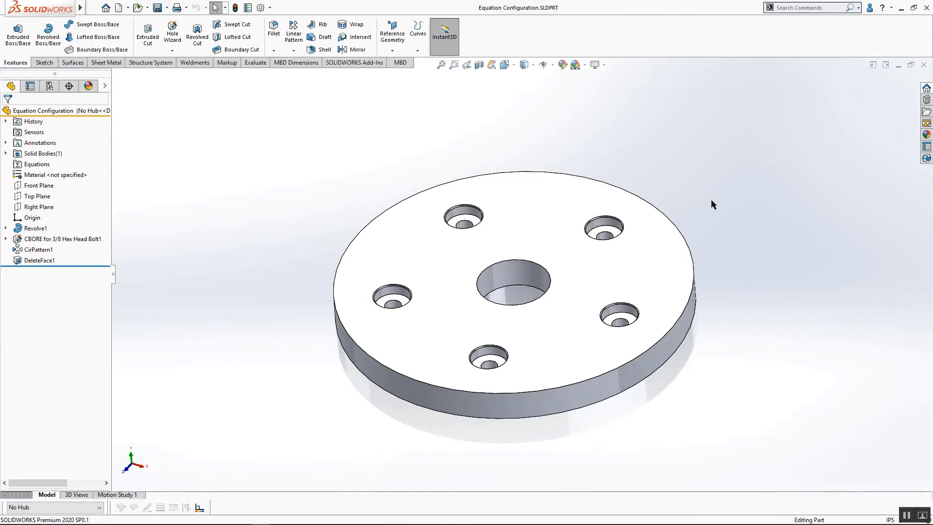
- Switch to the presentation, advance to the Exporting Equations and Linking slide, and open the Tank part from it
key(alt+Tab)
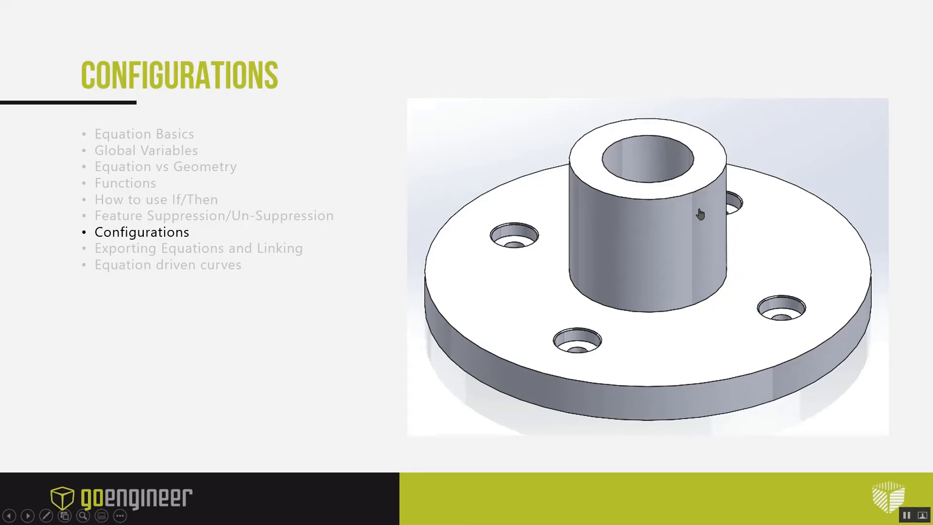
key(Right)
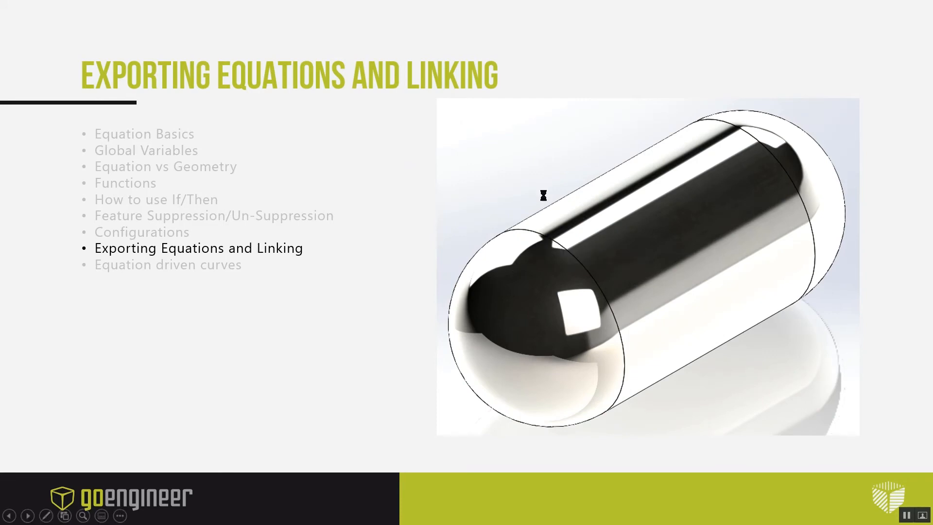
key(alt+Tab)
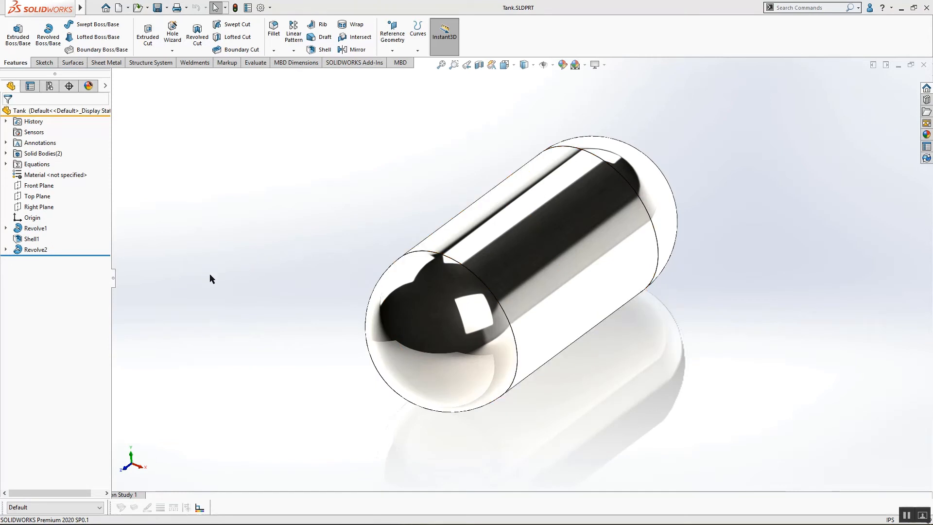
- Review the Tank part's global variables and dimension equations in the equation manager, and close it without changes
middle_drag(210, 275, 184, 265)
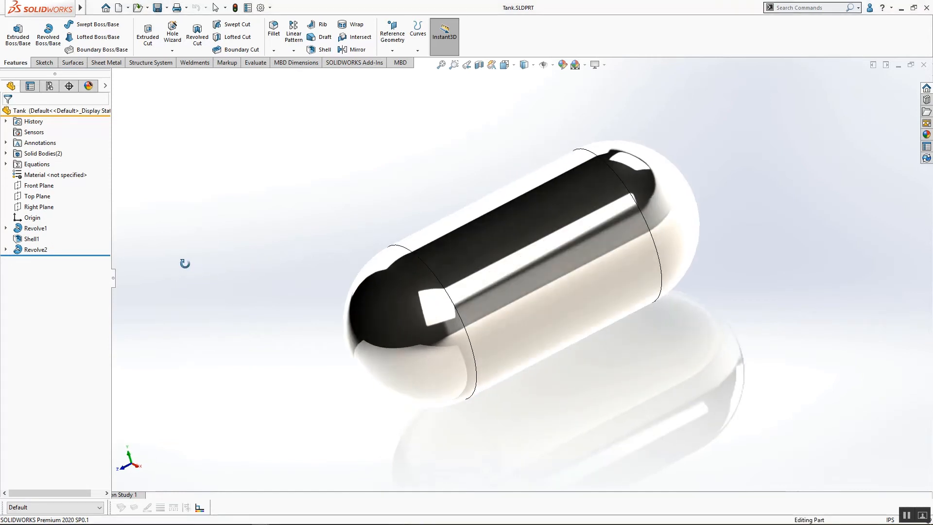
right_click(39, 165)
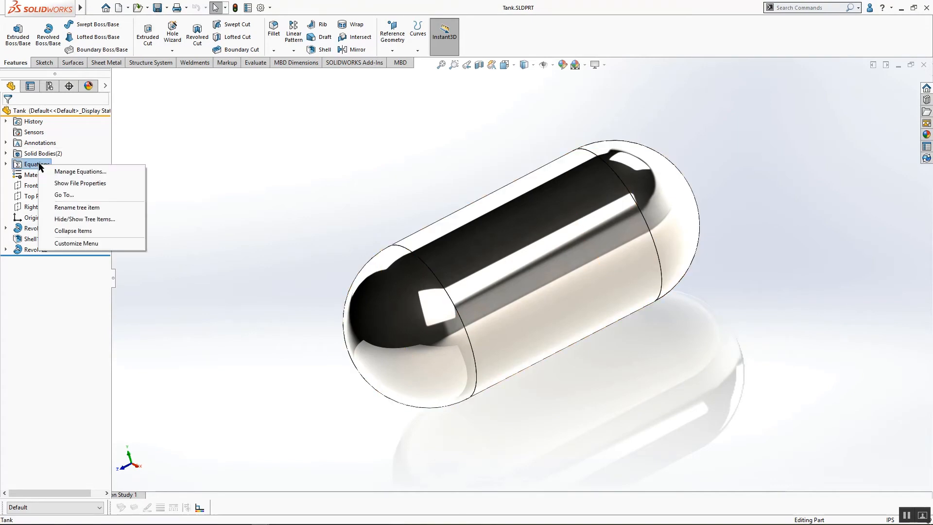
click(63, 172)
drag(311, 130, 311, 127)
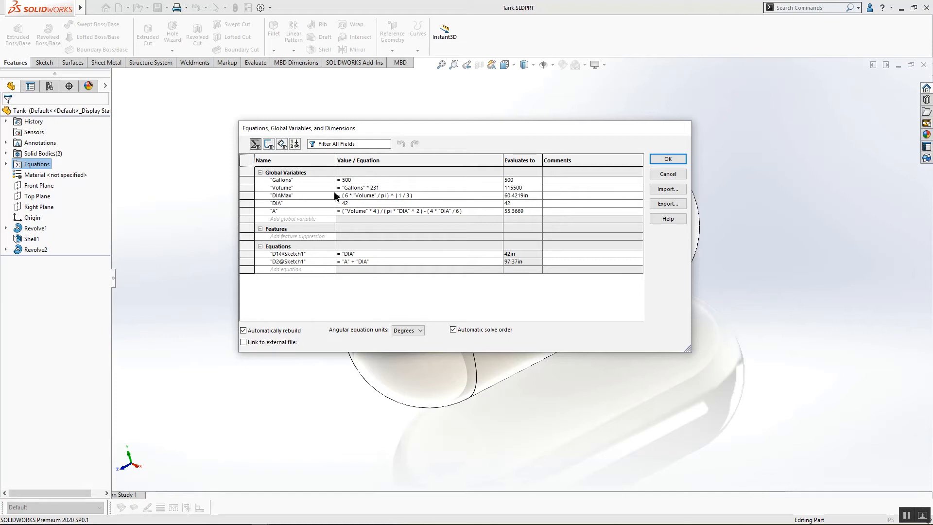
mouse_move(514, 198)
click(668, 175)
- Show the dimensions of Revolve1, set the tank diameter to 48 in, and rebuild the model
click(529, 266)
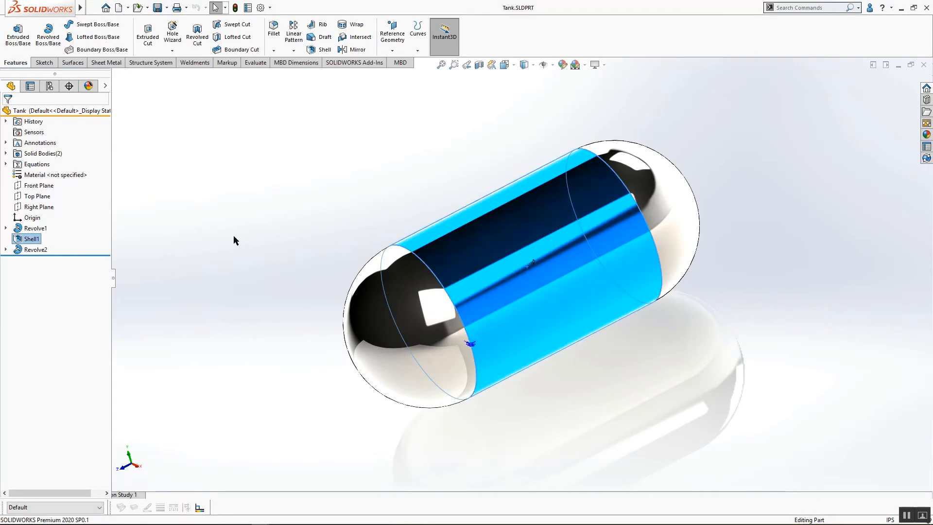
double_click(37, 228)
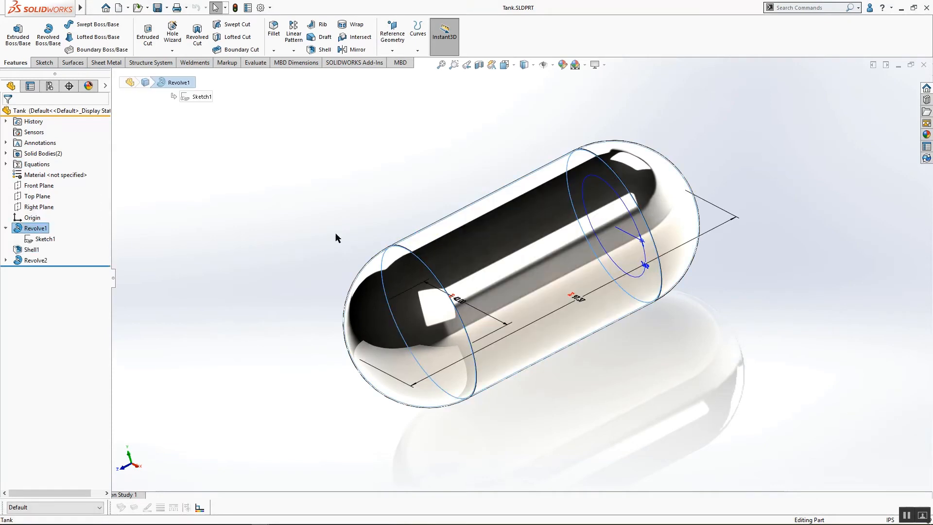
middle_drag(476, 284, 485, 305)
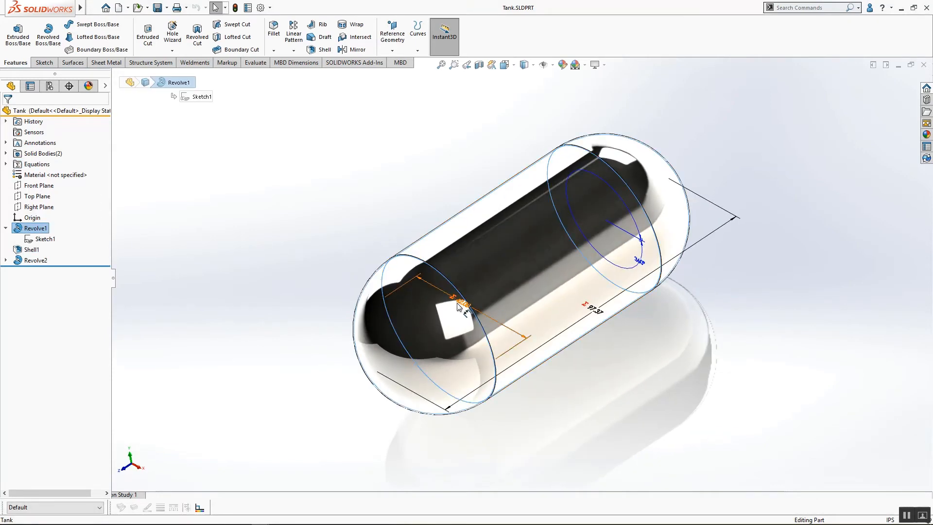
double_click(458, 306)
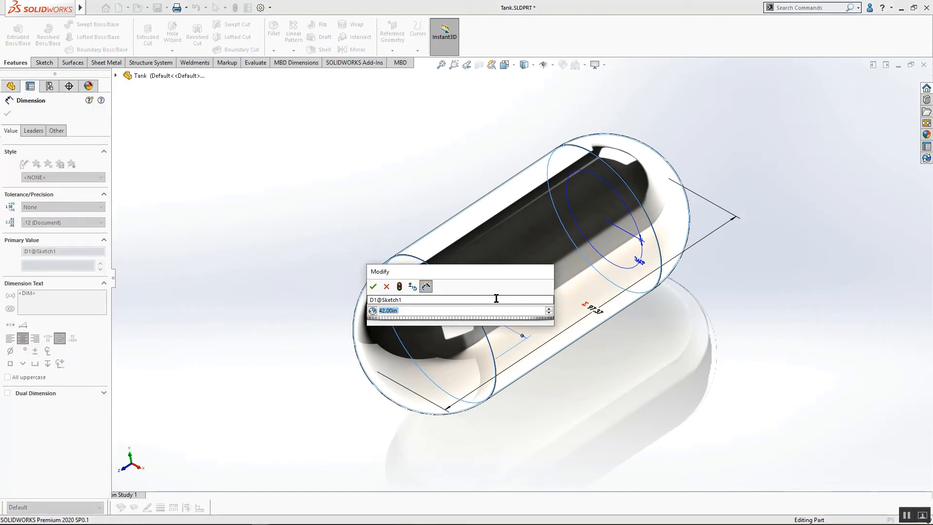
text(48)
click(399, 286)
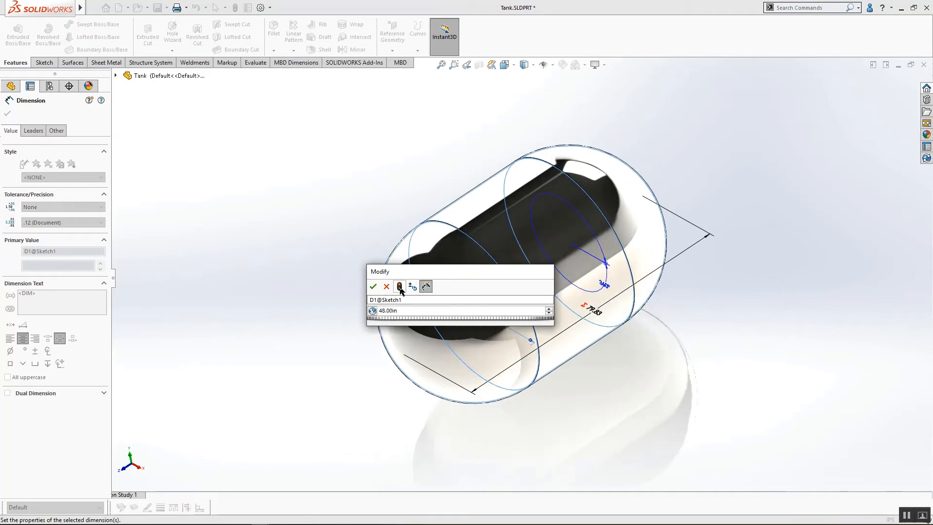
click(373, 287)
click(234, 263)
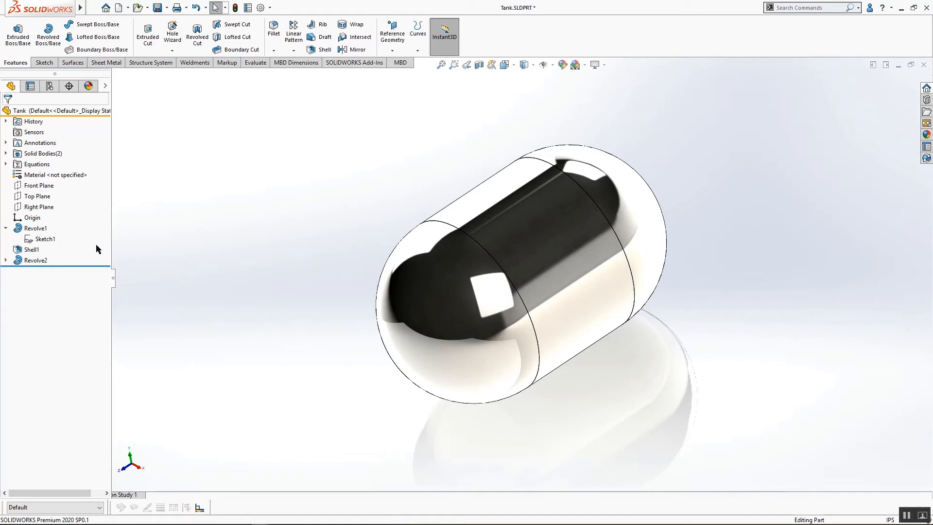
- List the part's solid bodies, roll the model back to before Shell1, and turn off Instant3D
click(5, 154)
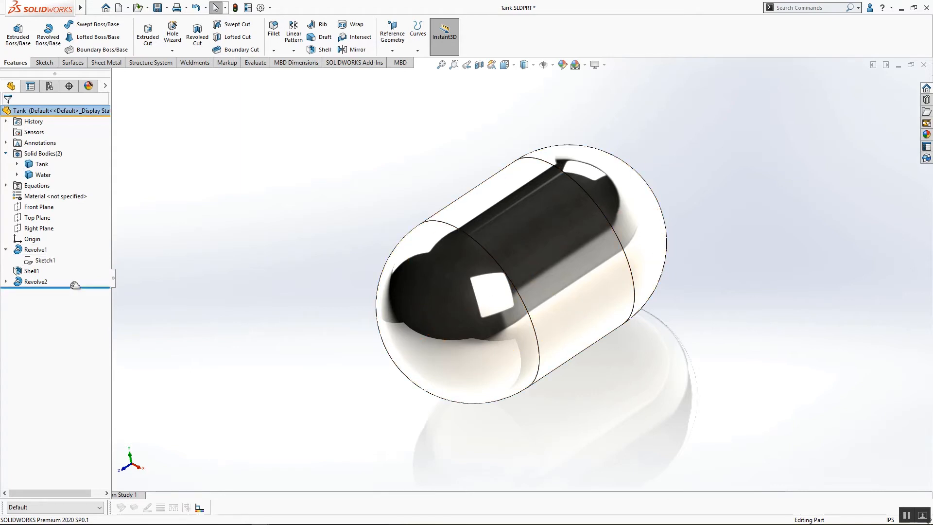
drag(75, 285, 69, 264)
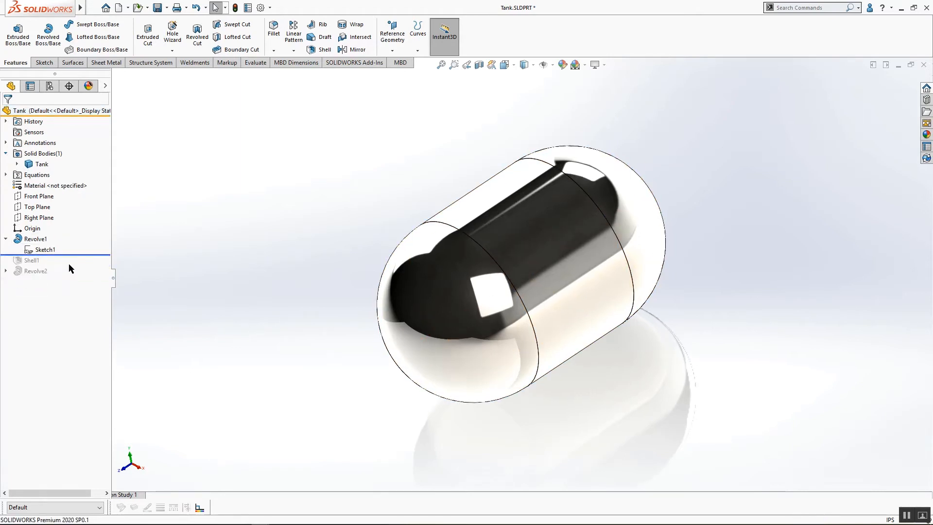
click(466, 221)
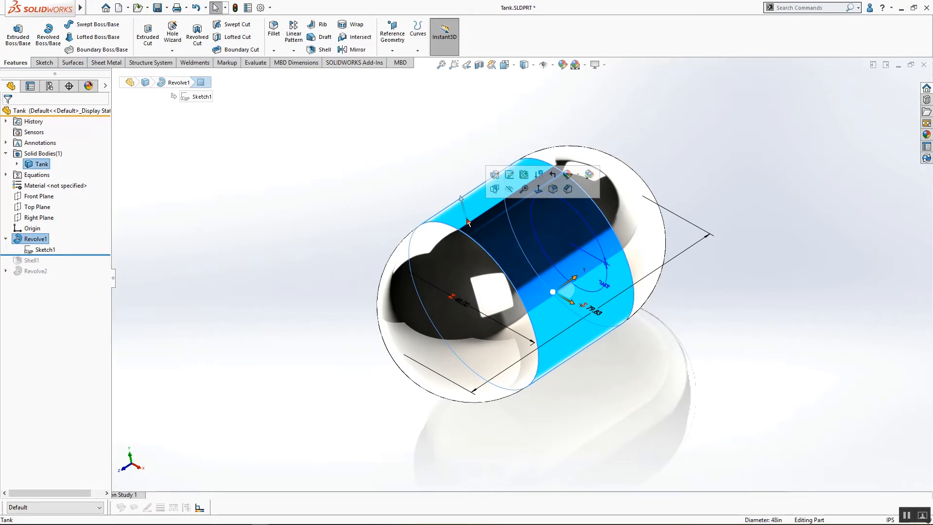
click(444, 38)
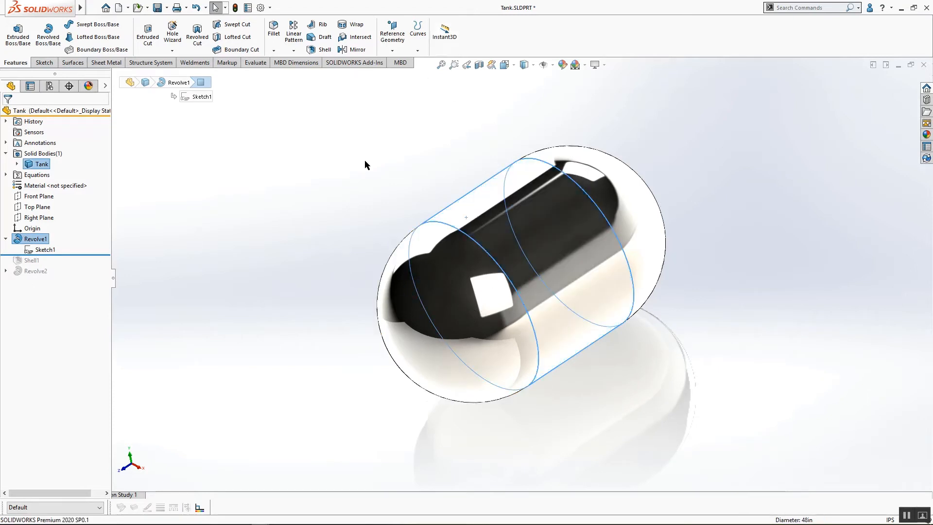
click(460, 207)
middle_drag(449, 206, 388, 247)
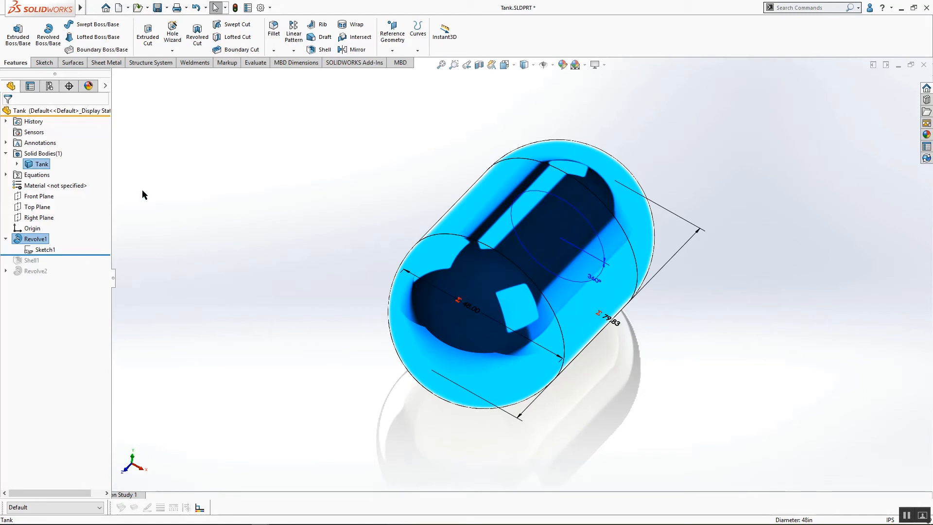
- Preview a section view of the rolled-back tank on the Right Plane to inspect its interior, and close it
click(42, 219)
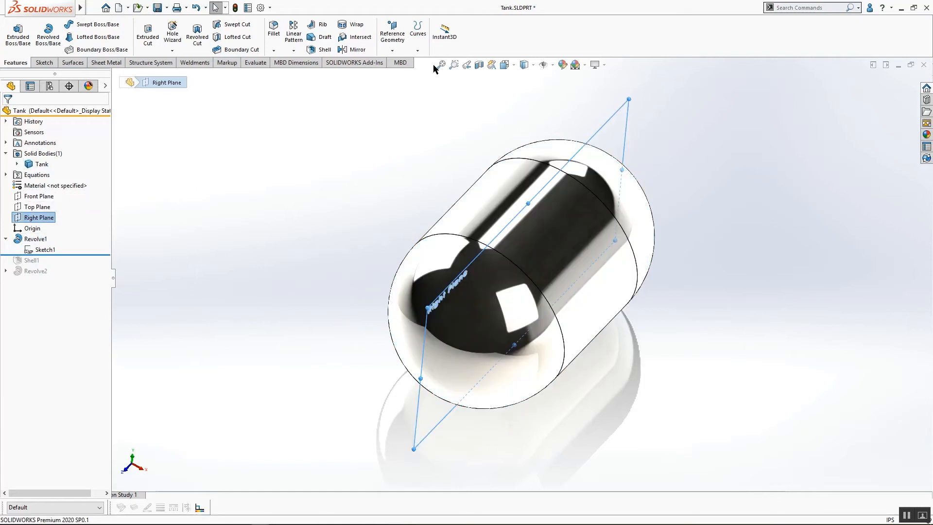
click(479, 65)
middle_drag(365, 178, 301, 156)
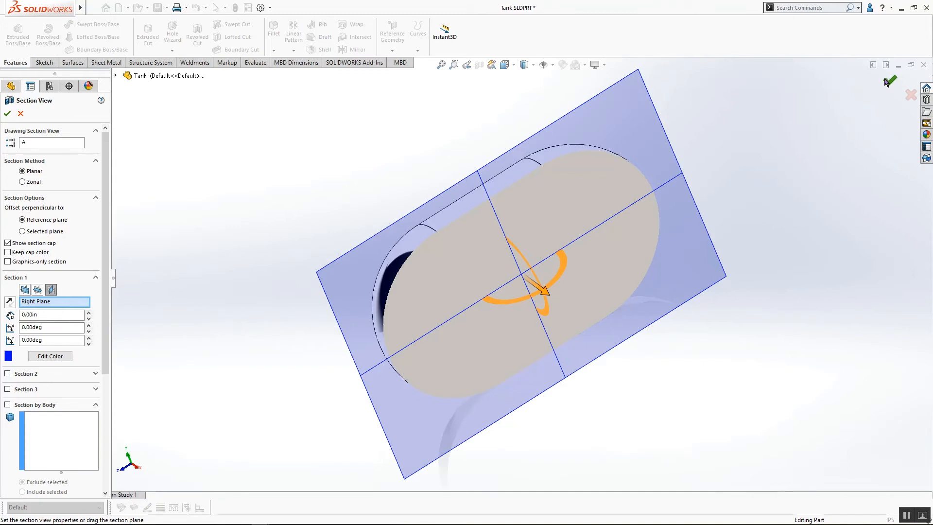
click(911, 96)
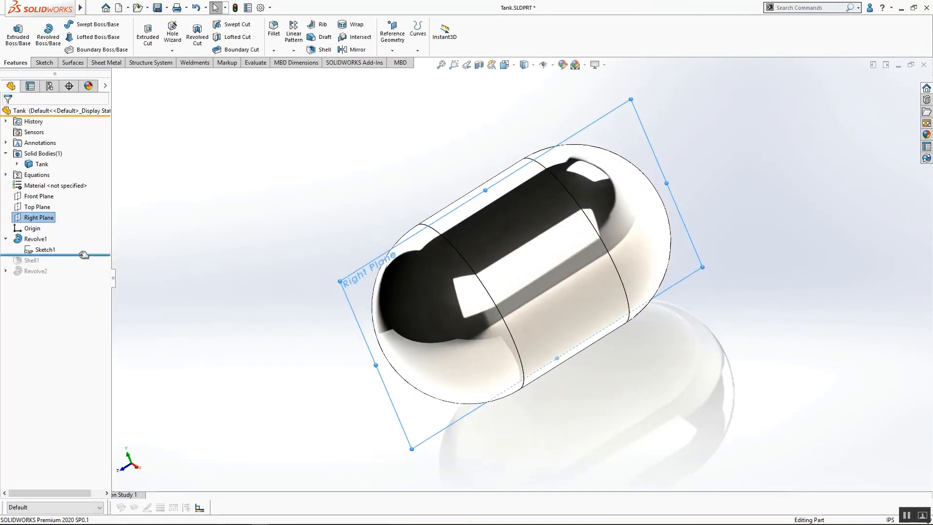
- Roll the model forward to include Shell1 and check the shell's thickness and outward settings without changing them
drag(84, 260, 49, 265)
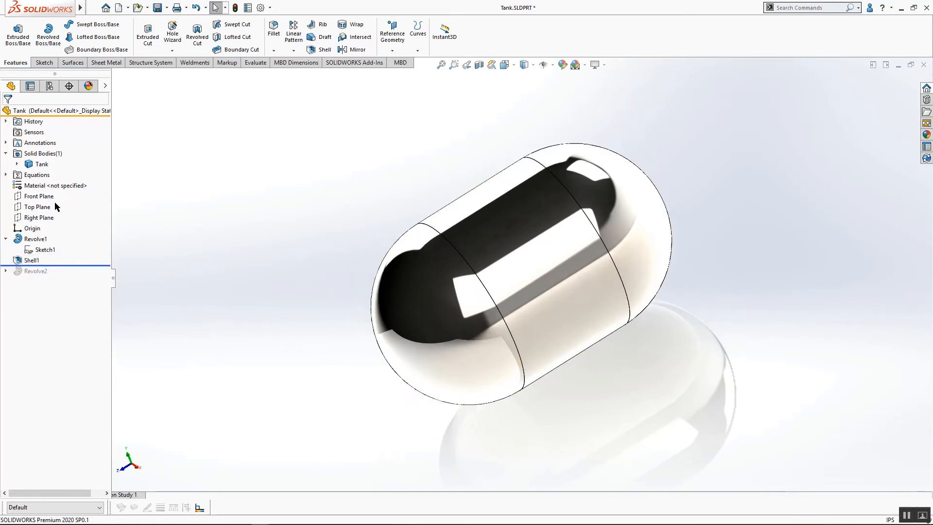
click(23, 260)
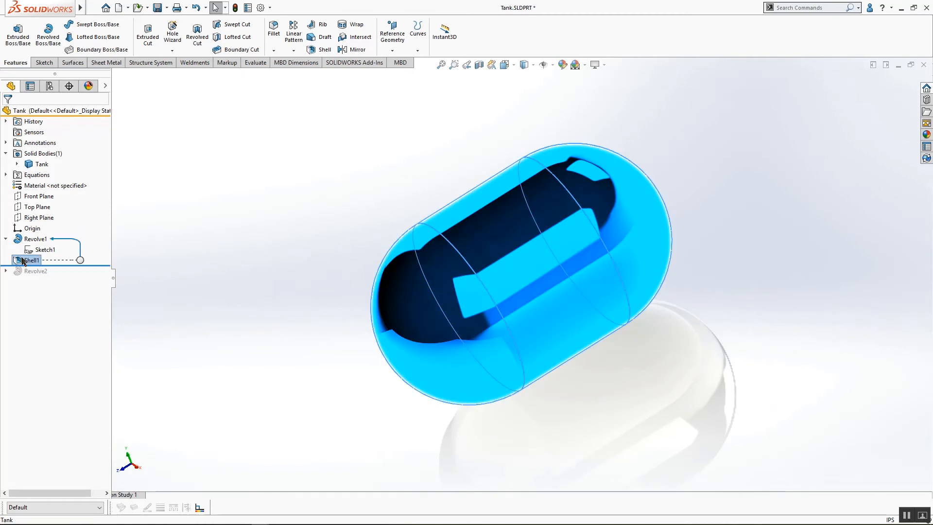
click(29, 232)
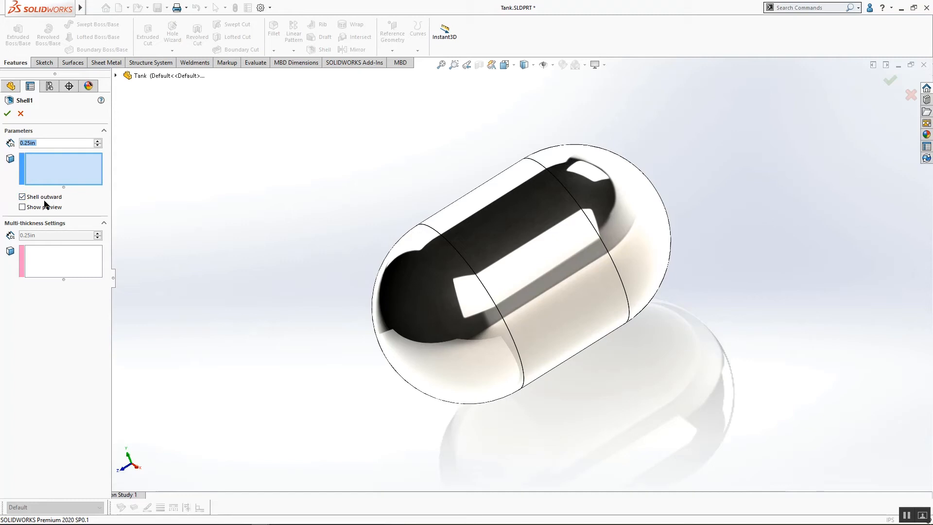
click(22, 114)
click(256, 151)
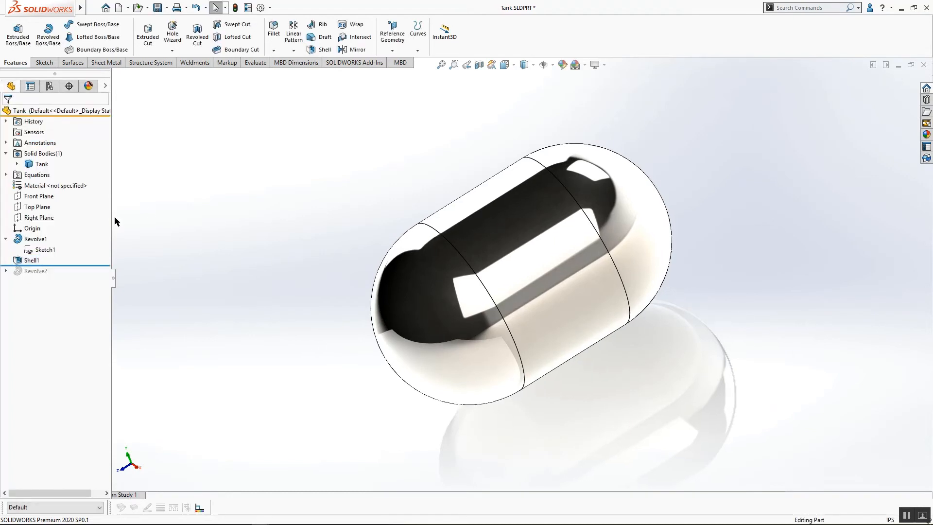
- Preview a section view of the shelled tank on the Right Plane to inspect its interior, and close it
click(37, 218)
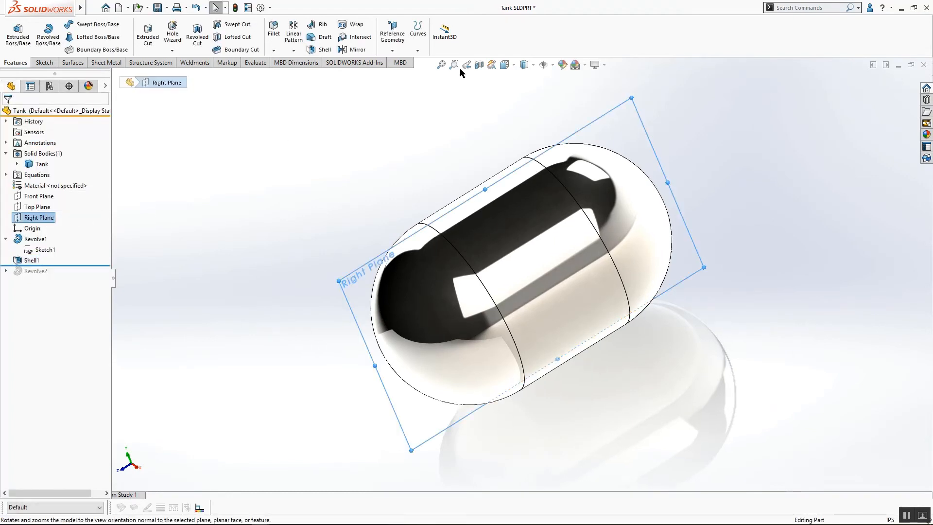
click(479, 65)
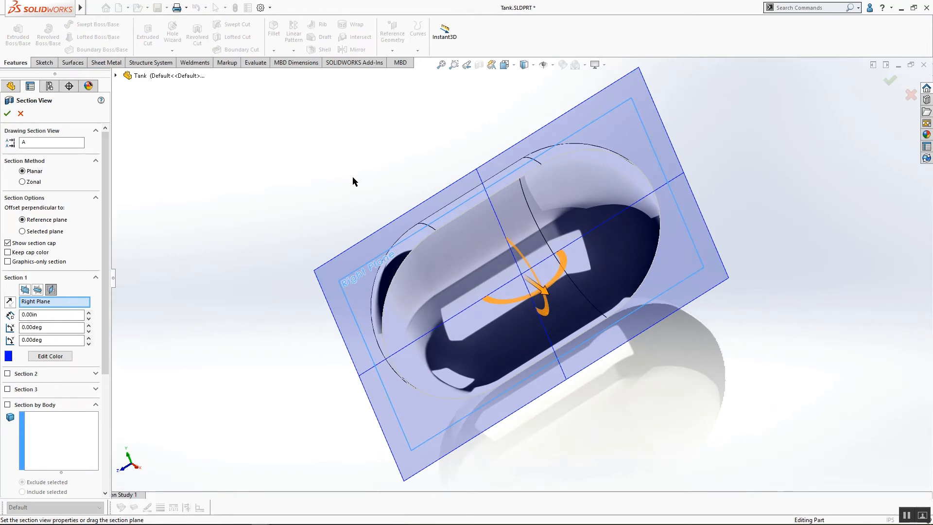
mouse_move(351, 177)
middle_down()
mouse_move(363, 185)
mouse_move(346, 178)
middle_up()
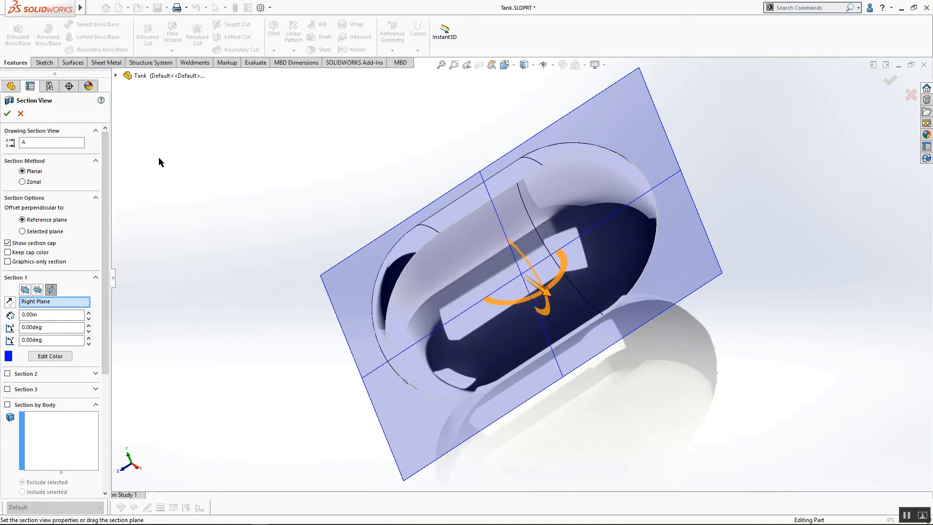
click(20, 114)
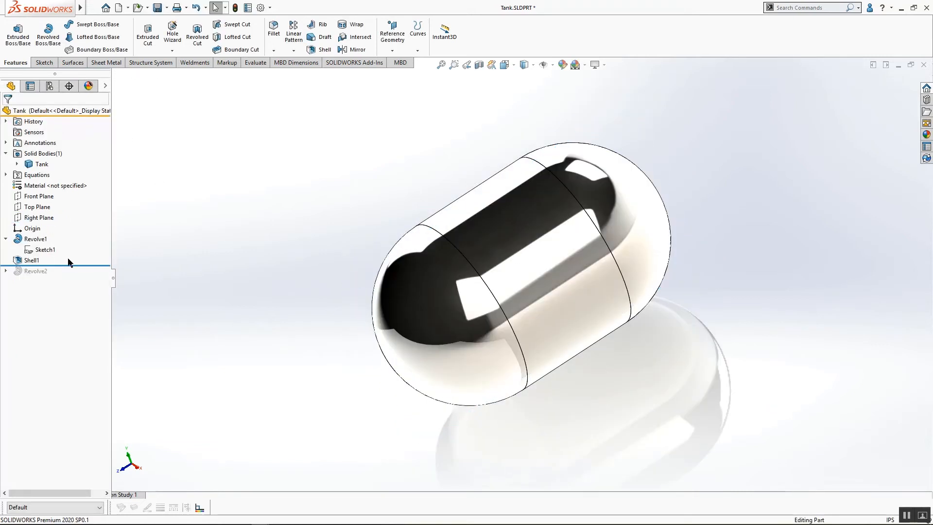
- Roll the model forward to include Revolve2 and show the materials assigned to the Tank and Water bodies
drag(64, 266, 70, 275)
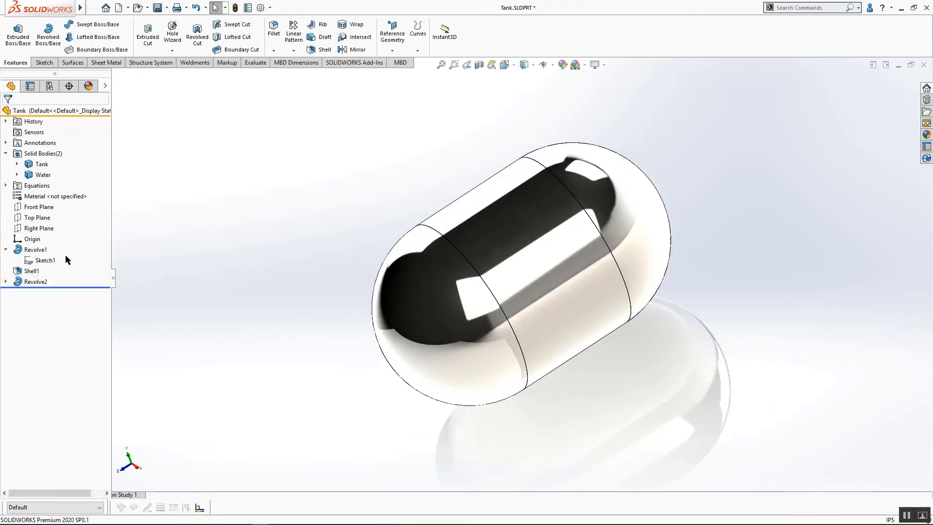
right_click(41, 165)
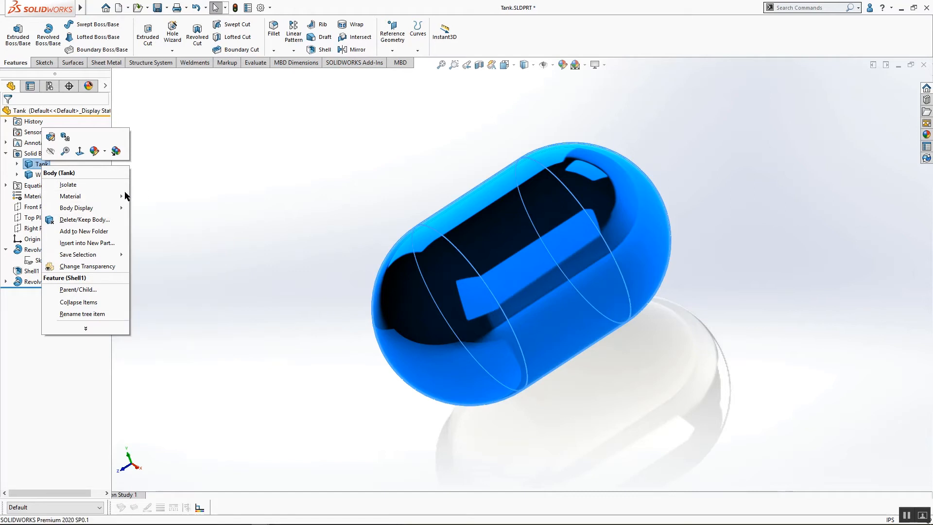
click(198, 188)
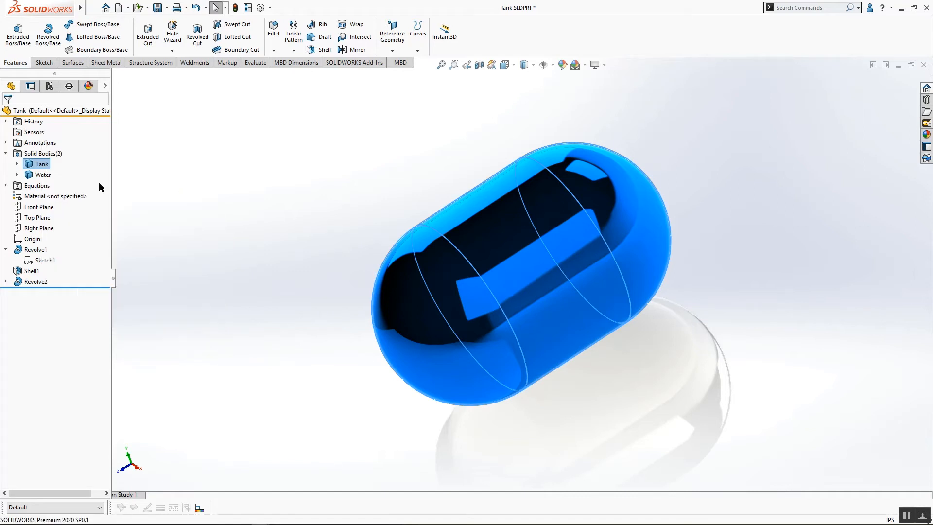
click(17, 164)
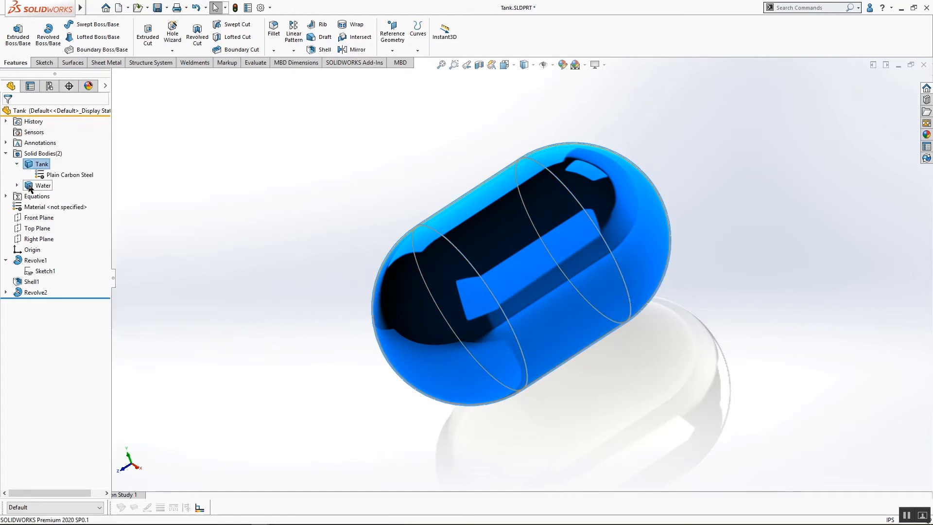
click(17, 186)
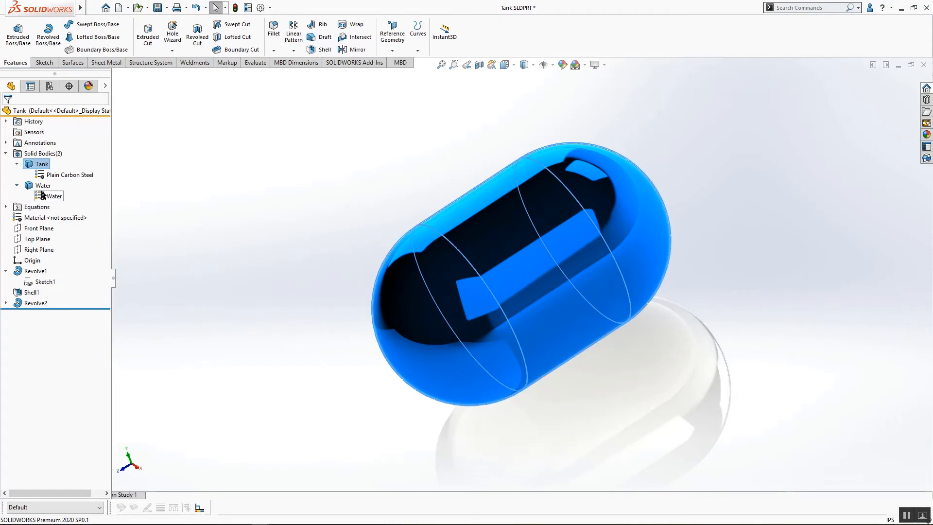
click(231, 166)
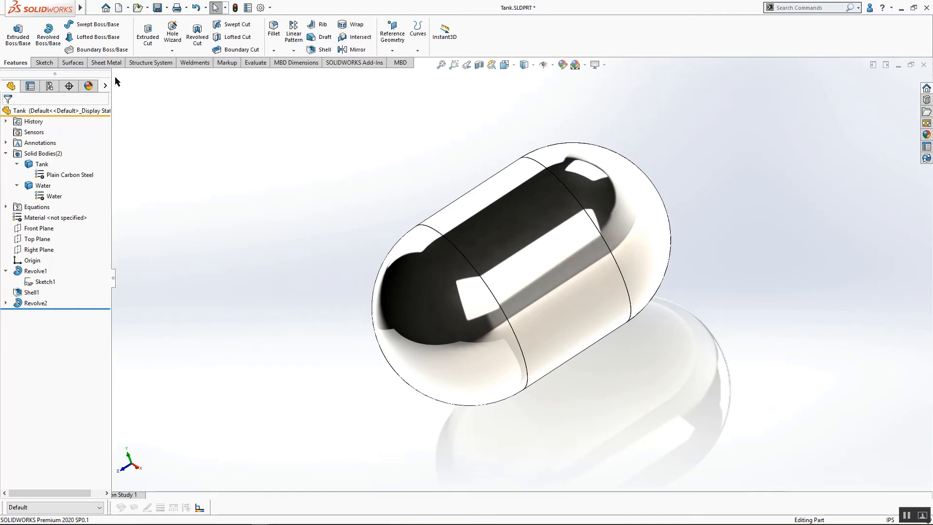
- Evaluate the mass properties of the whole part, and of the Tank body alone
click(255, 62)
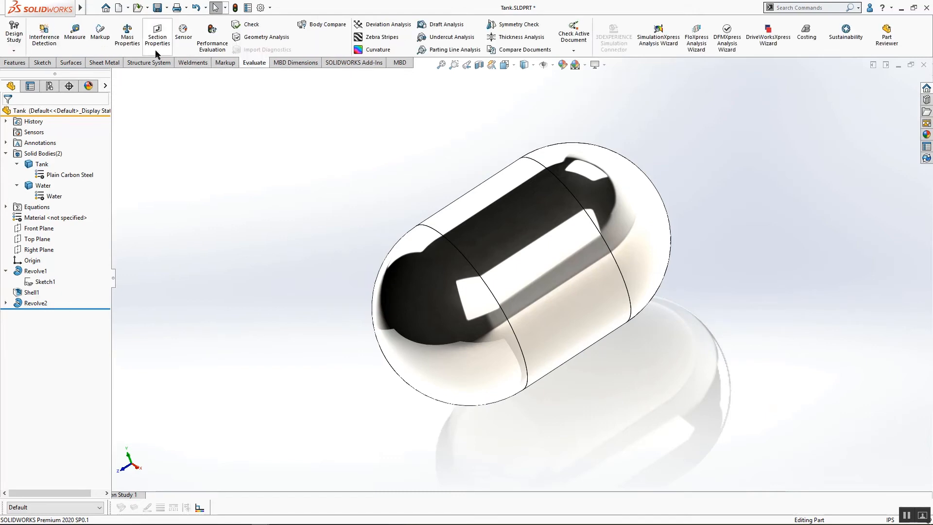
click(128, 33)
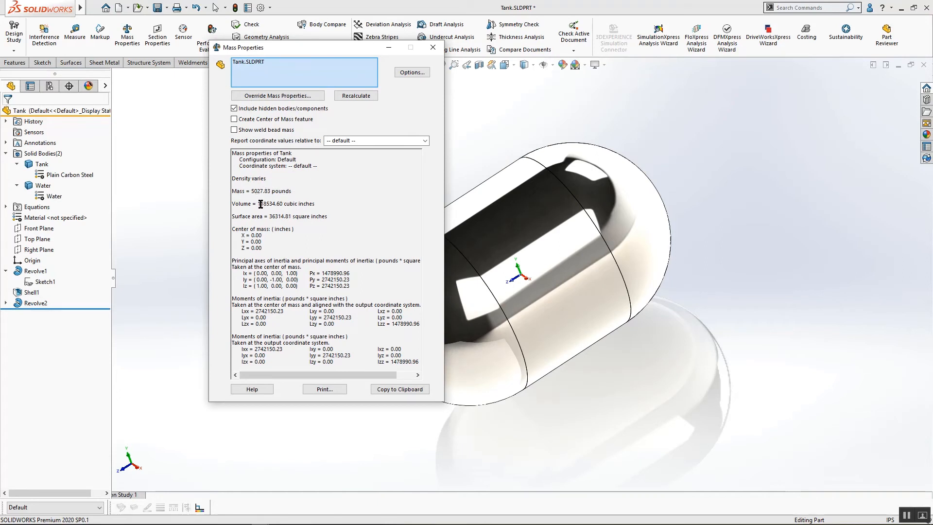
right_click(276, 71)
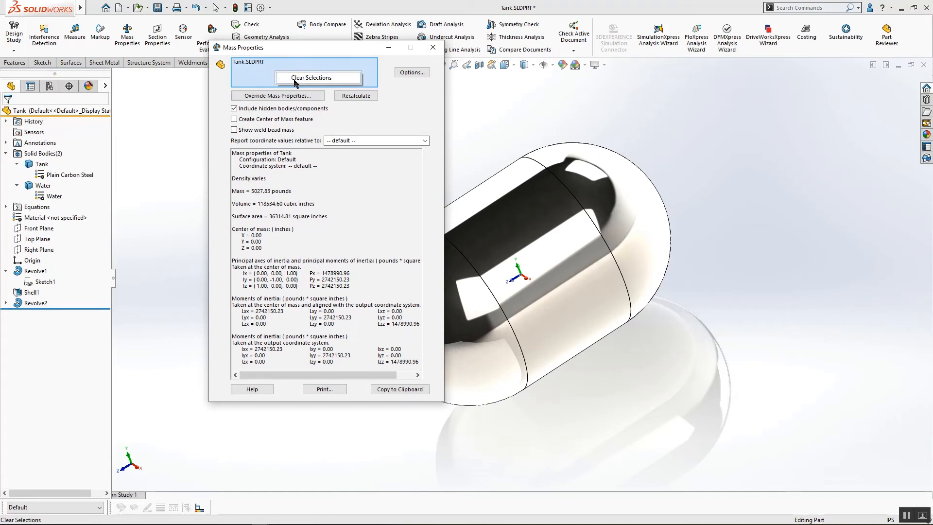
click(295, 79)
click(39, 164)
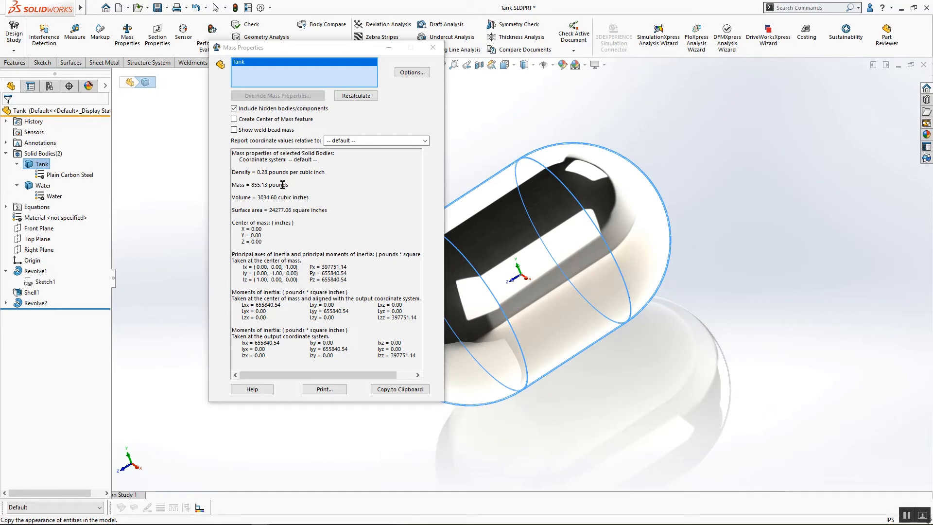
- Evaluate the mass properties of the Water body instead of the Tank body, and close the report
right_click(278, 75)
click(296, 83)
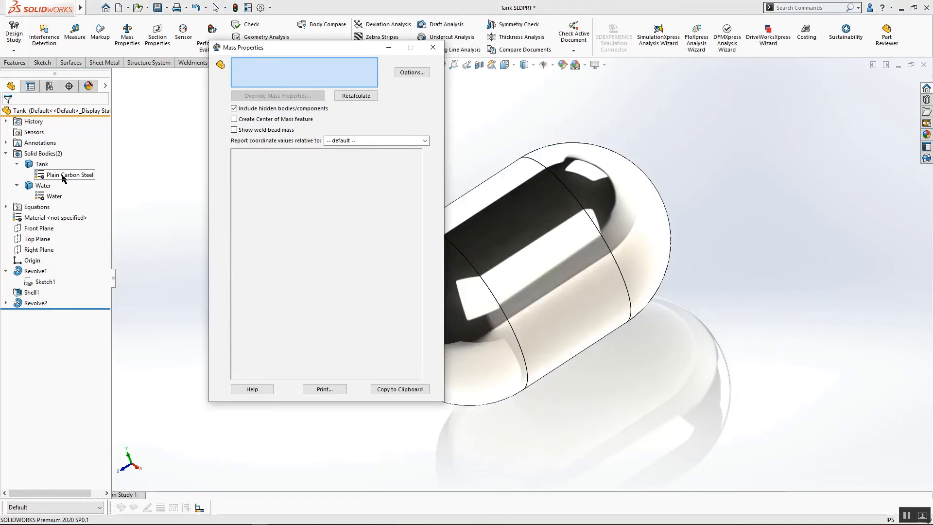
click(42, 185)
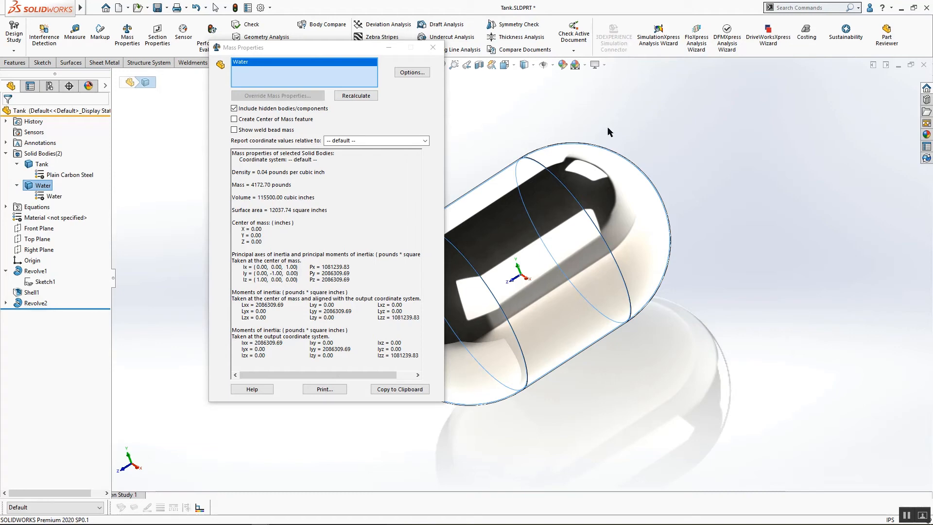
click(433, 47)
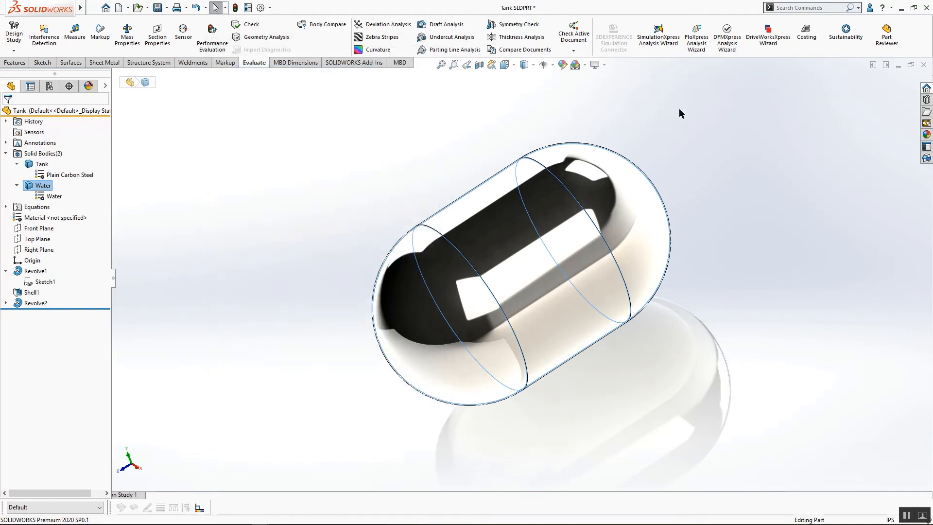
click(679, 113)
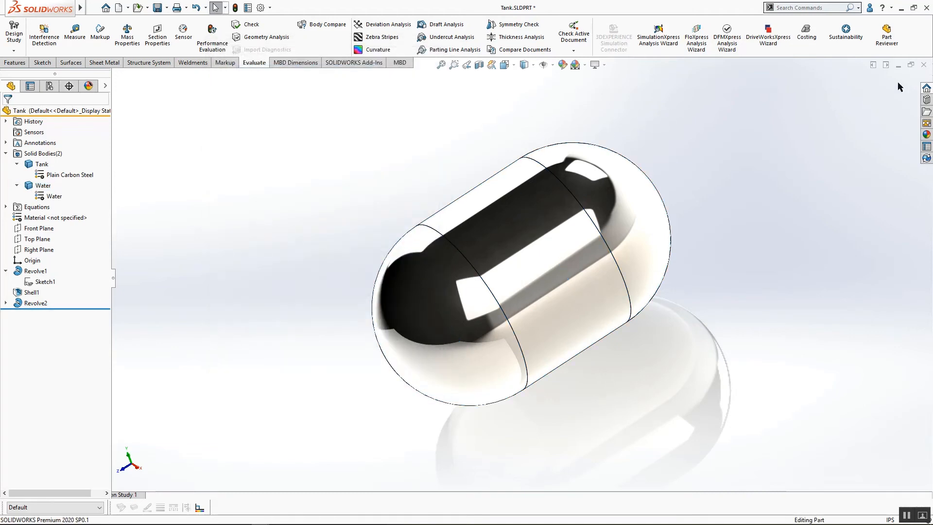
- Close the Tank and Equation Configuration parts and switch to the PowerPoint slide on exporting equations and linking
click(923, 65)
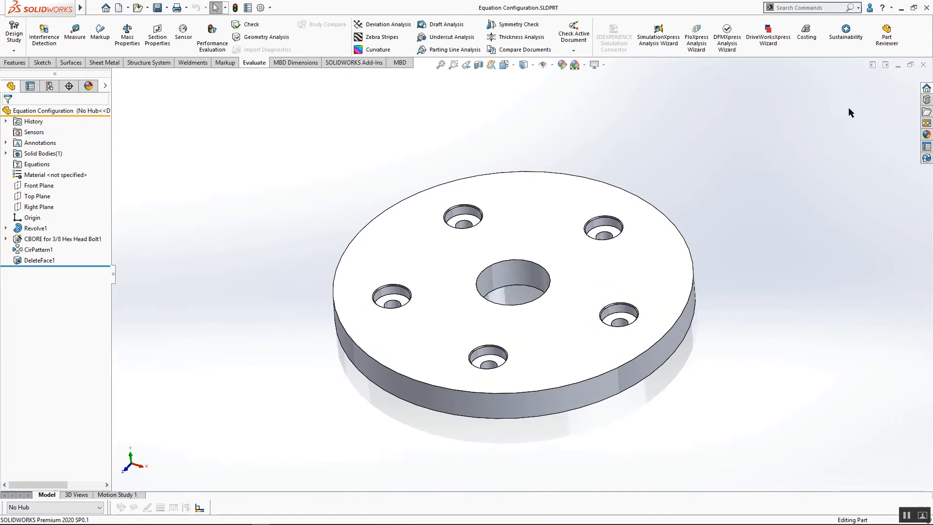
click(924, 65)
key(alt+Tab)
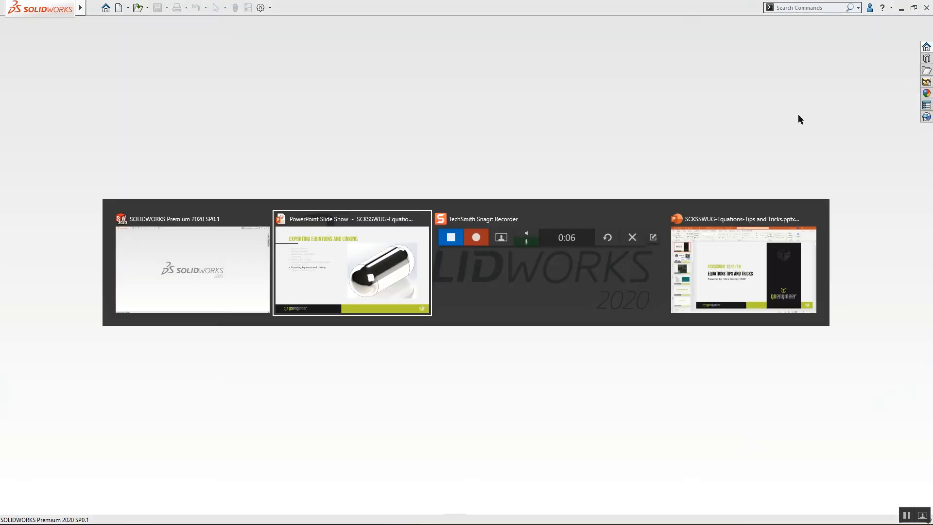
click(402, 165)
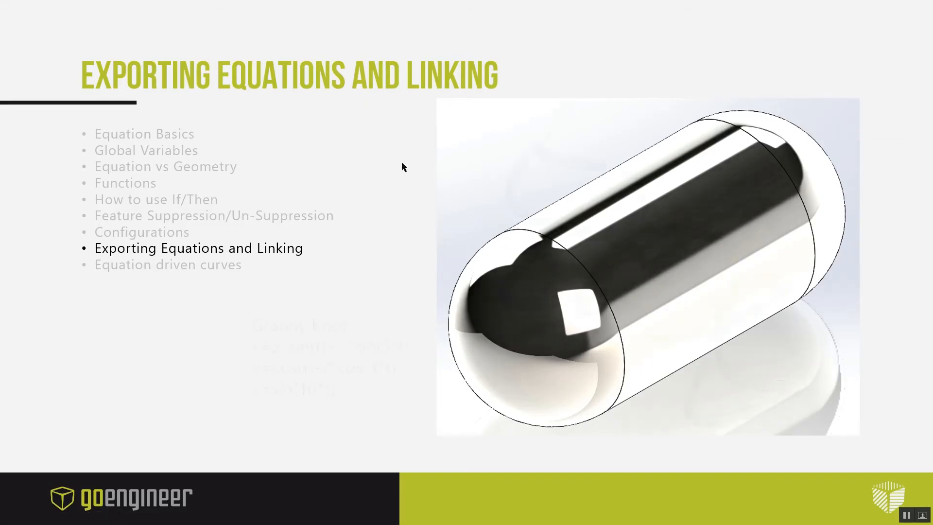
key(Left)
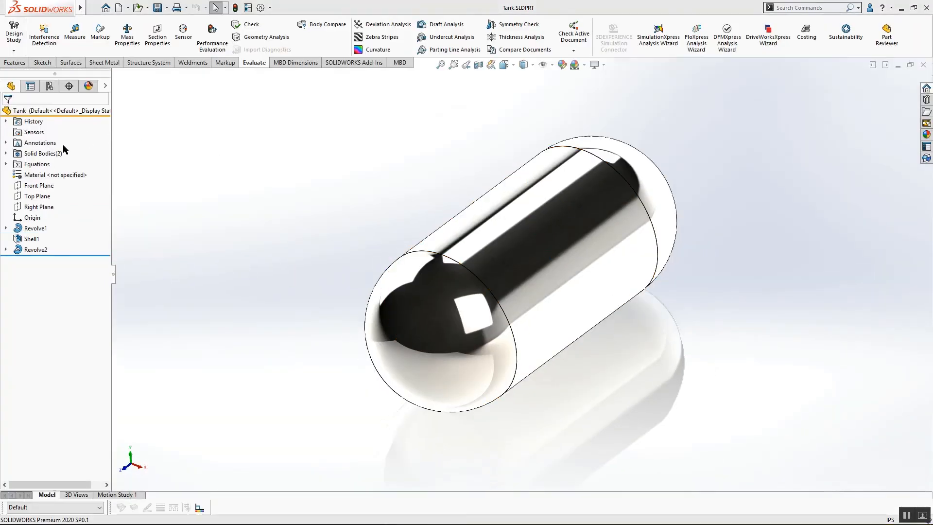
- Export all tank equations to Tank Equations.txt in the SCKSSWUG folder with Link to file enabled, overwriting the existing file, and close the equations manager
right_click(41, 167)
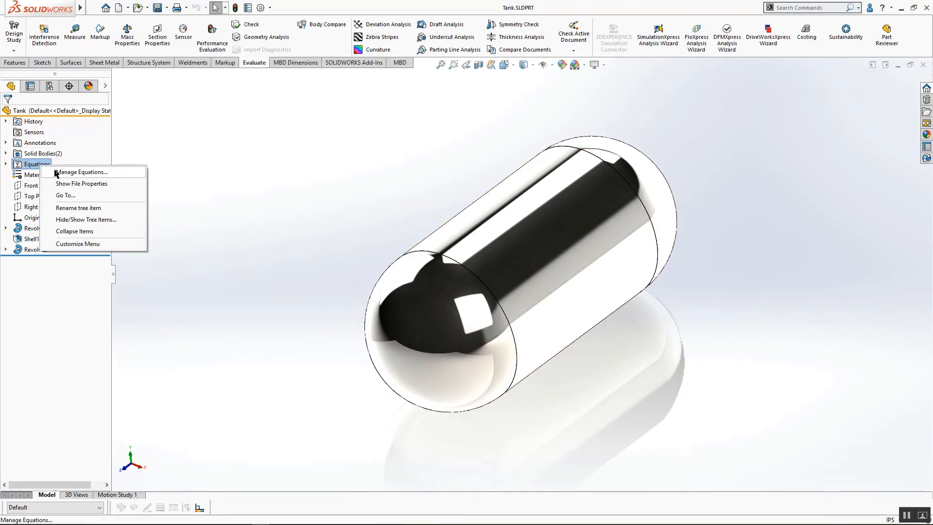
click(132, 174)
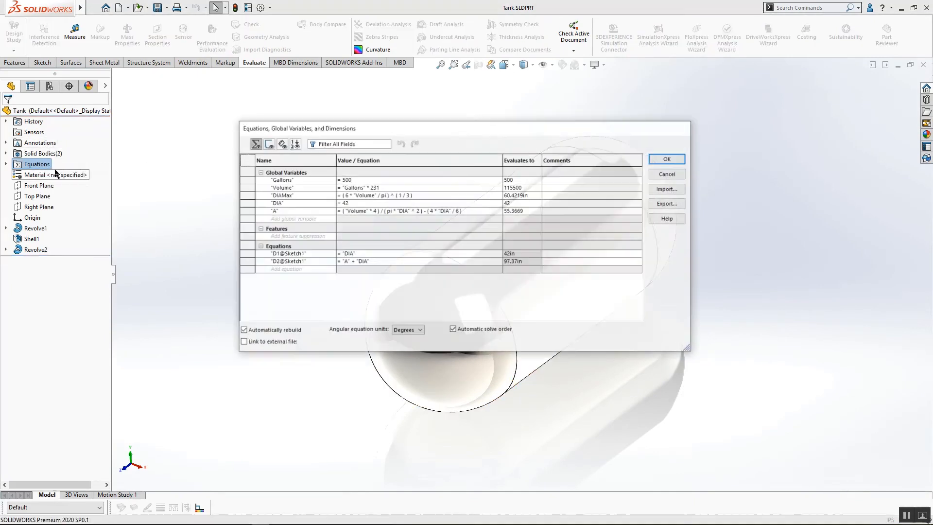
click(674, 205)
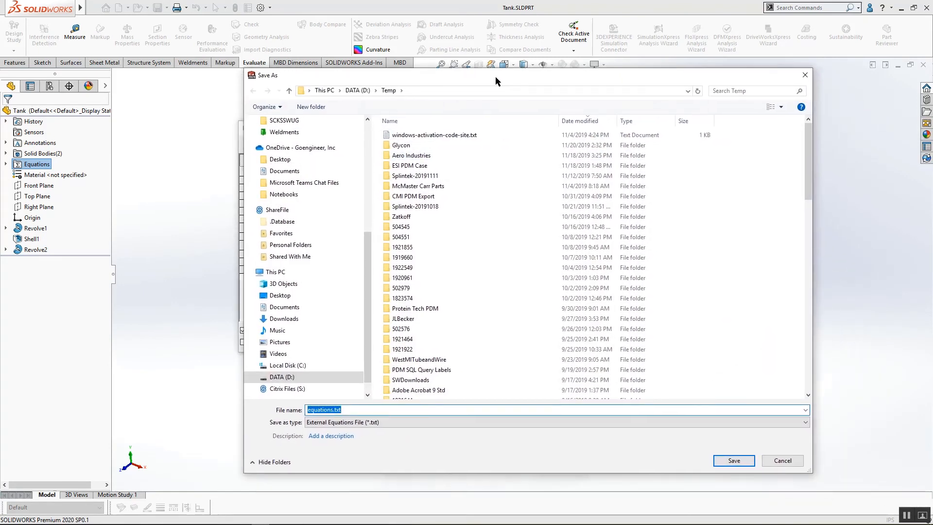
scroll(365, 248, up, 5)
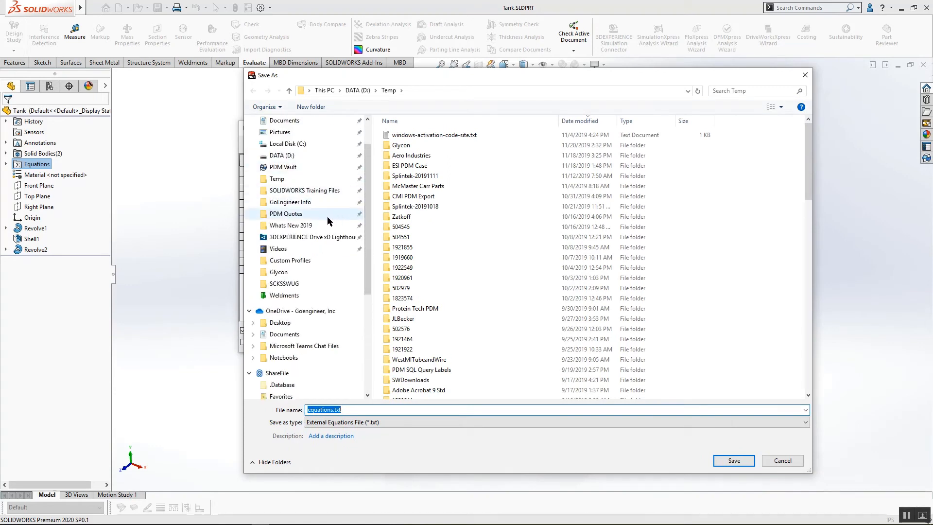
click(293, 285)
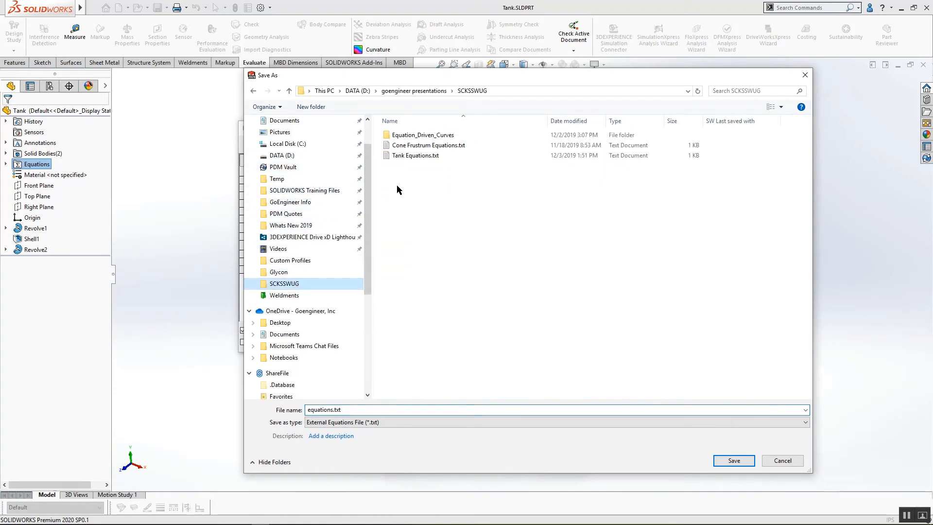
click(392, 156)
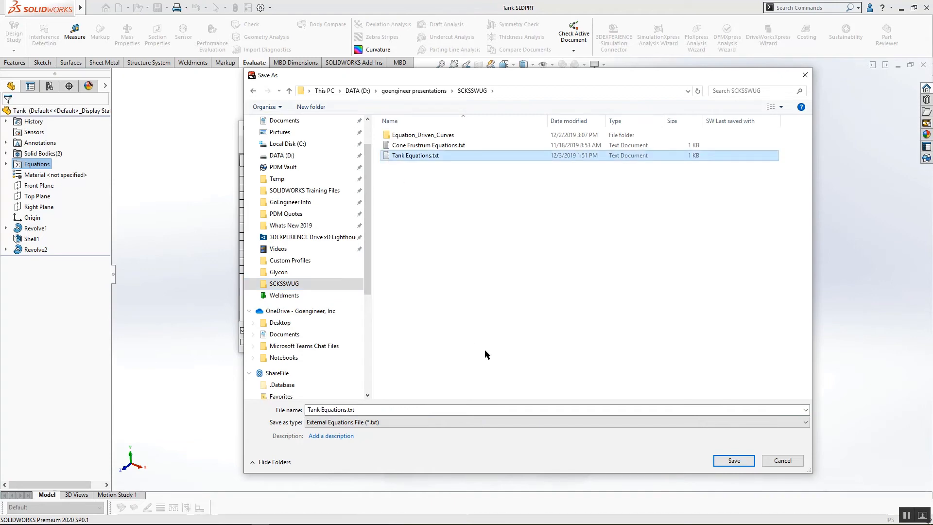
click(732, 460)
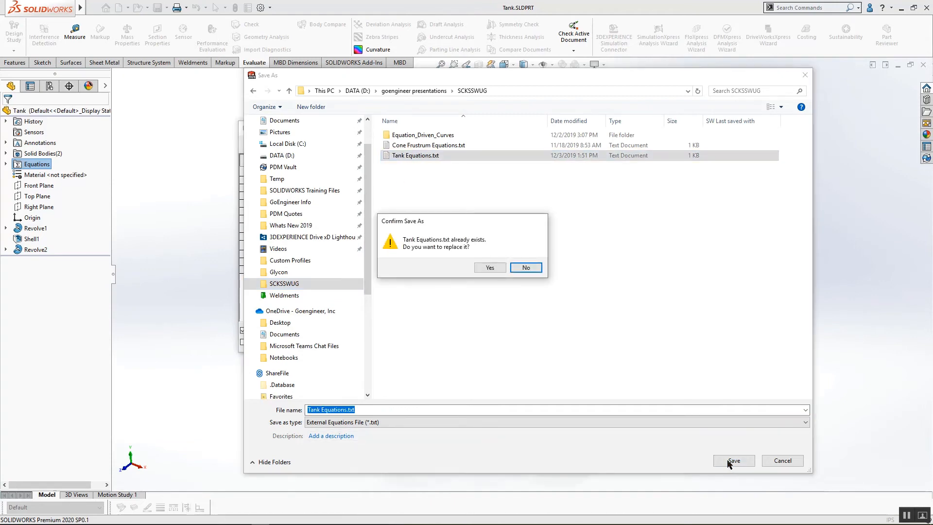
click(490, 268)
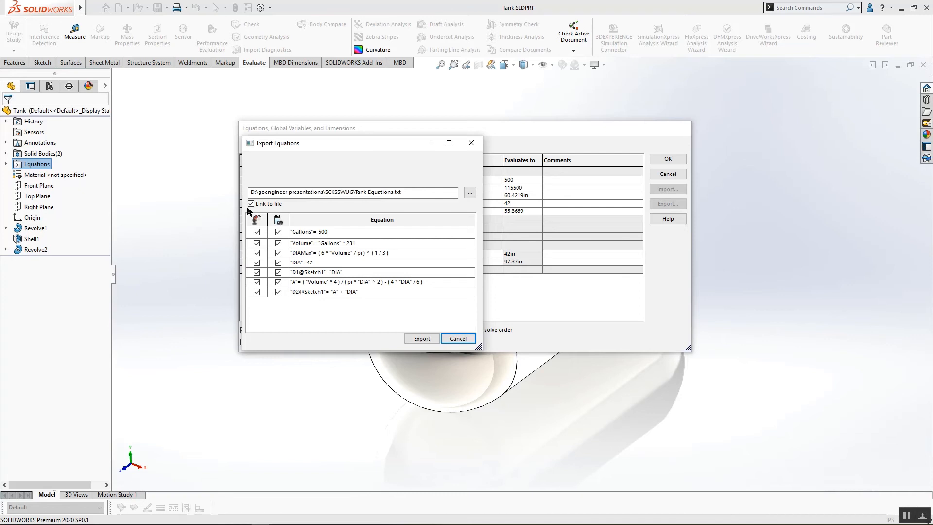
click(421, 339)
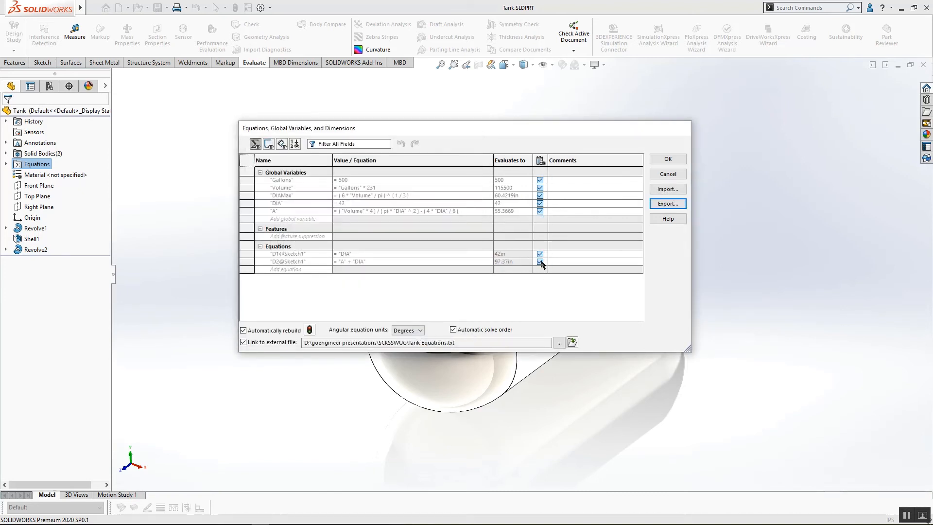
click(668, 176)
- Switch to File Explorer, open the SCKSSWUG folder, and select Tank Equations.txt to preview the exported equations
mouse_move(171, 520)
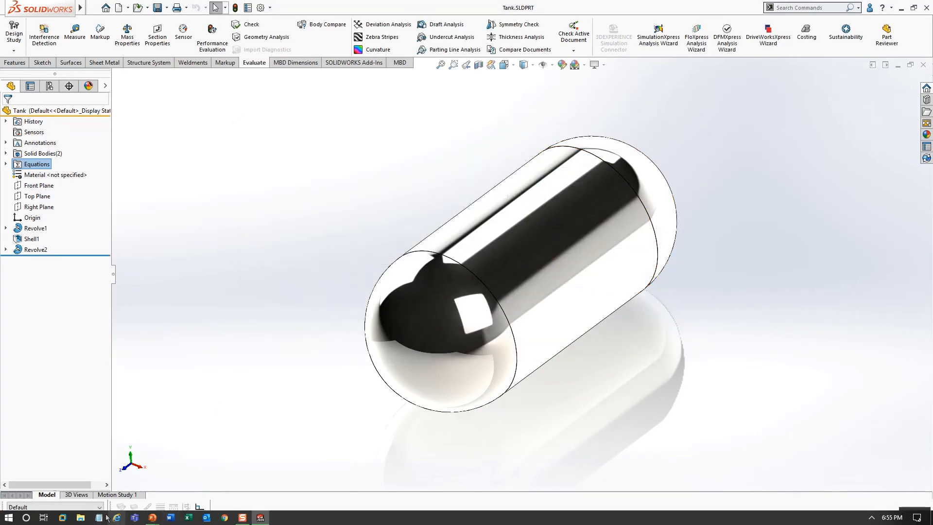
click(81, 518)
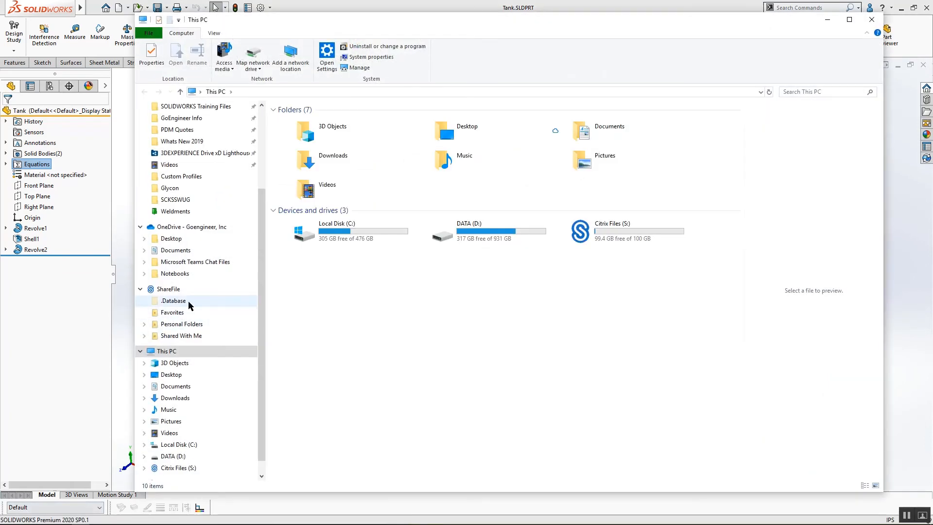
click(176, 199)
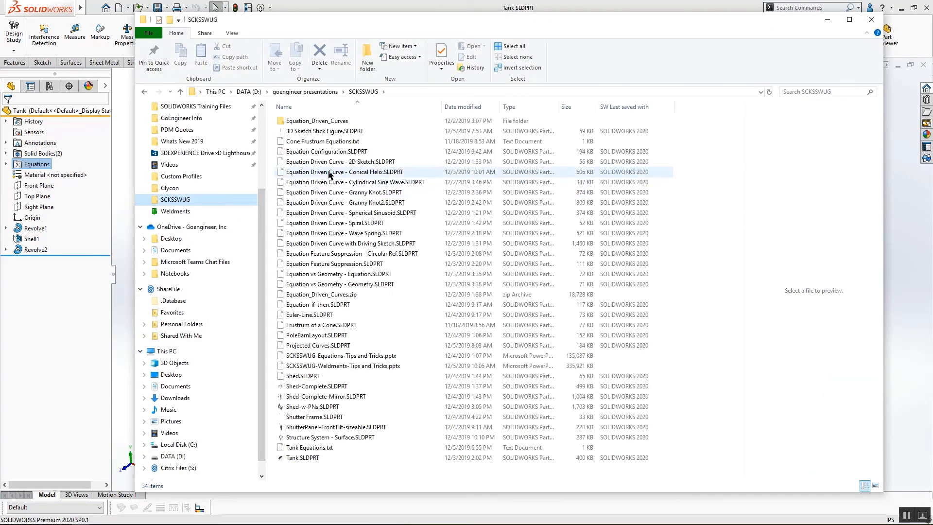
click(311, 449)
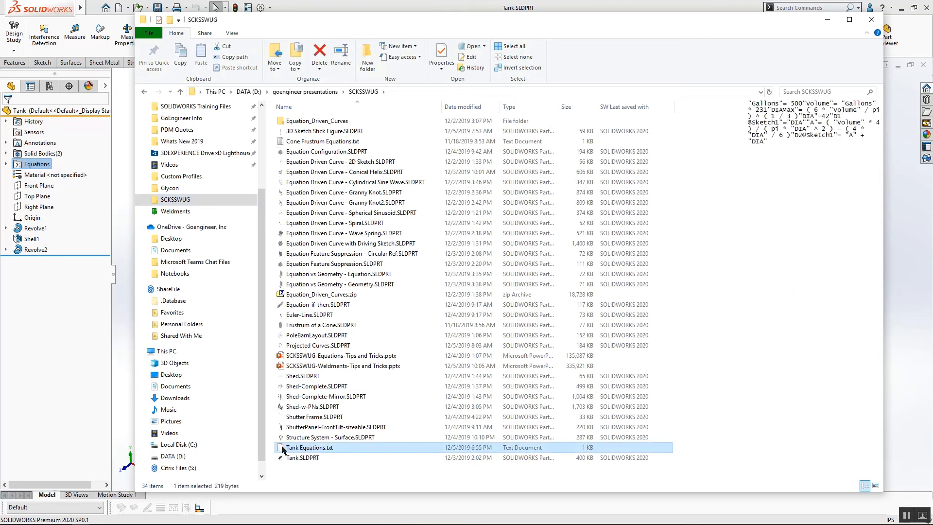
- Open Tank Equations.txt in Notepad, set the Gallons variable to 5000, and save the file
double_click(288, 449)
drag(548, 124, 384, 55)
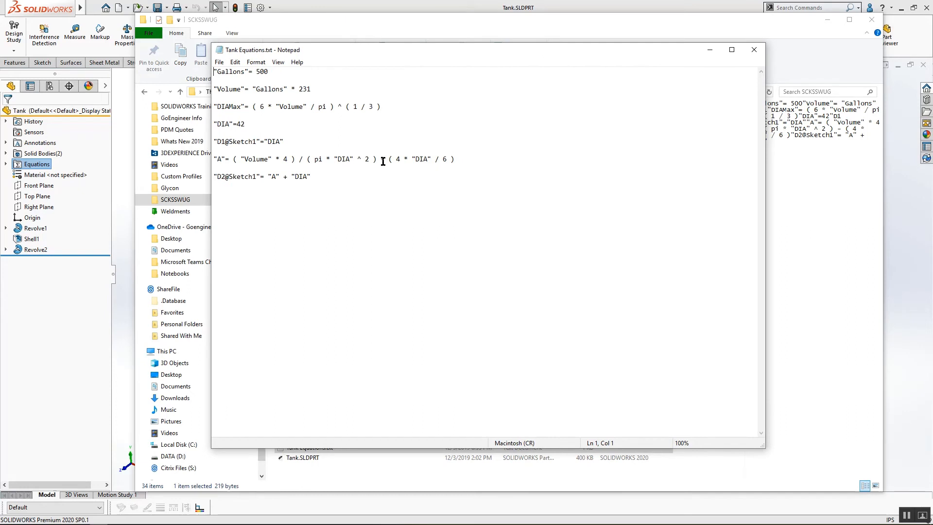
click(271, 72)
text(0)
click(219, 62)
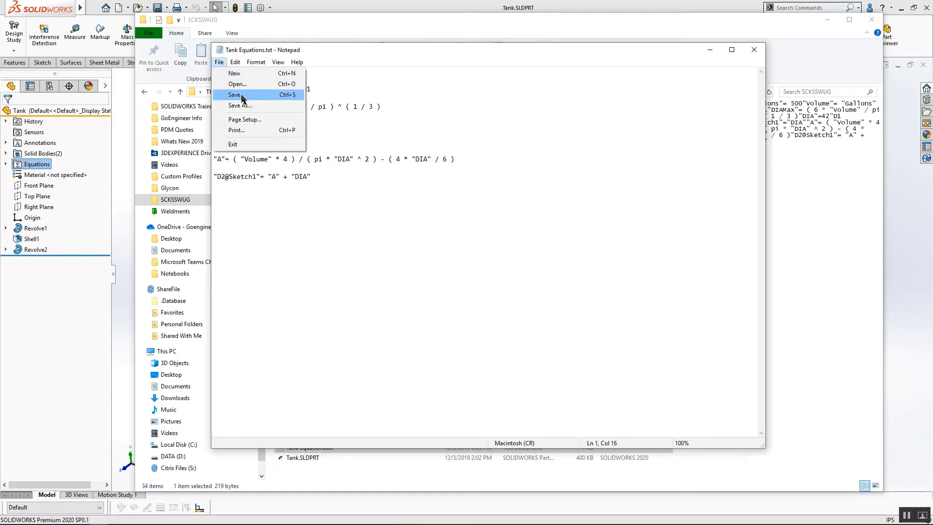
click(246, 94)
- Return to Tank Equations.txt from SOLIDWORKS, save the file again, and close Notepad
click(407, 12)
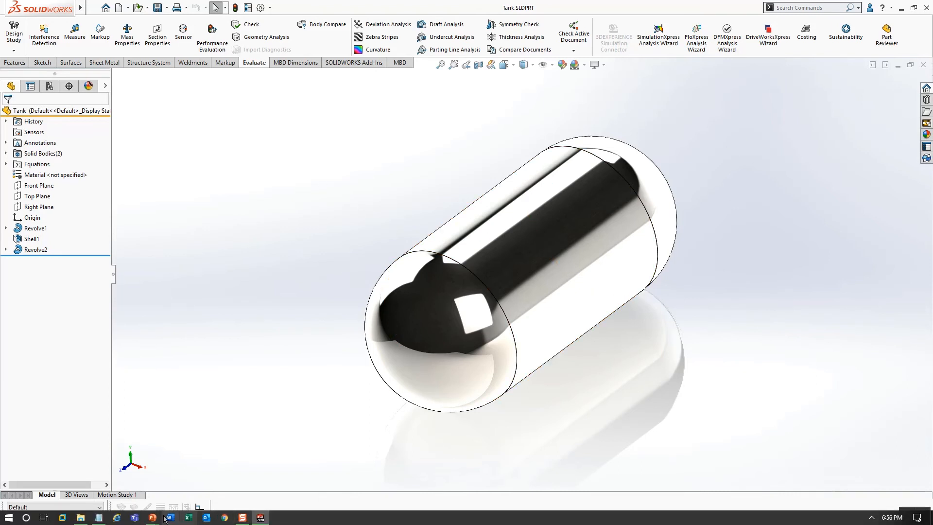
mouse_move(101, 519)
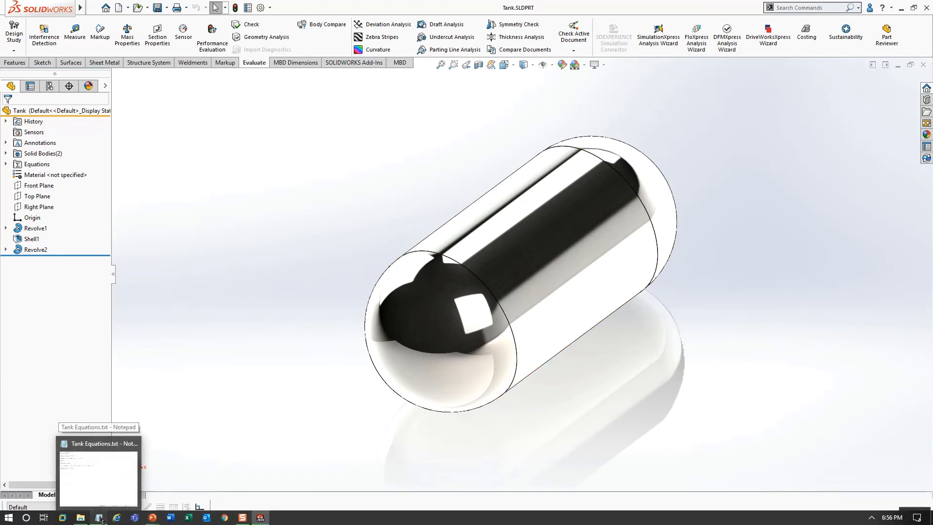
click(100, 465)
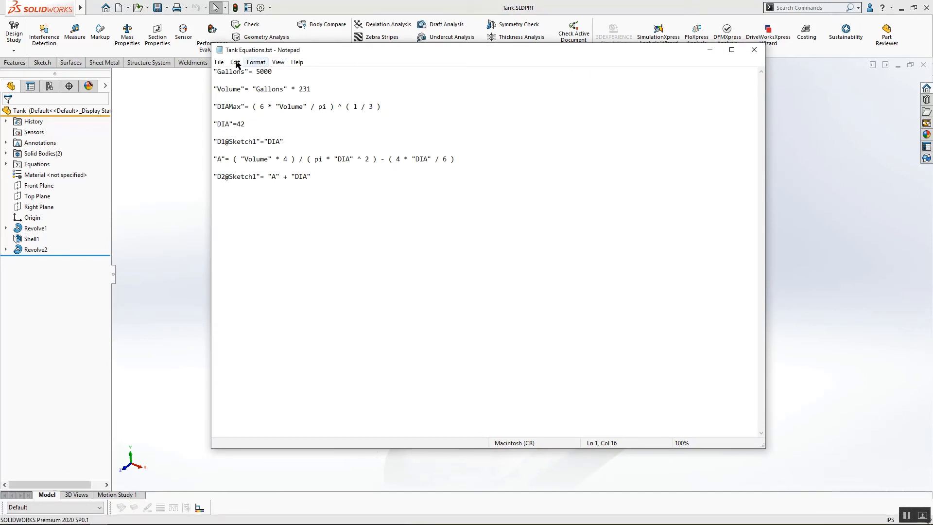
click(220, 62)
click(238, 95)
click(753, 50)
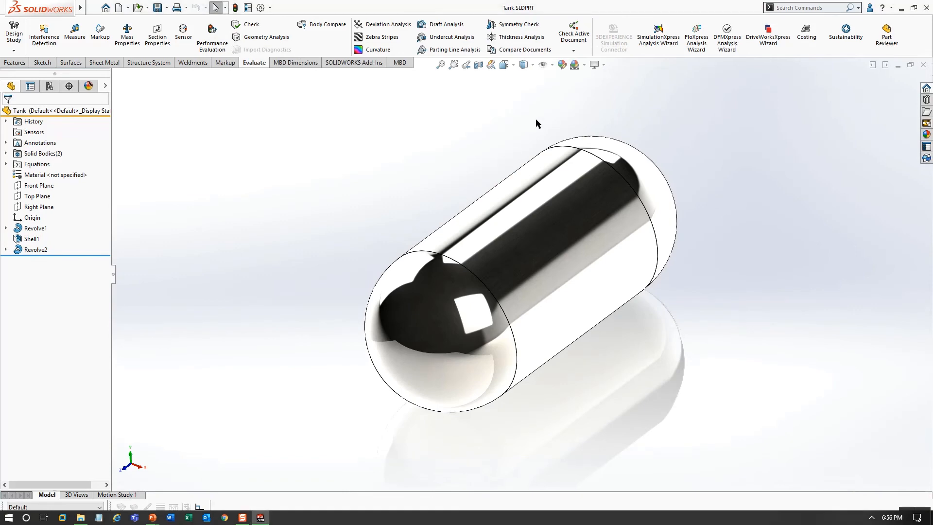
- Import all equations from Tank Equations.txt in SCKSSWUG with Link to file enabled, removing duplicates and overwriting the file, and accept the equations manager
right_click(37, 167)
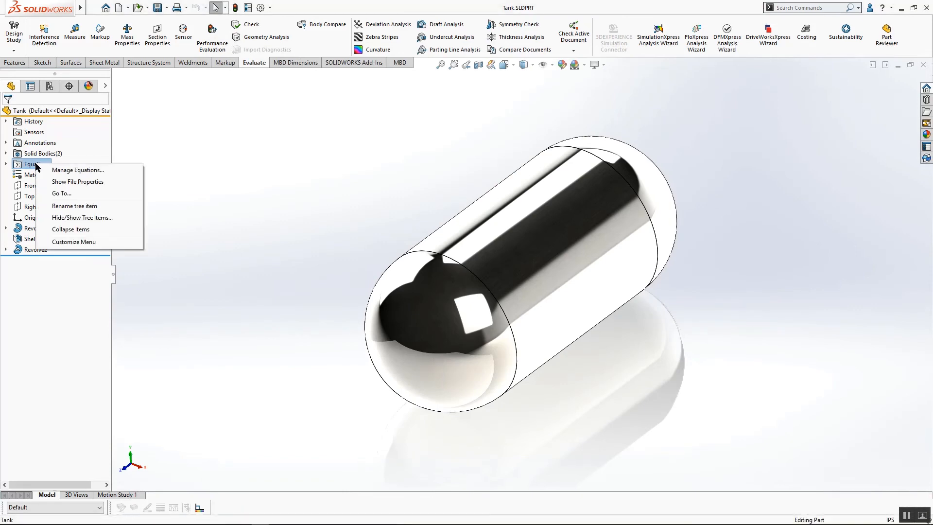
click(54, 170)
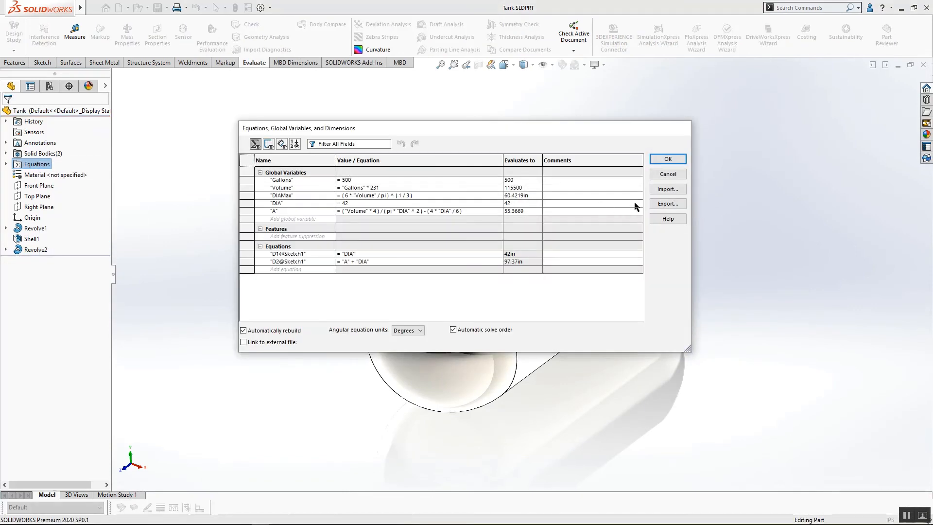
click(668, 190)
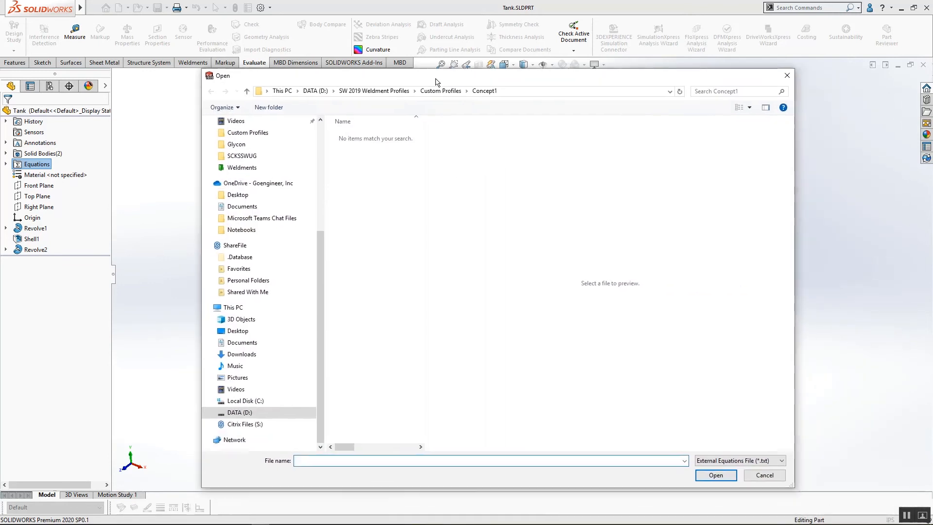
click(248, 156)
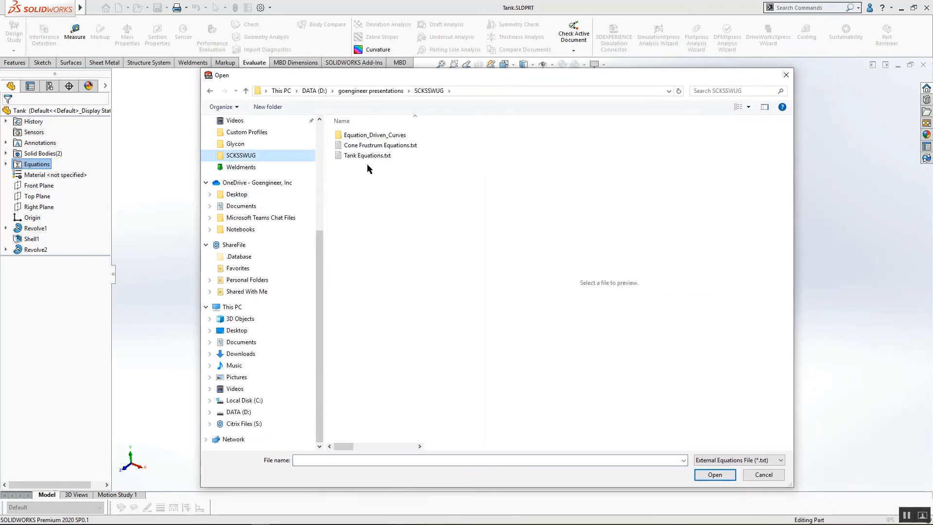
click(366, 155)
click(715, 475)
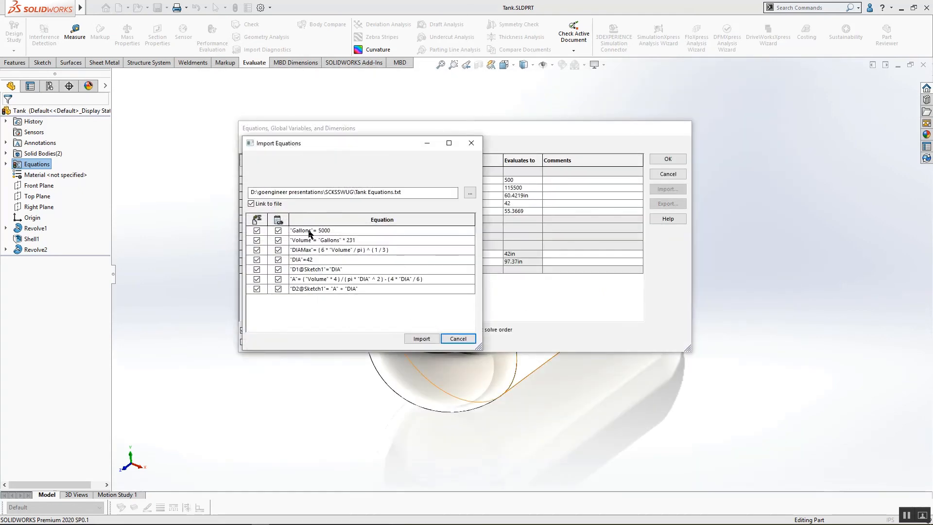
click(425, 339)
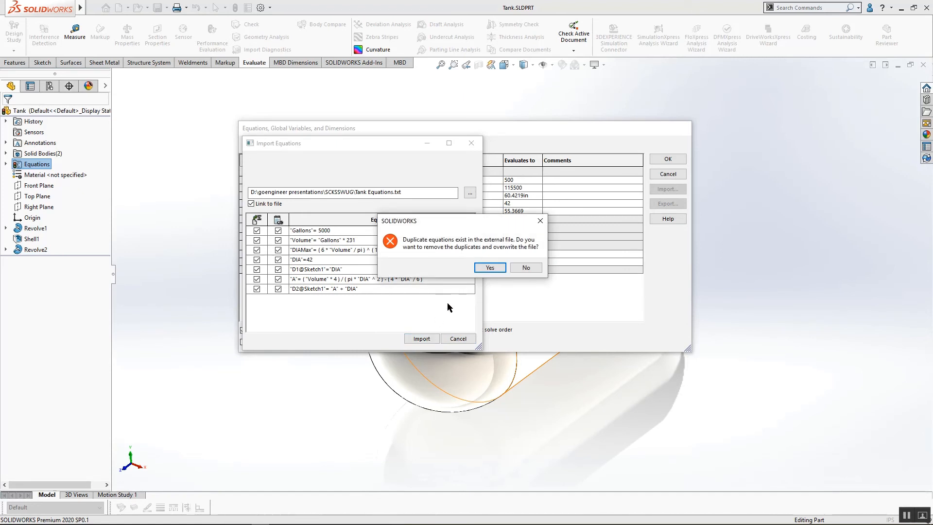
click(490, 267)
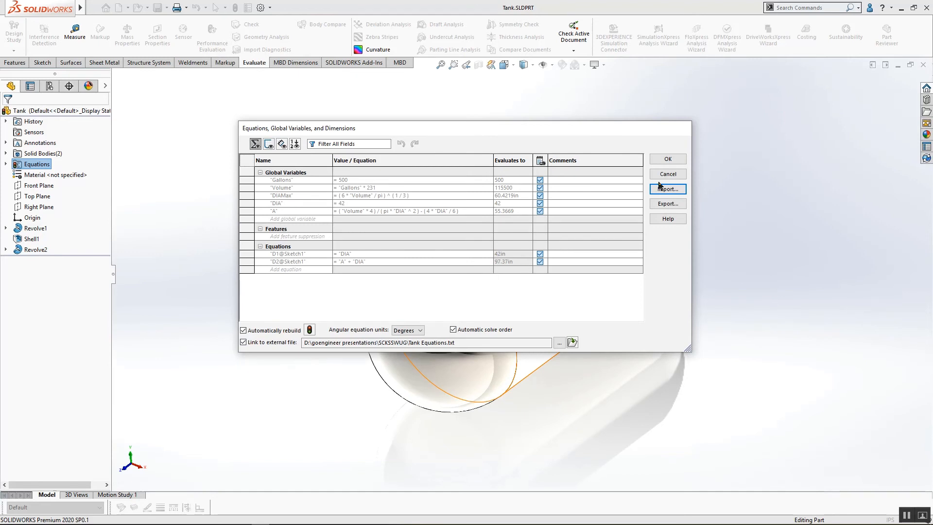
click(669, 160)
- Switch to File Explorer, open Tank Equations.txt to check its contents, and close the text file and the folder window
mouse_move(265, 524)
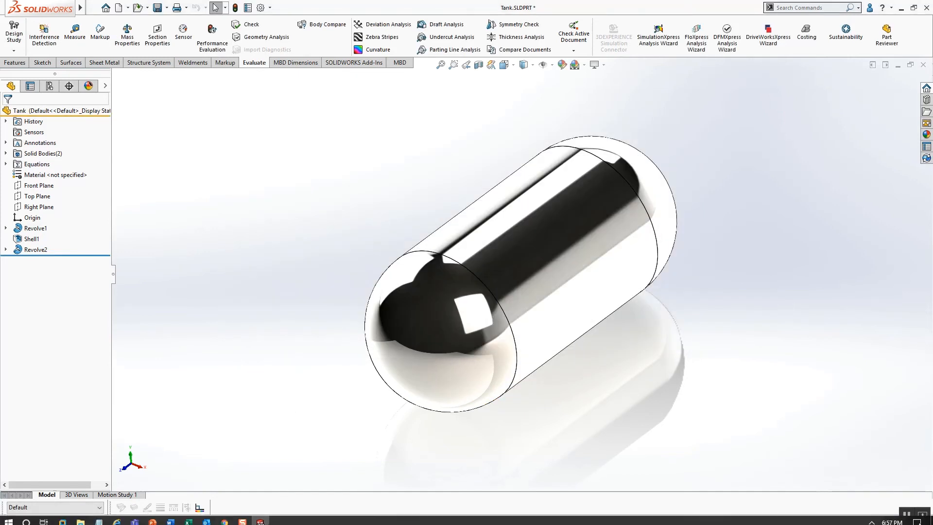
click(81, 517)
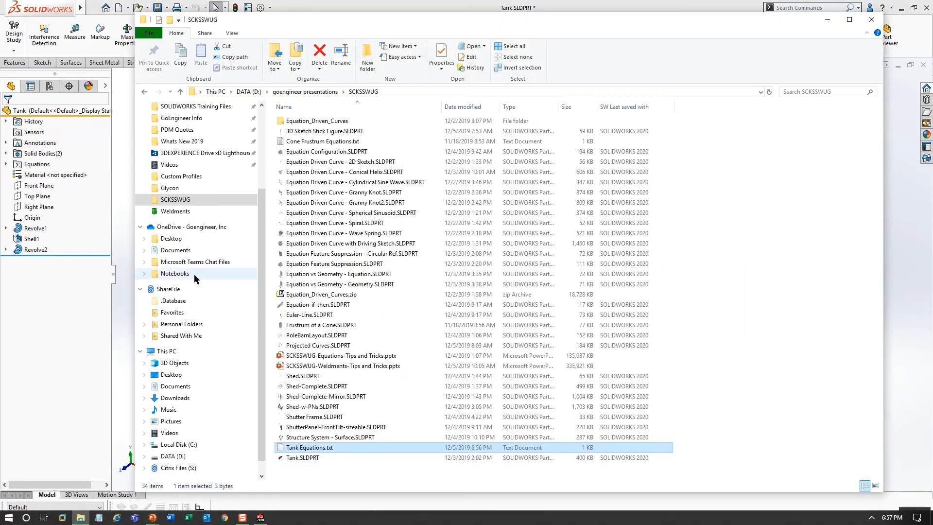
double_click(279, 448)
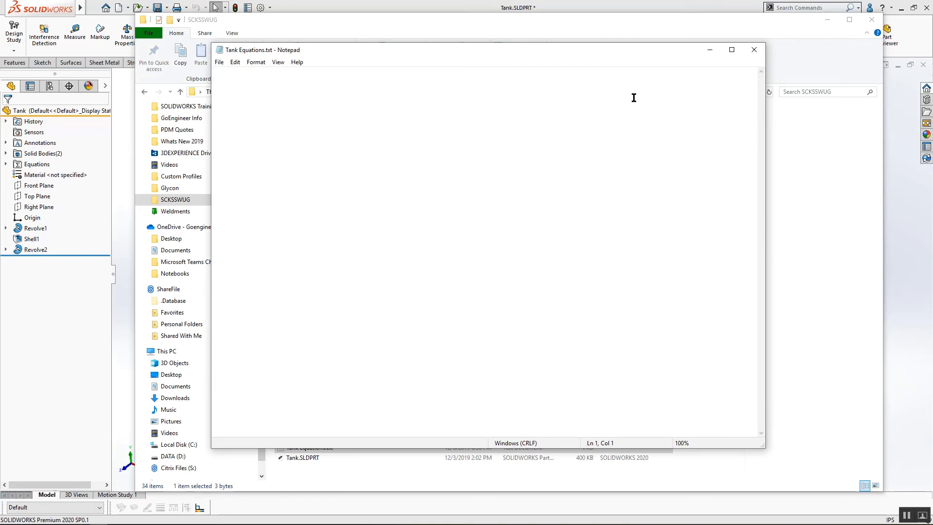
click(753, 53)
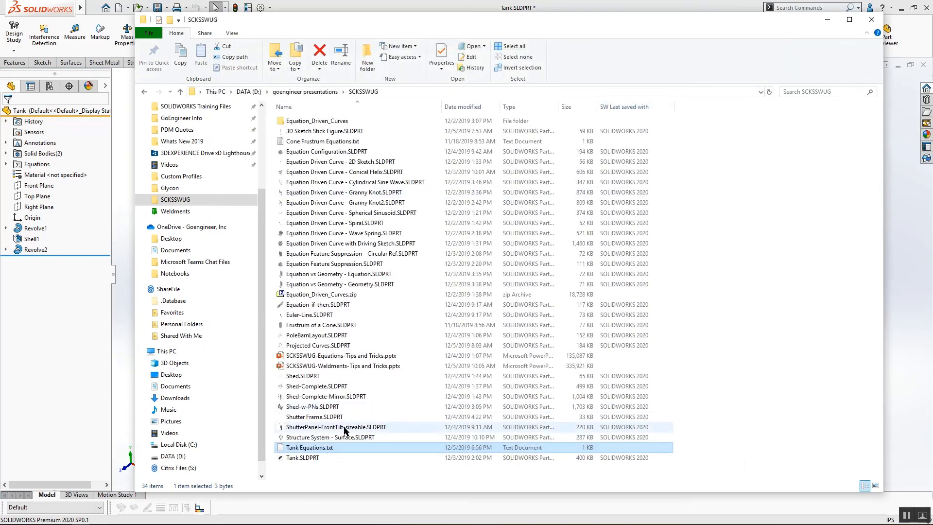
click(872, 19)
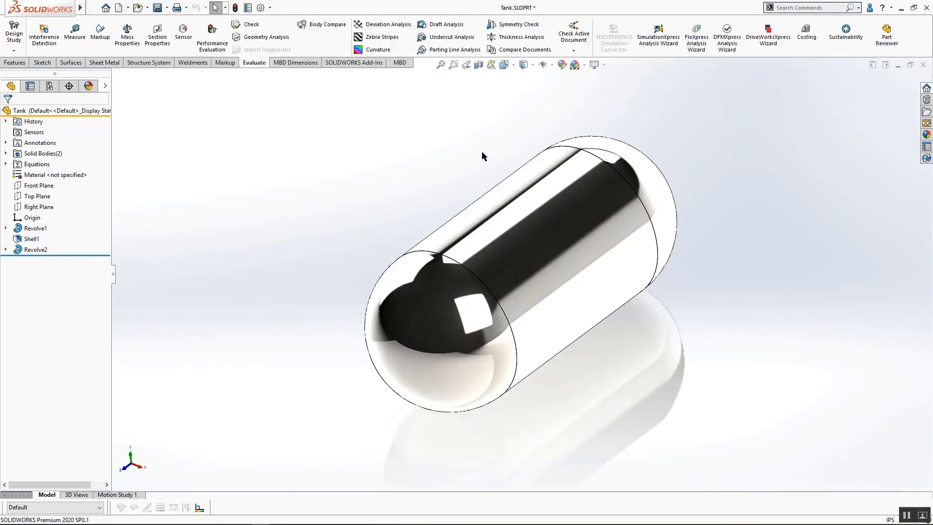
- Check the linked equations in the tank's equations manager, cancel out of it, and close the Tank part
right_click(37, 165)
click(60, 176)
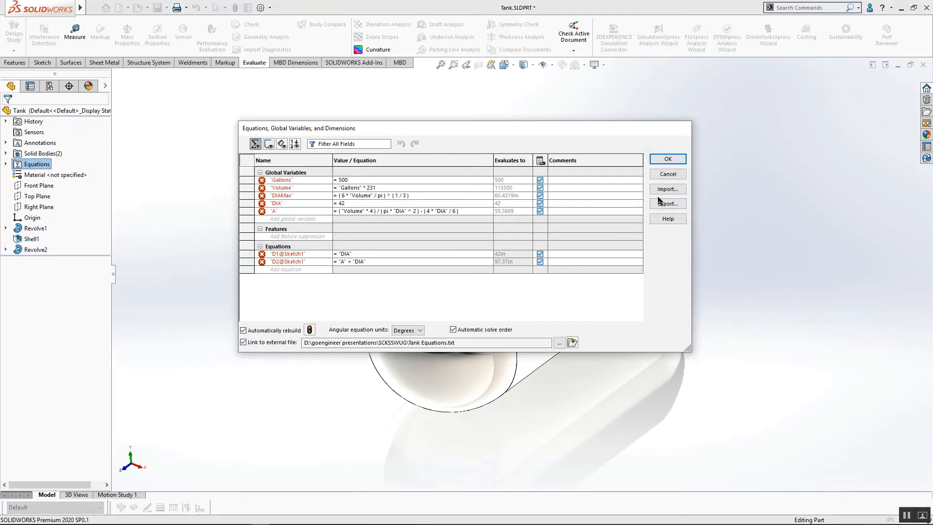
click(670, 174)
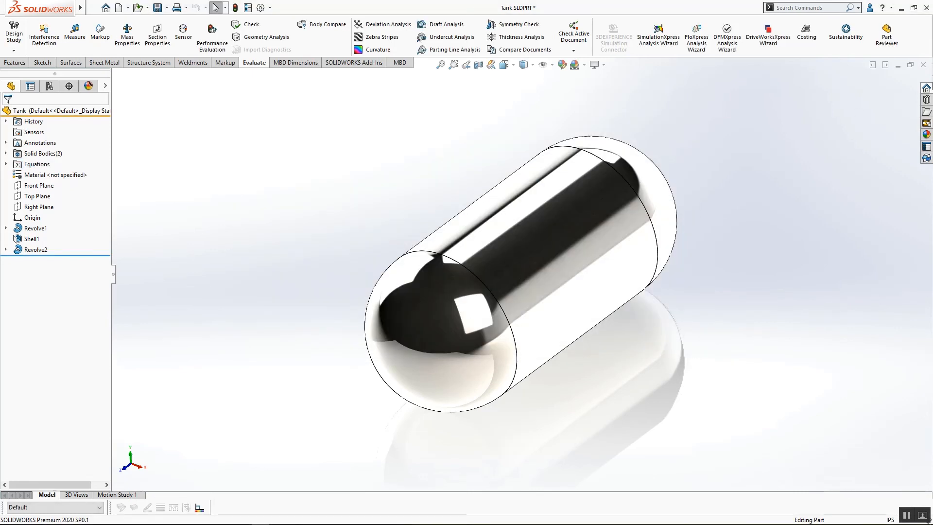
click(923, 65)
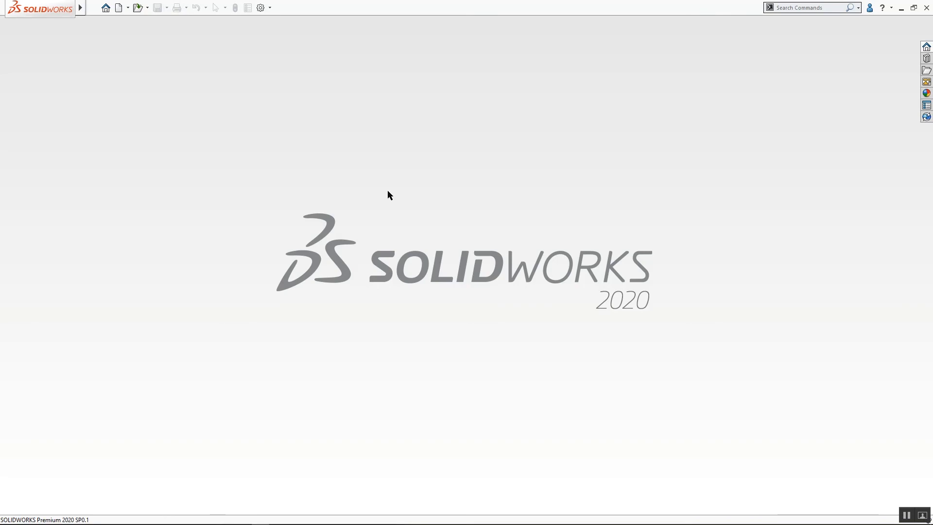
key(r)
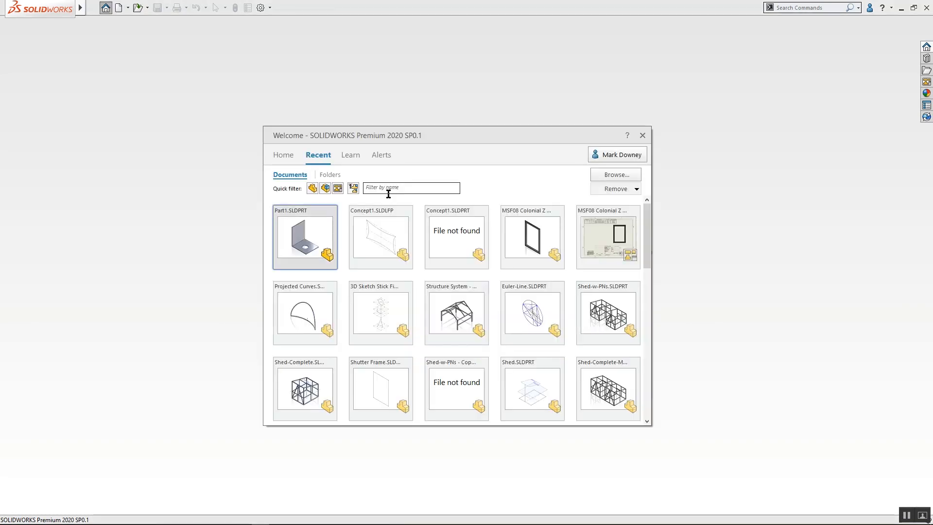
scroll(497, 292, down, 4)
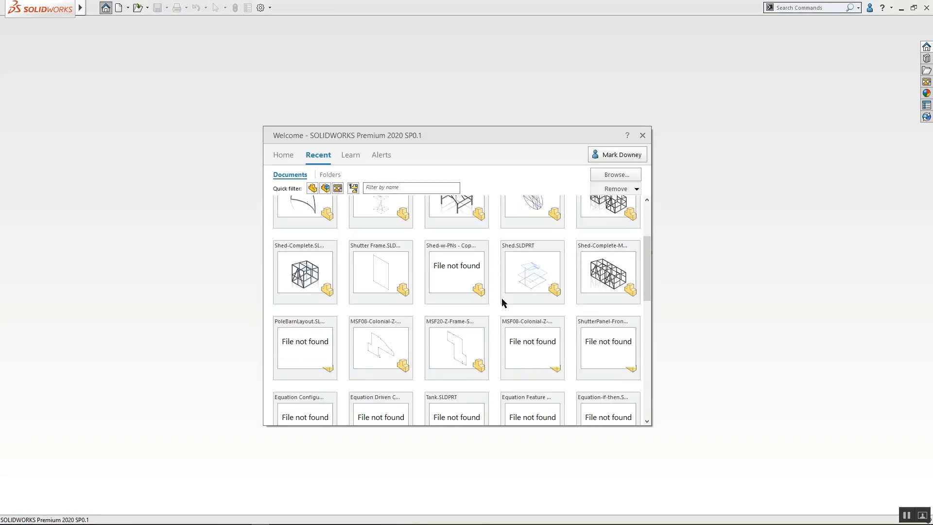
click(643, 135)
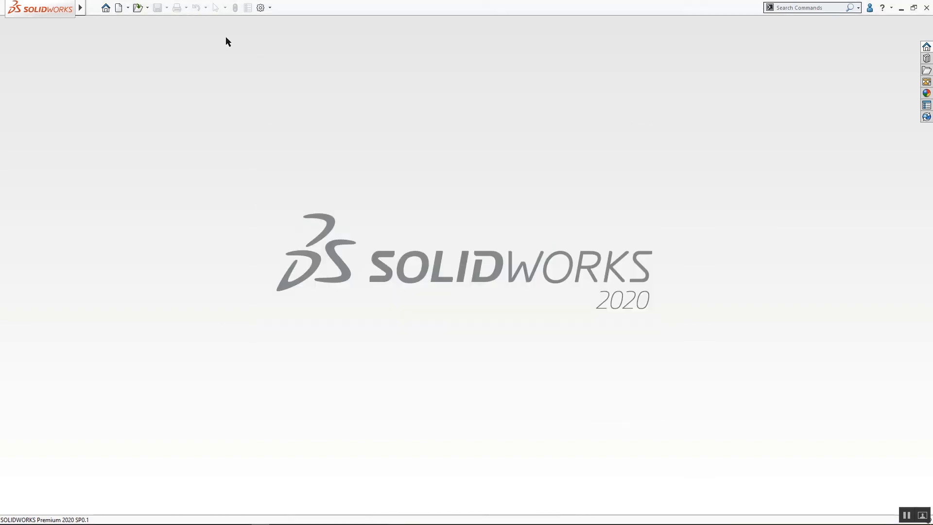
click(138, 7)
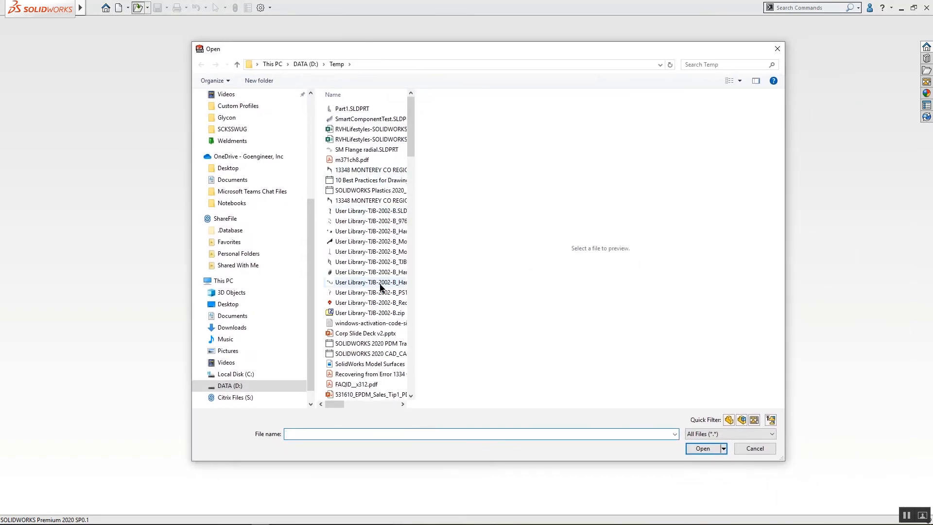
click(778, 49)
- Switch to the PowerPoint slide on exporting equations, reopen the Tank part from it, and open the part's equations manager
key(alt+Tab)
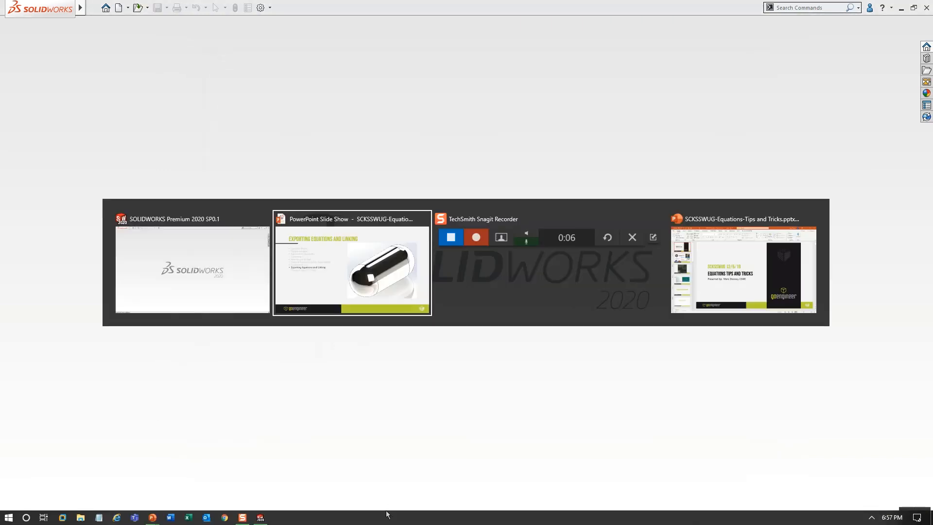
key(alt+Tab)
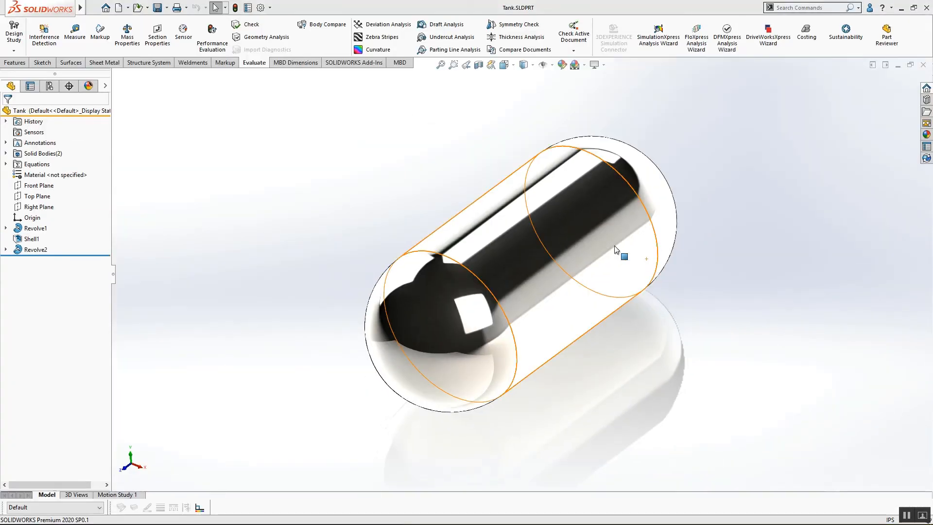
right_click(41, 166)
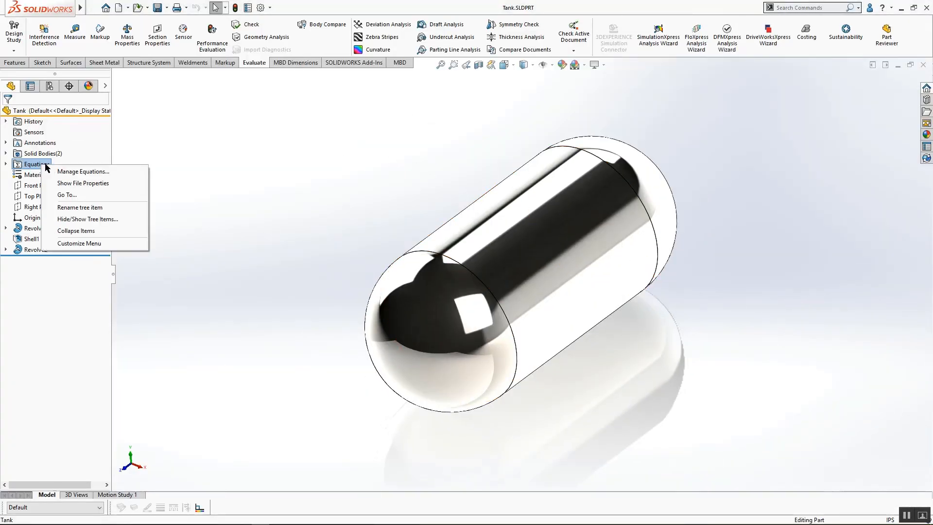
click(68, 171)
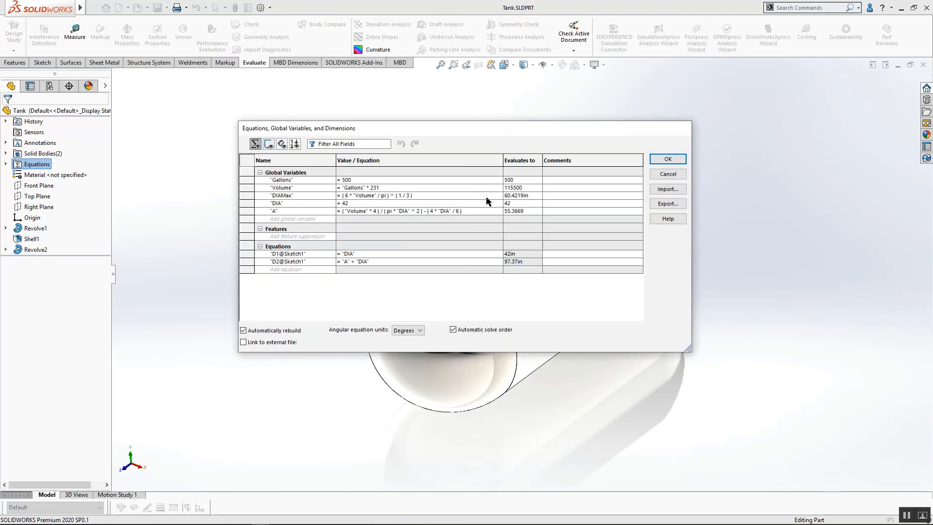
- Export all tank equations to the existing Tank Equations.txt, replacing the file and keeping Link to file enabled, and accept the equations manager
click(672, 204)
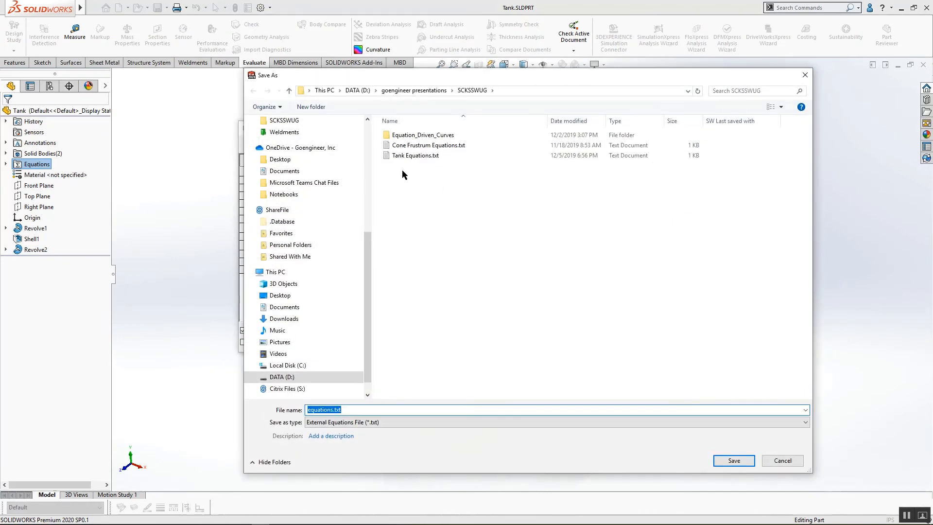
click(390, 156)
click(729, 461)
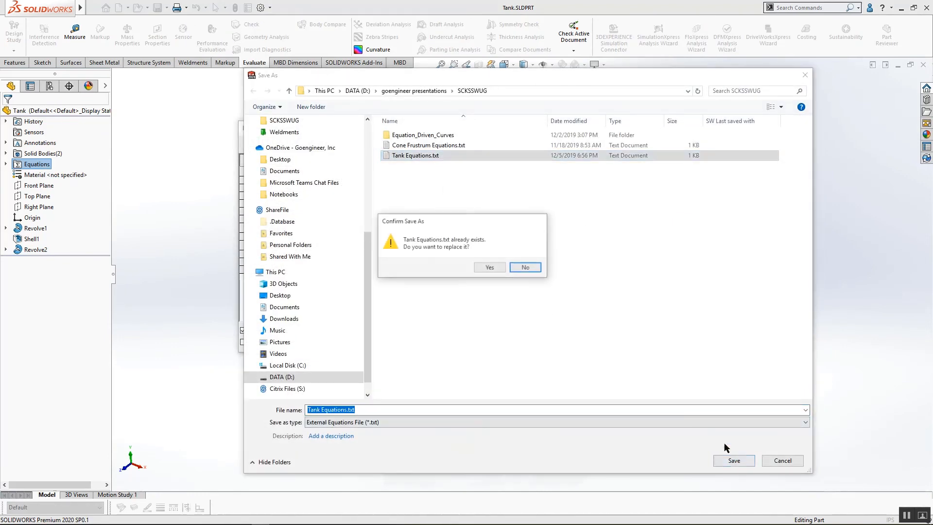
click(490, 267)
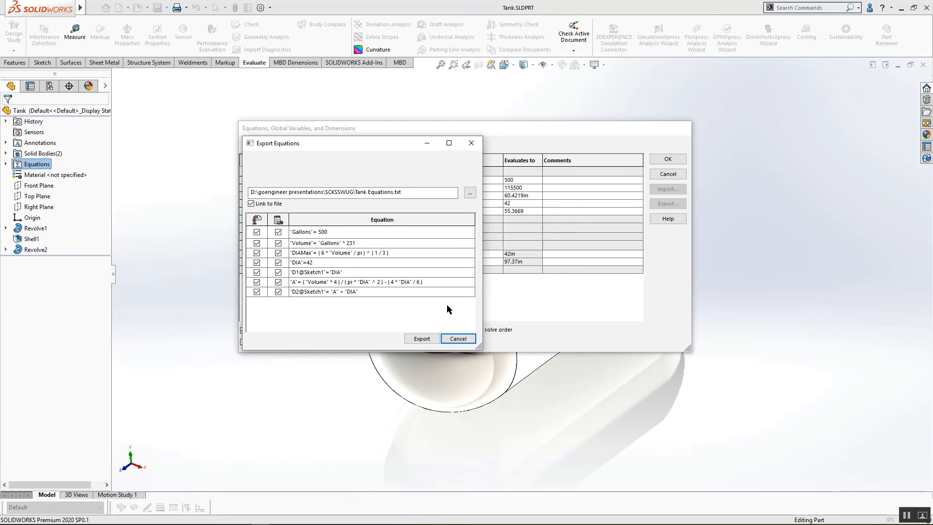
click(421, 339)
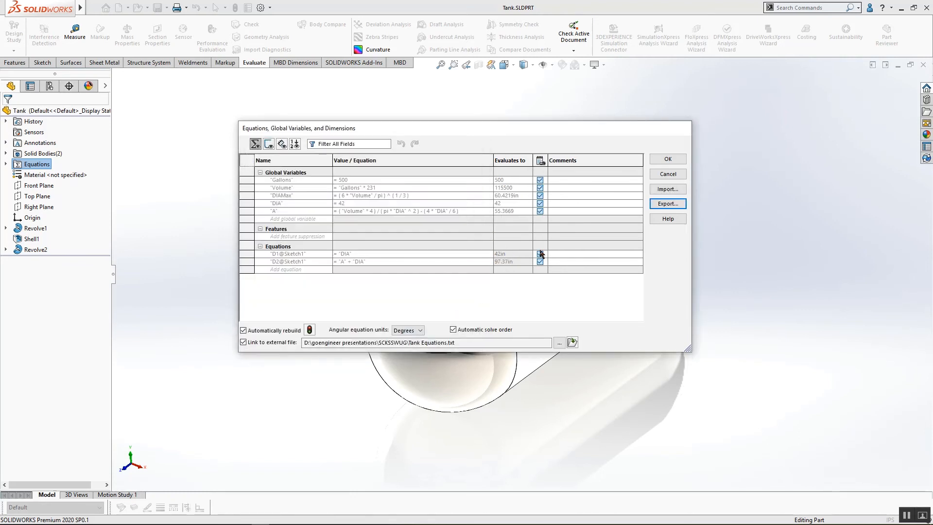
click(666, 159)
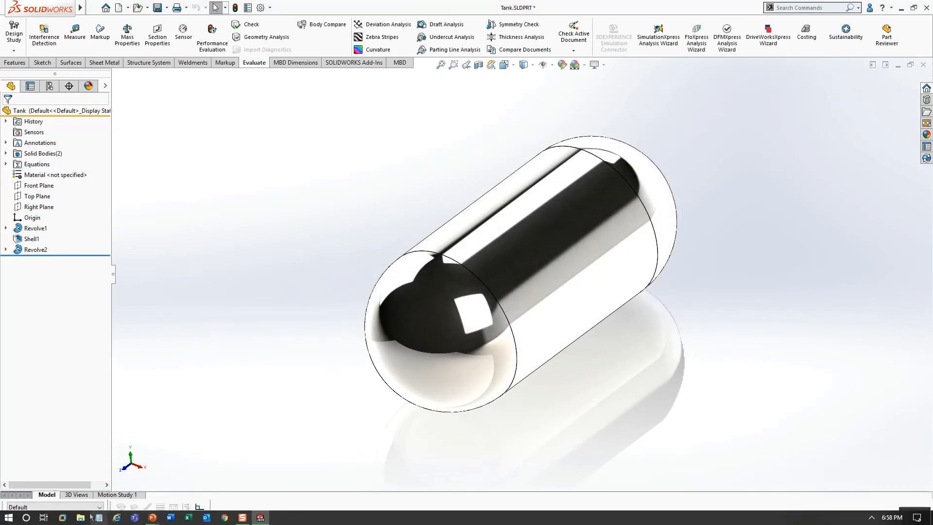
- Switch to File Explorer, go to the SCKSSWUG folder, list the newest files first, and open Tank Equations.txt
key(super+e)
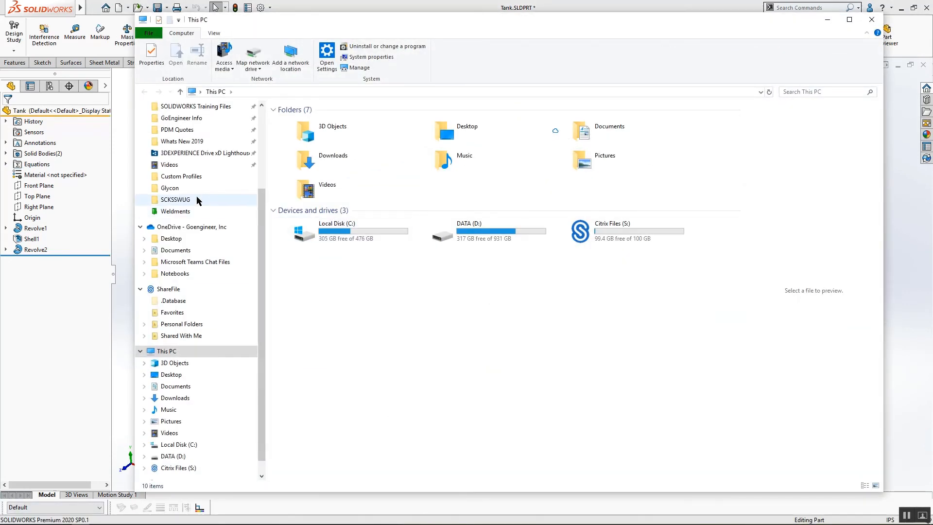
click(175, 199)
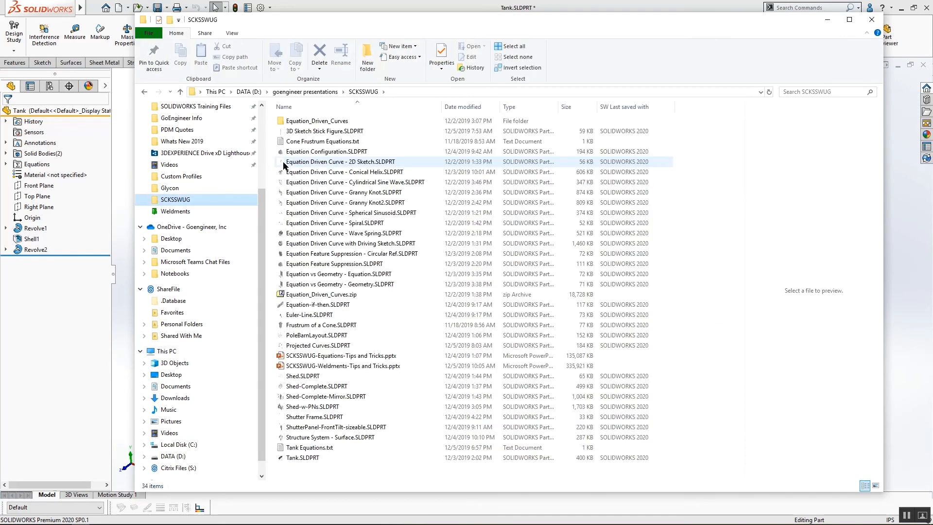
click(455, 107)
double_click(317, 122)
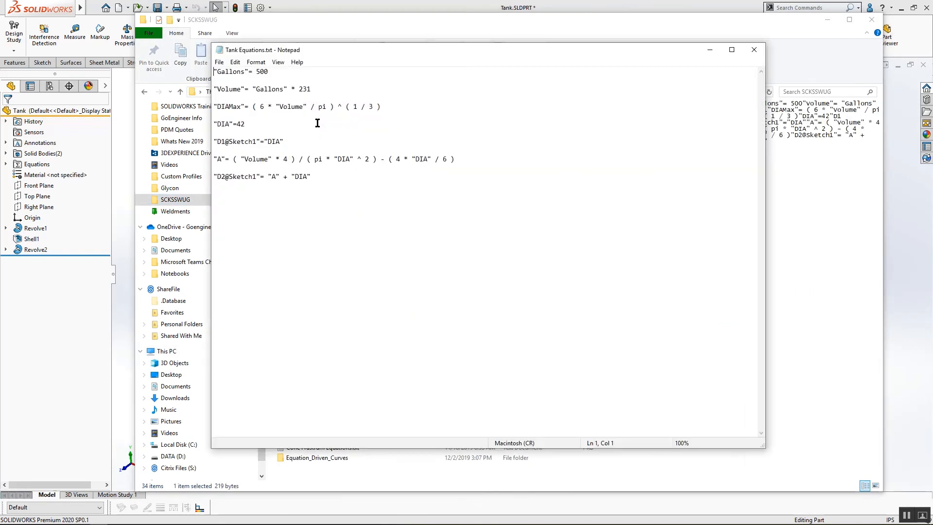
- Set "Gallons" to 5000 in the tank equations text file, save it, and close both the file and the folder window
click(267, 73)
click(219, 63)
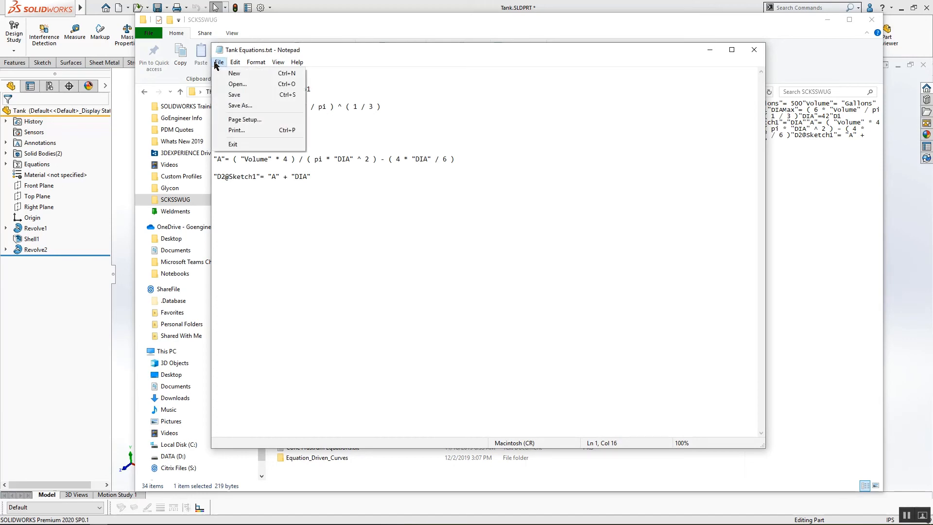
click(253, 95)
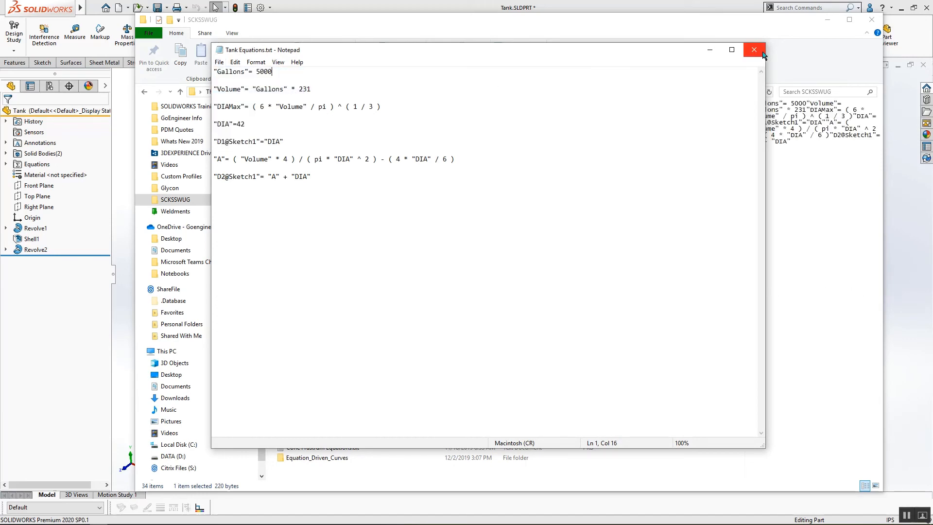
click(750, 49)
click(659, 9)
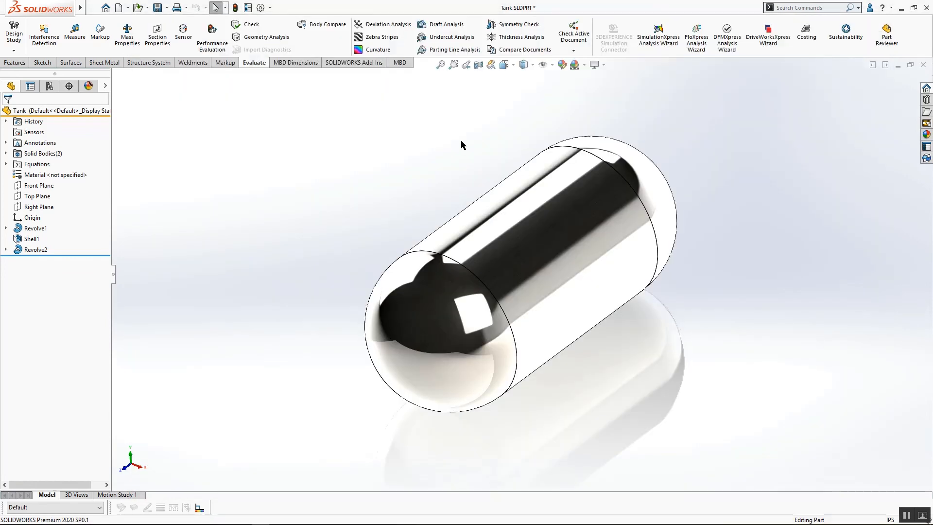
- Rebuild the tank from the linked text file, view the whole model, and close the Tank part
click(236, 7)
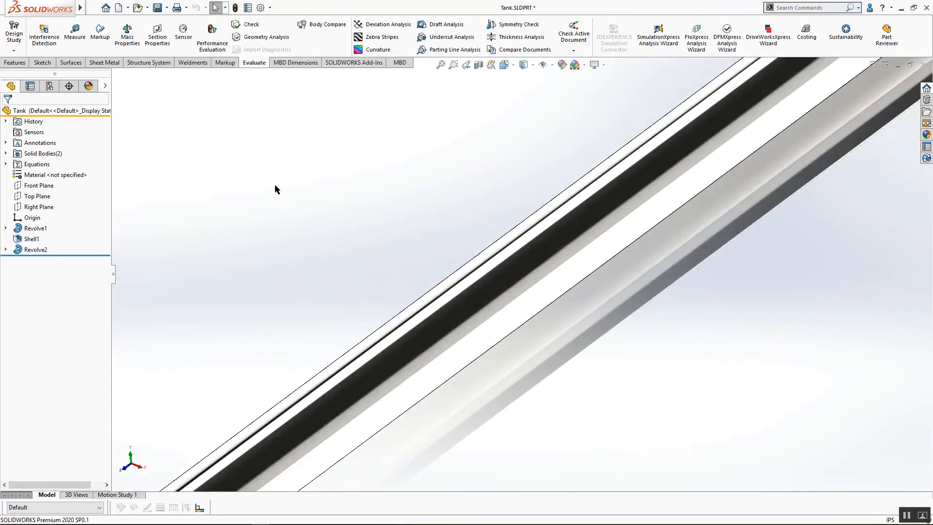
key(f)
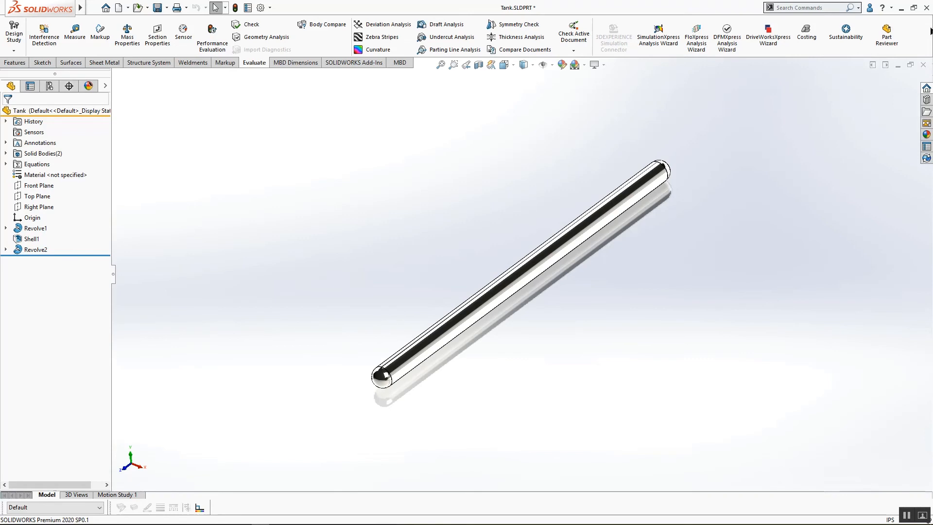
click(923, 65)
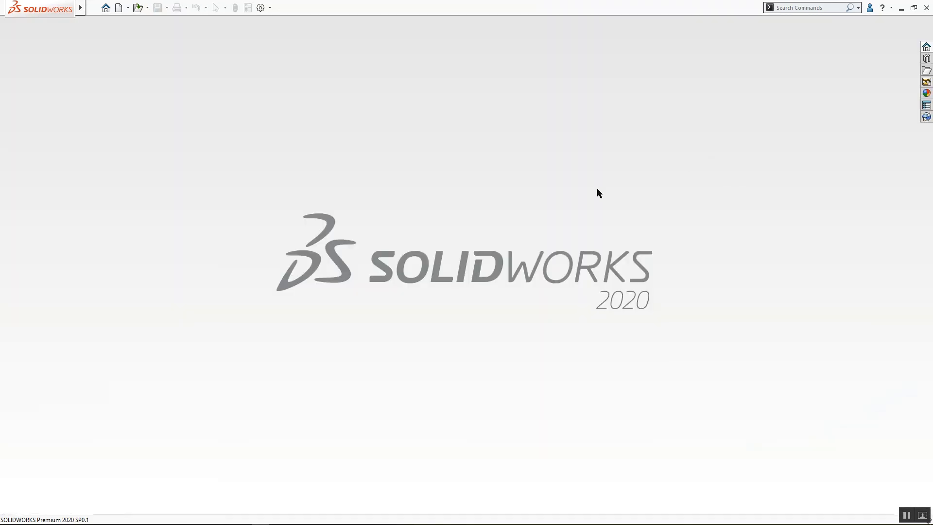
- Switch to the PowerPoint slide show, advance to the Equation Driven Curves slide, and open the Granny Knot part from its picture
key(alt+Tab)
key(alt+Tab)
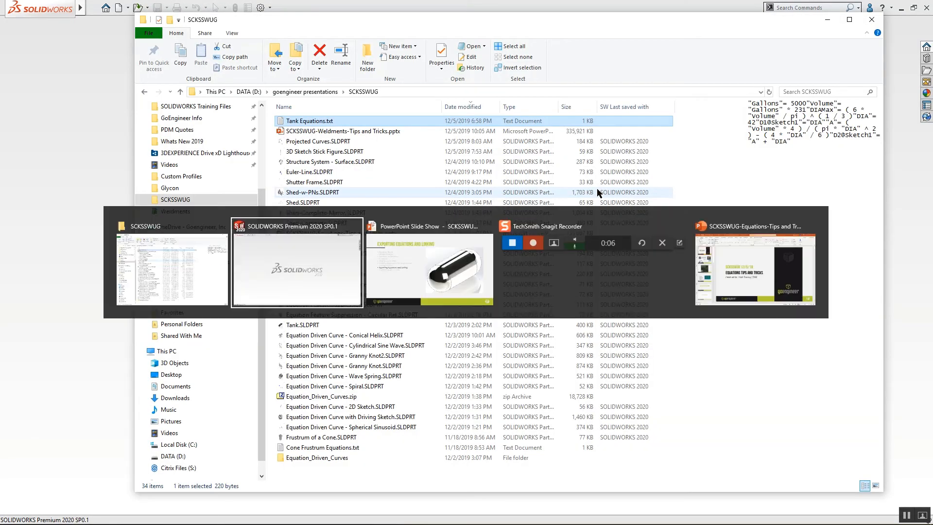
key(alt+Tab)
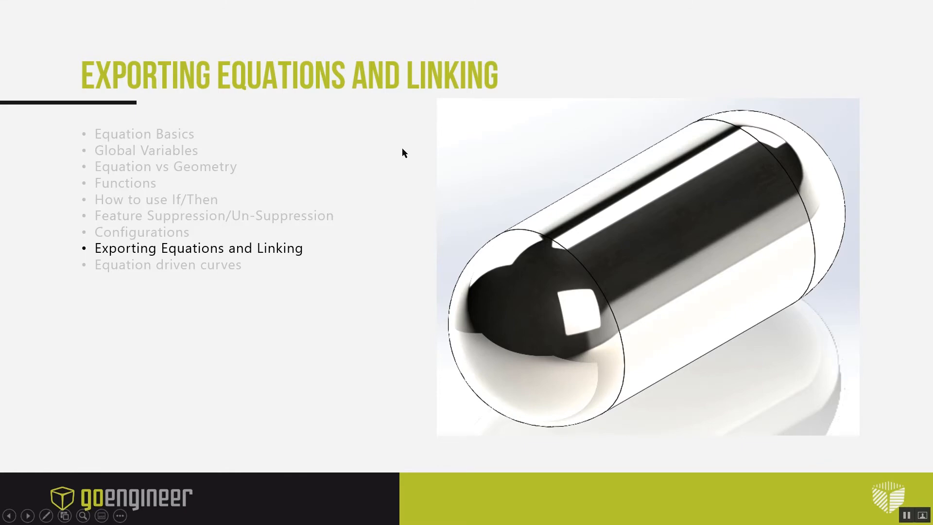
click(403, 149)
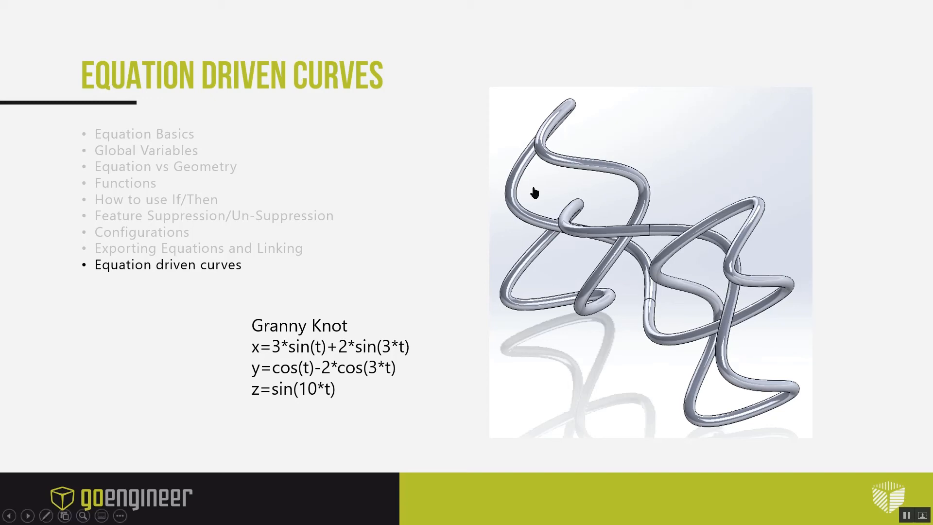
click(592, 189)
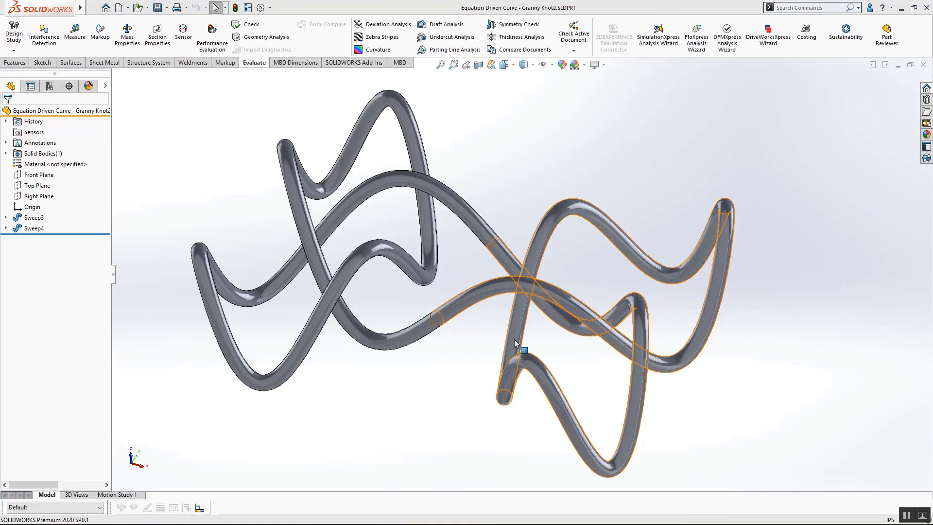
- Expand Sweep3 and Sweep4 to show their 3D sketches, and roll the model back to just before Sweep4
middle_drag(559, 291, 573, 340)
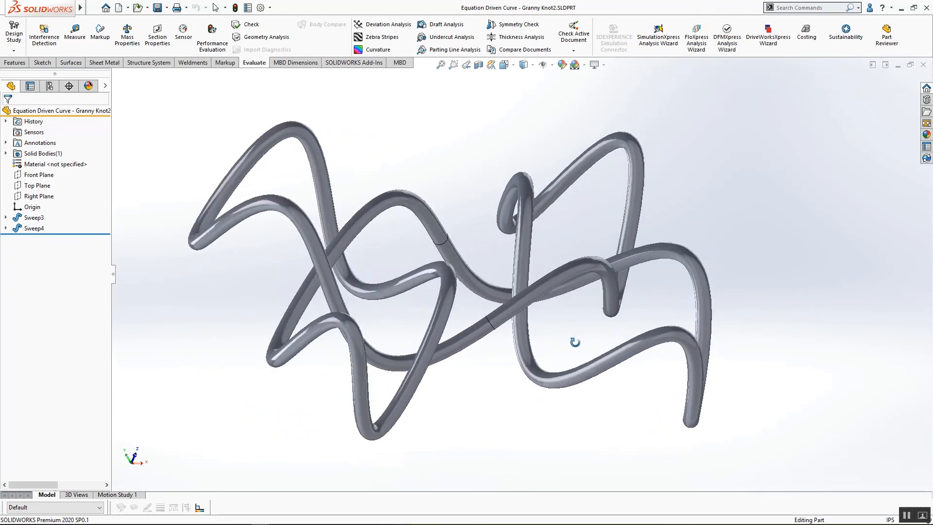
click(6, 218)
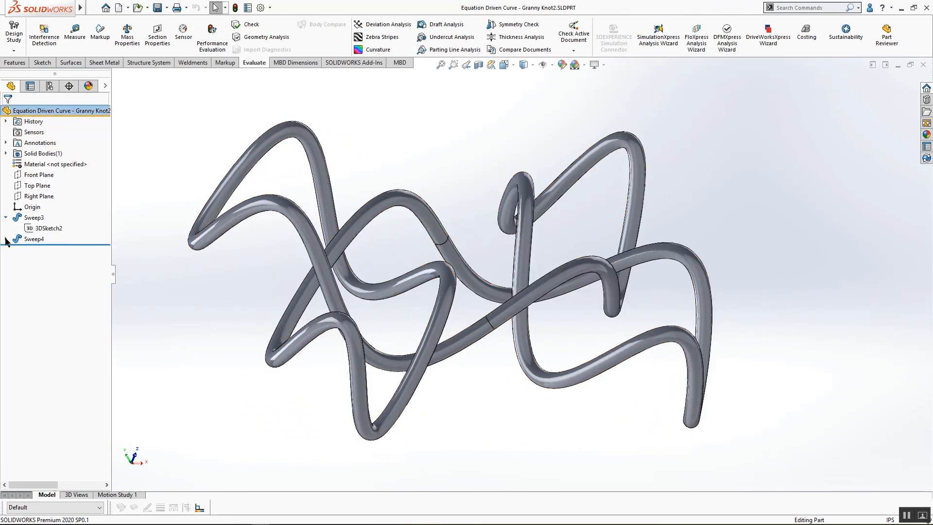
click(6, 239)
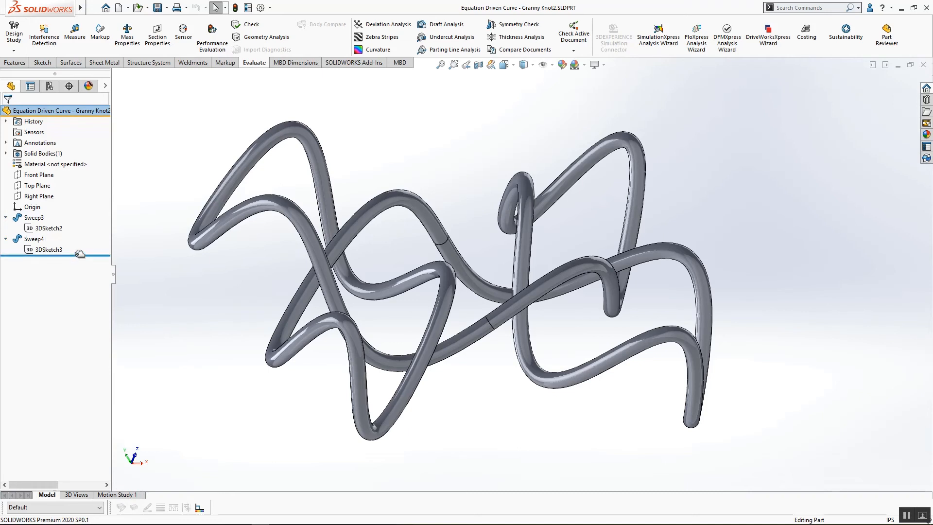
drag(80, 255, 79, 235)
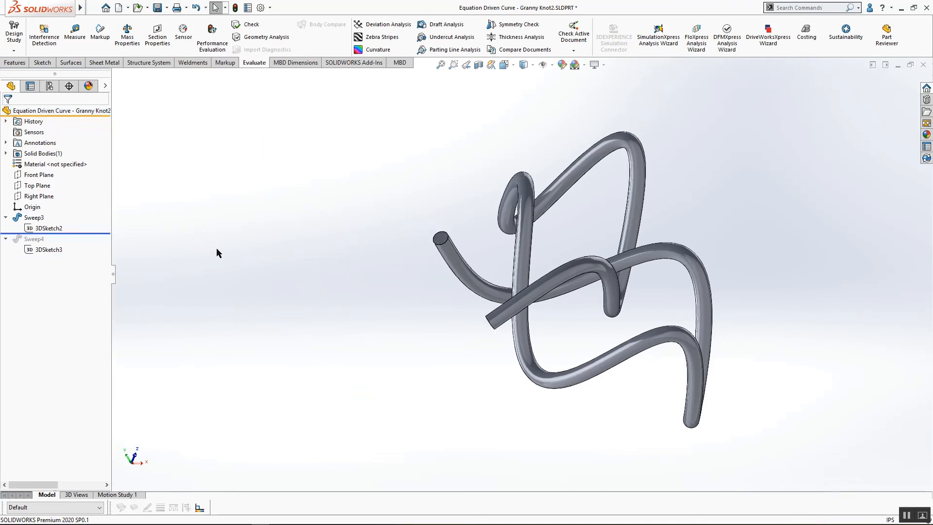
middle_drag(217, 249, 269, 263)
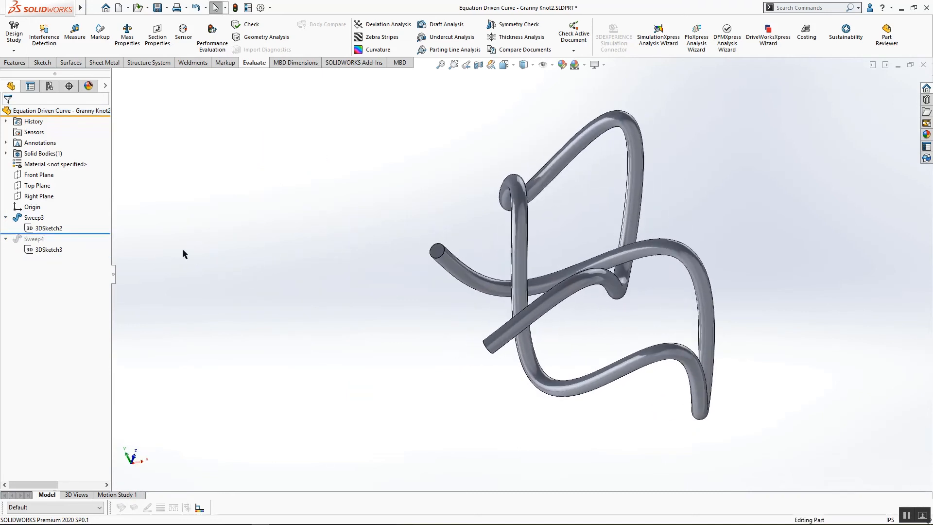
- Open 3DSketch2 under Sweep3, examine the parametric equations and t range of its equation driven curve, and exit the sketch
click(34, 229)
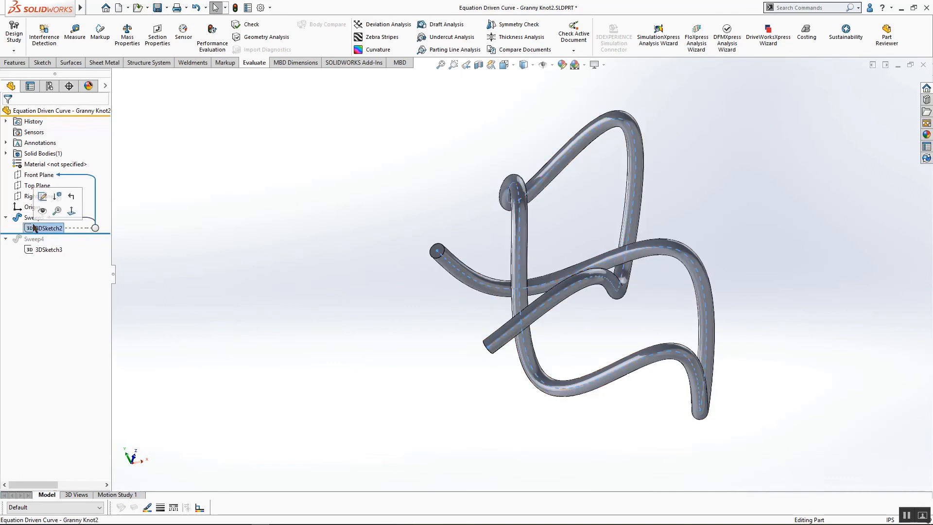
click(39, 194)
mouse_move(243, 210)
middle_down()
mouse_move(277, 183)
mouse_move(243, 214)
mouse_move(272, 229)
middle_up()
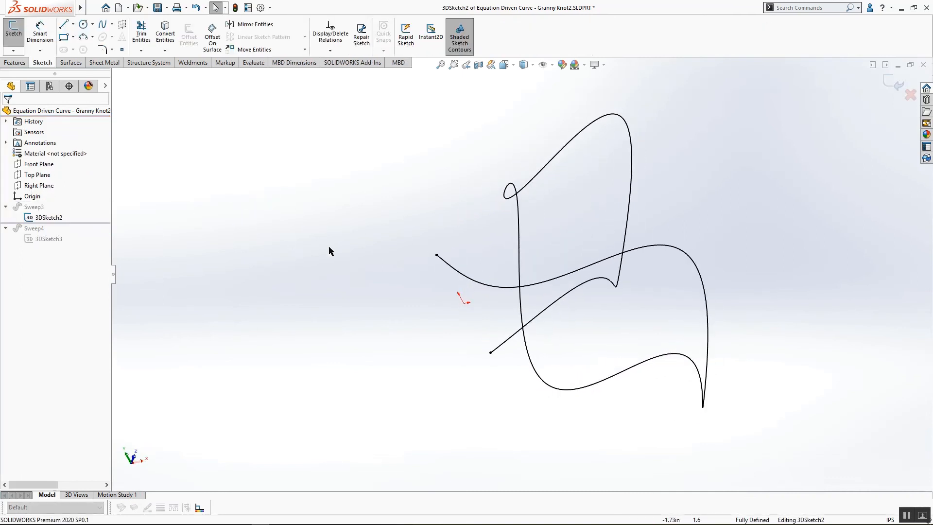
click(447, 265)
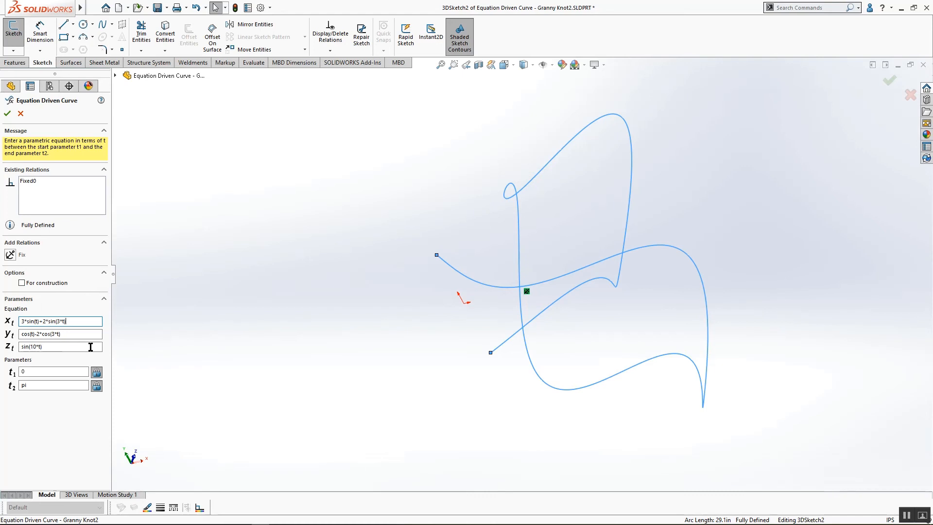
click(7, 113)
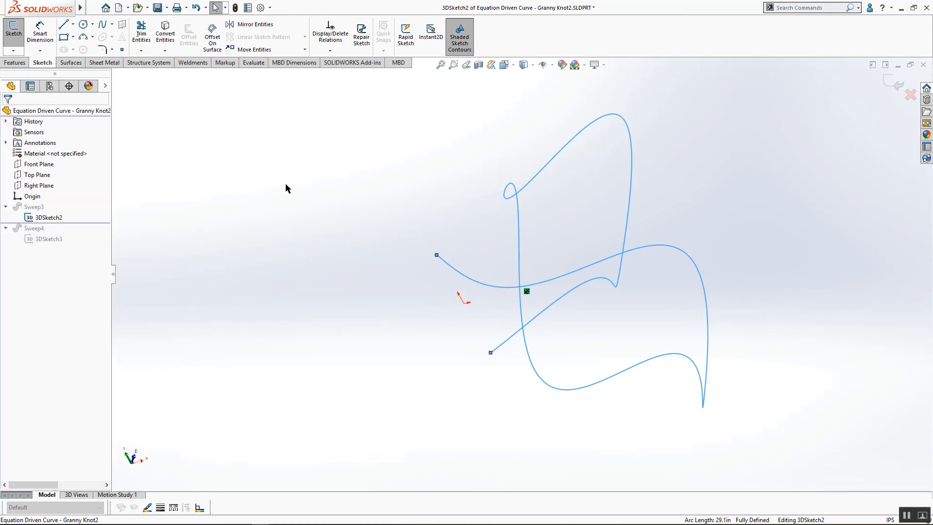
click(893, 85)
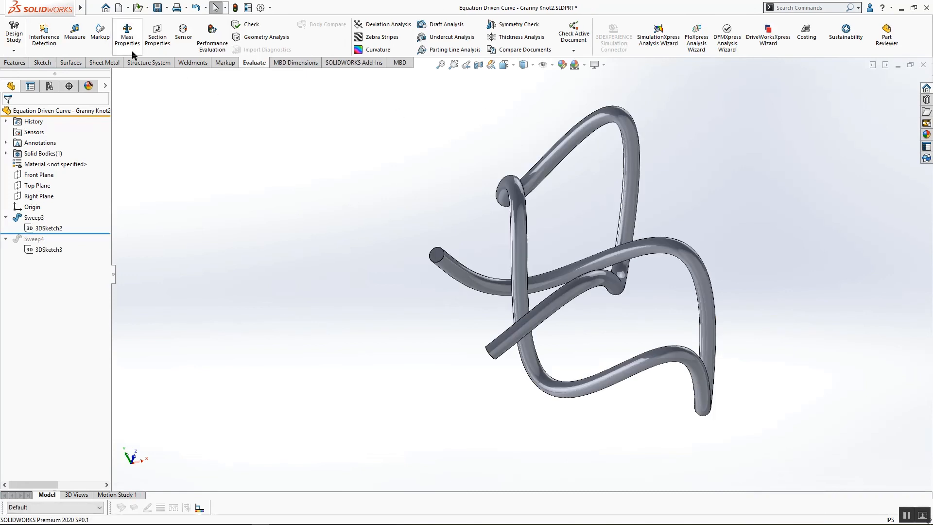
- Create a new part from the Part template and start a sketch on the Front Plane
click(118, 8)
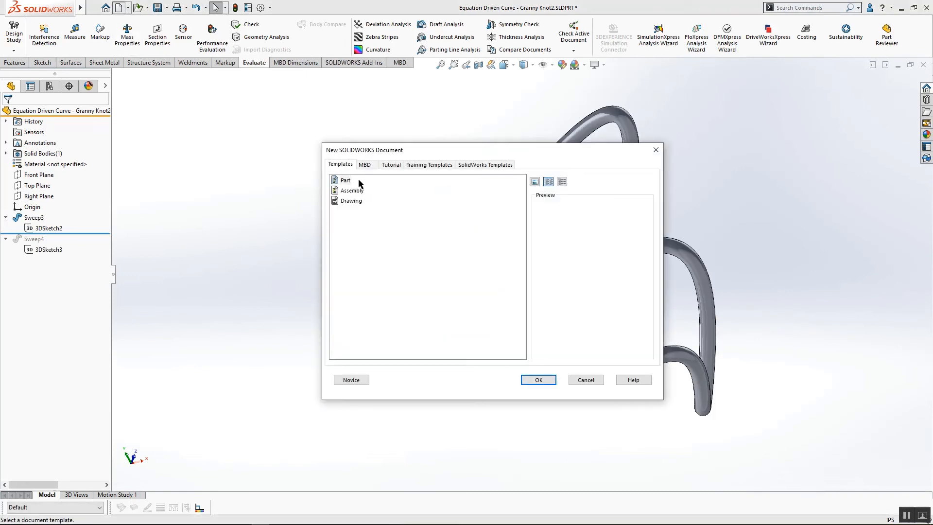
double_click(358, 180)
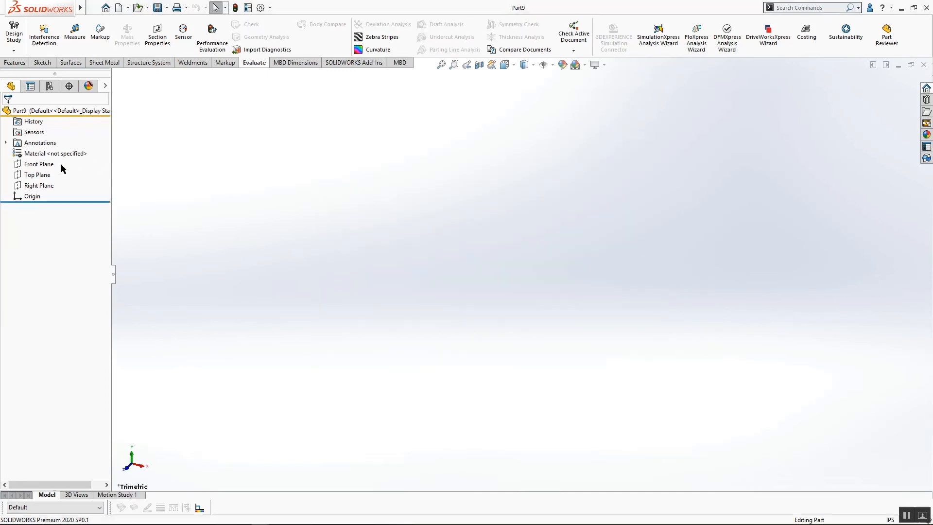
click(60, 165)
click(62, 151)
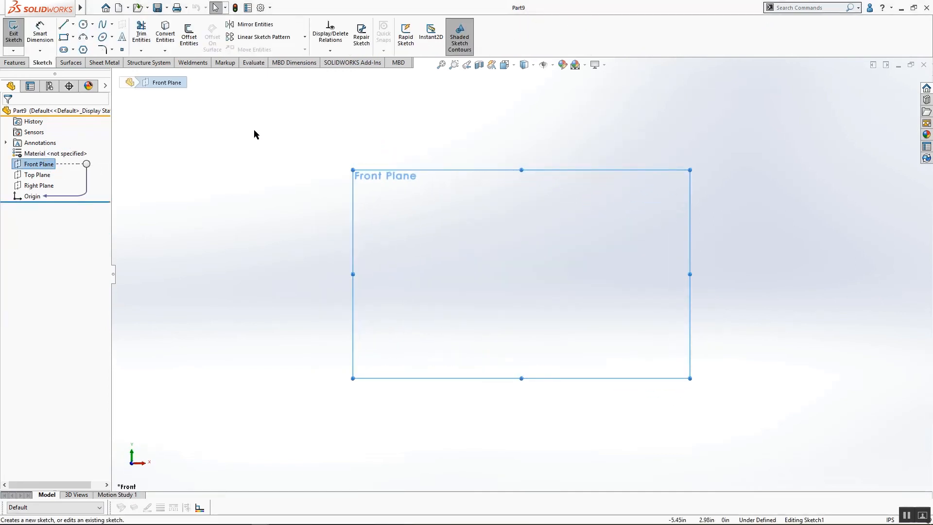
- Start an Equation Driven Curve, examine the Explicit equation and range inputs, and switch to Parametric to examine its inputs
click(112, 25)
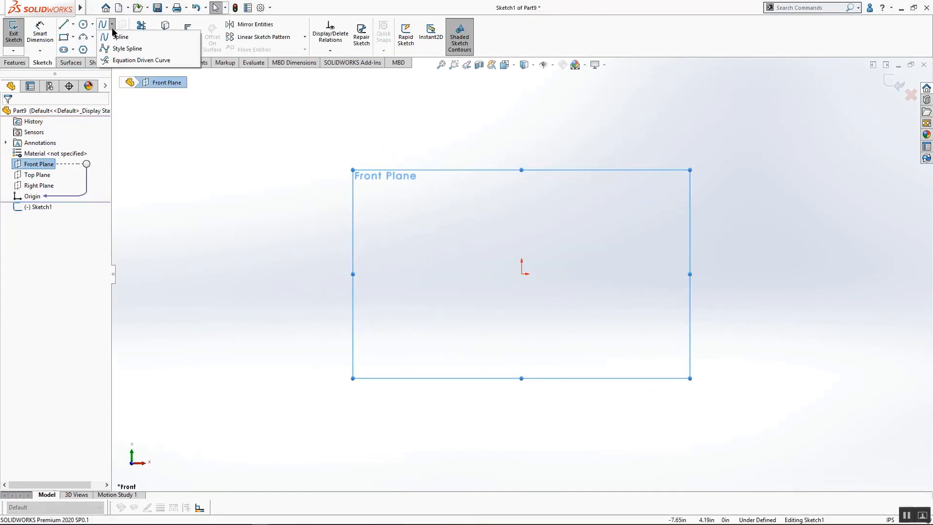
click(119, 62)
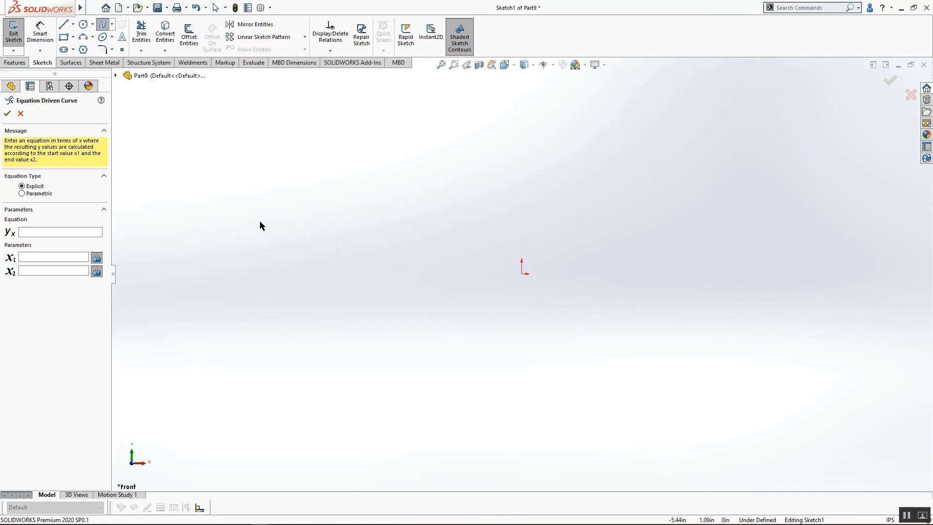
click(30, 232)
click(40, 267)
click(44, 194)
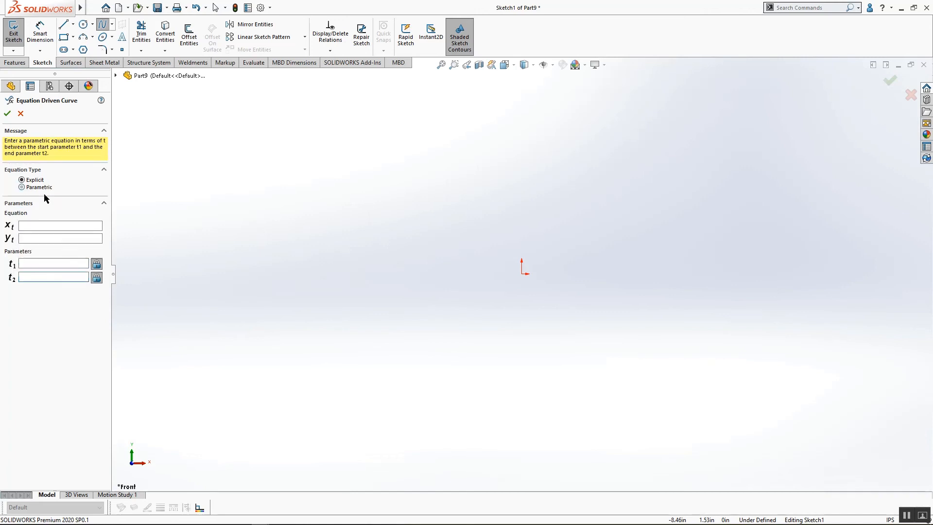
click(36, 224)
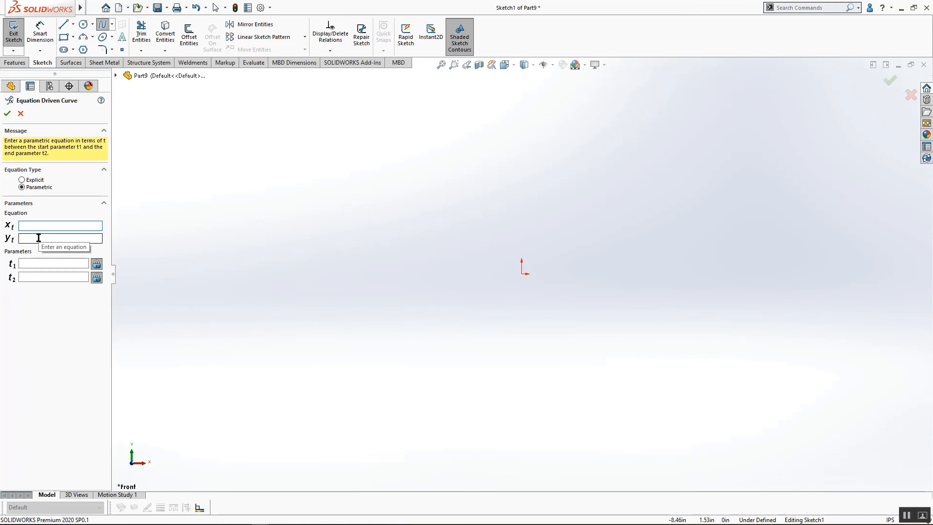
click(32, 277)
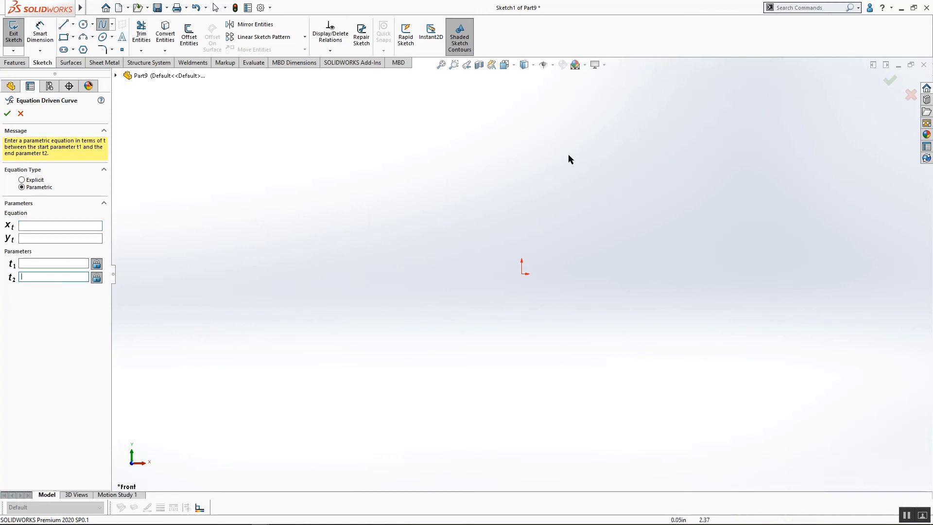
- Cancel closing the new part without saving, and exit the Front Plane sketch with its changes discarded
click(923, 69)
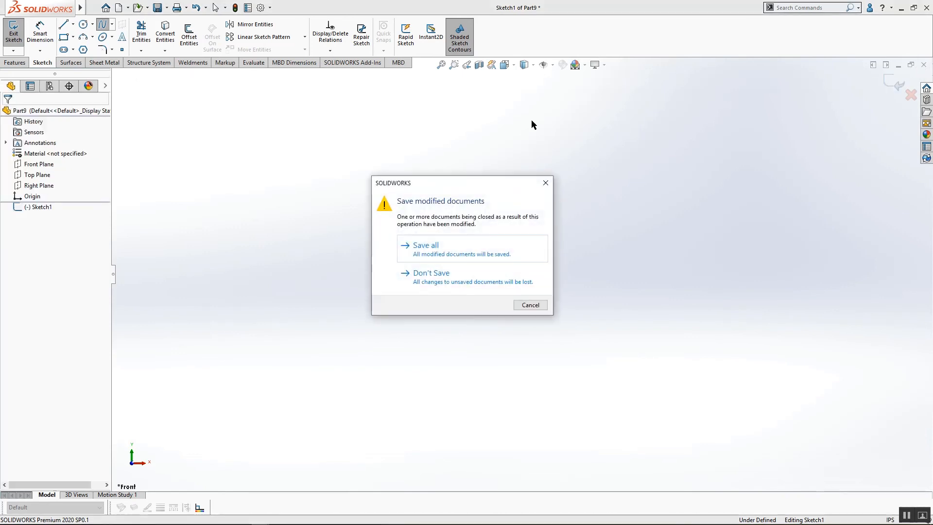
click(516, 305)
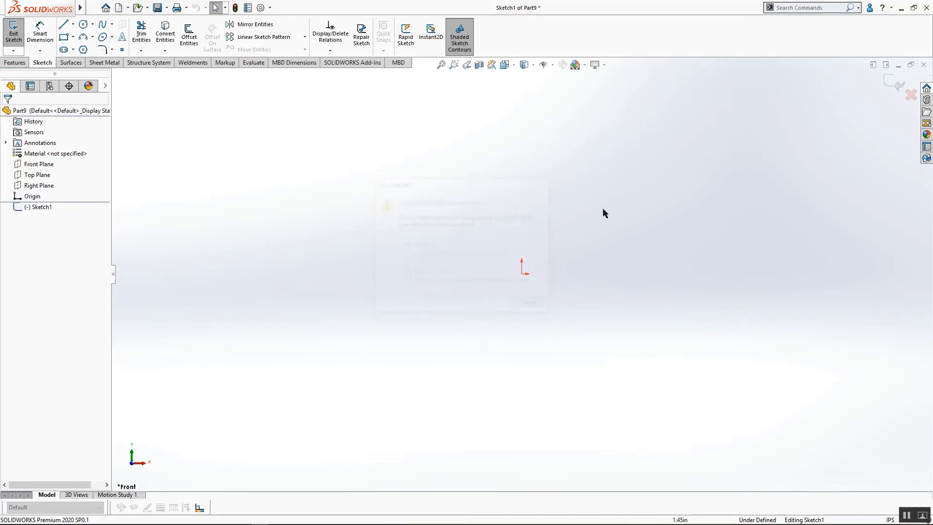
click(911, 94)
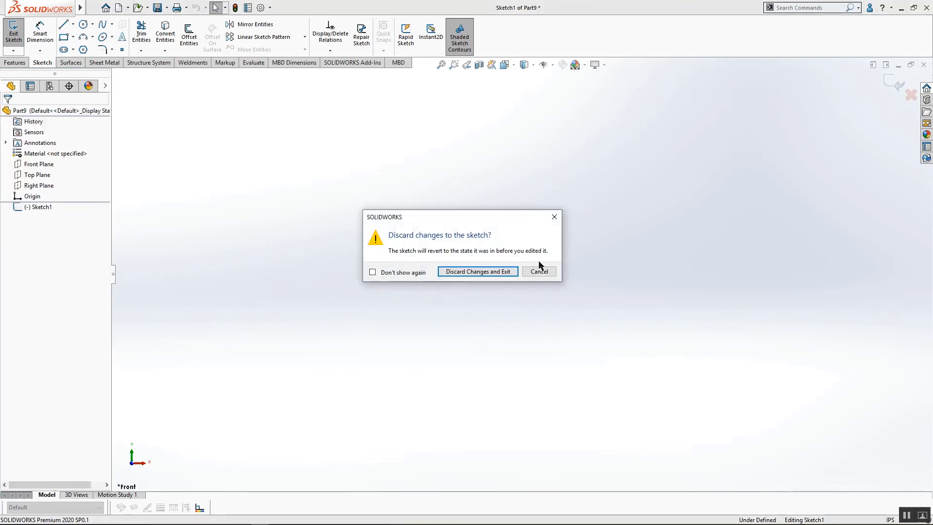
click(484, 271)
click(14, 51)
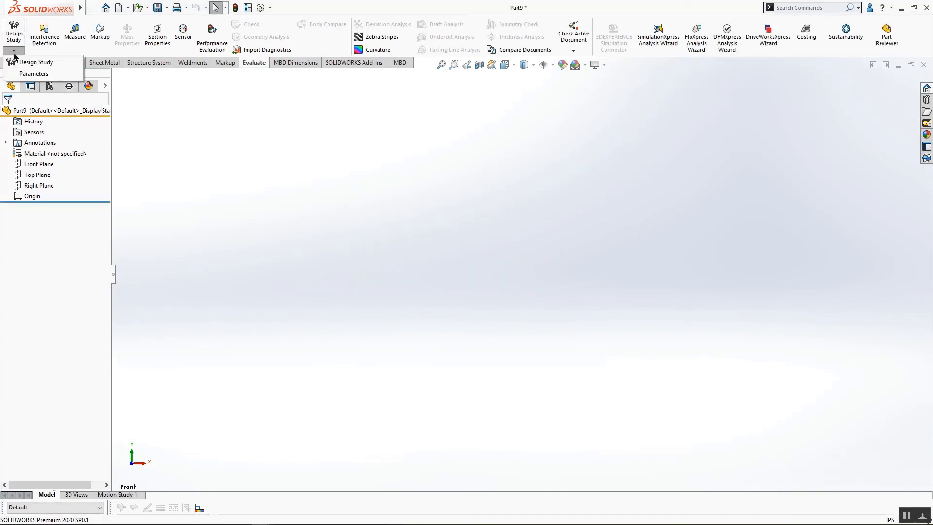
- Start a 3D sketch in the new part and open an Equation Driven Curve to examine its x, y, z and t range inputs
click(143, 106)
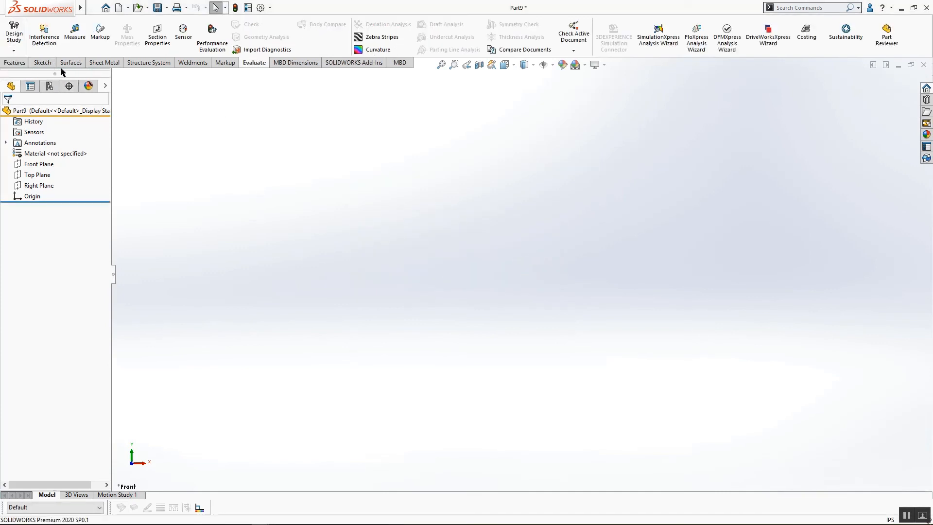
click(43, 63)
click(16, 53)
click(30, 73)
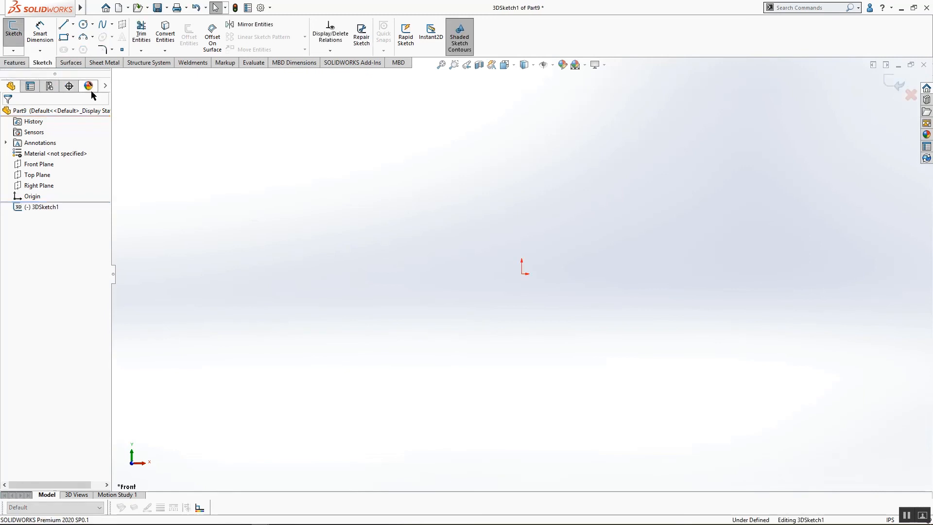
click(111, 24)
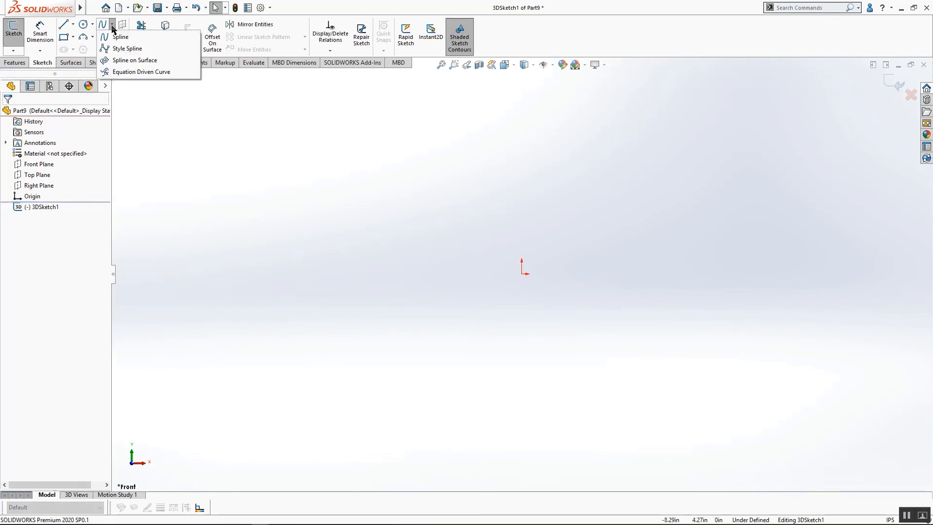
click(122, 72)
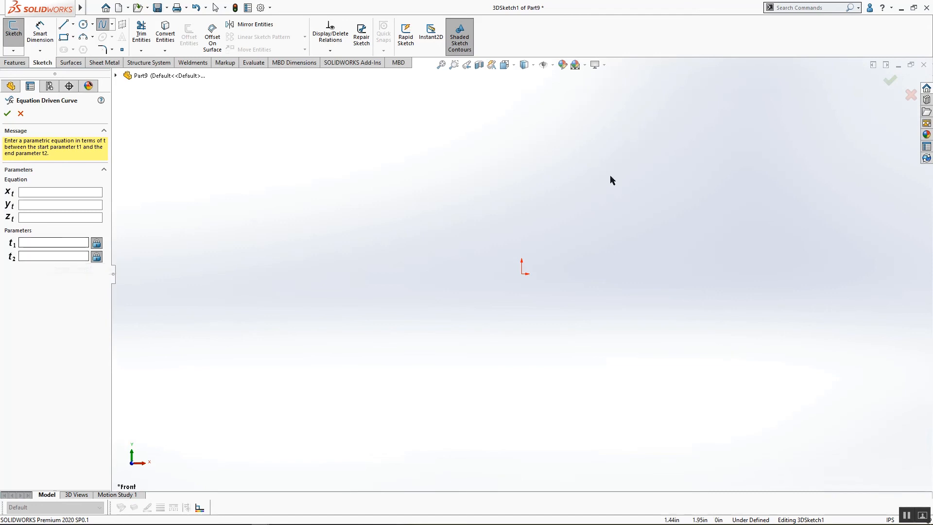
- Cancel the empty equation driven curve and close the new part without saving
click(891, 82)
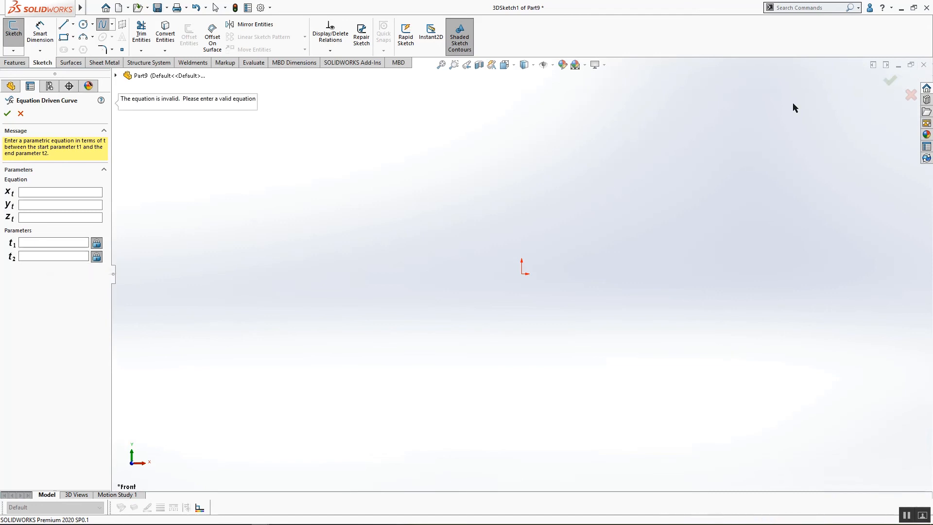
click(911, 95)
click(924, 65)
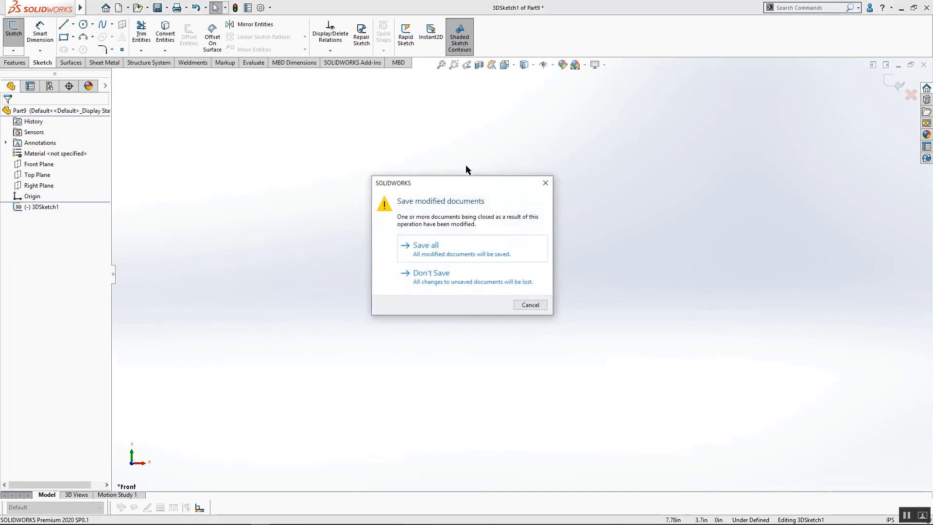
click(428, 273)
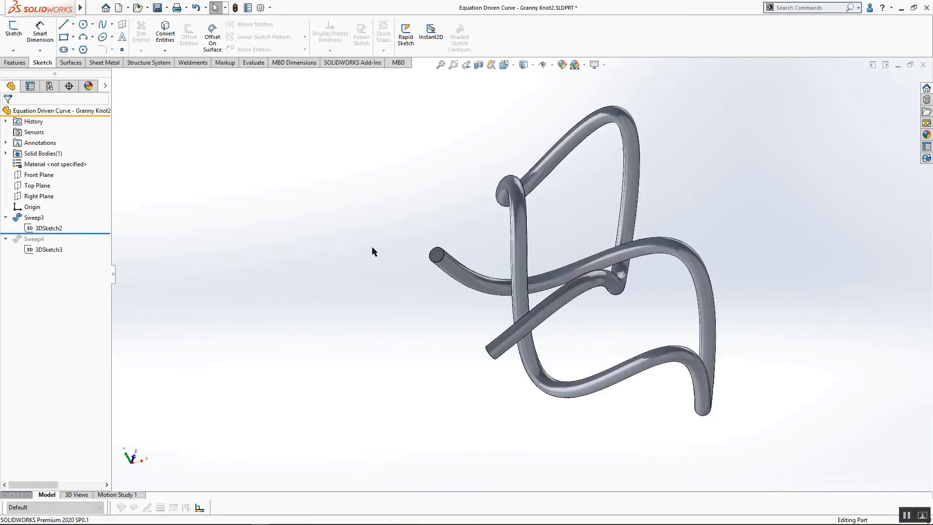
- Edit 3DSketch2 under Sweep3, review the curve's x, y and z equations and t limits, and exit the sketch to inspect the swept knot
click(51, 229)
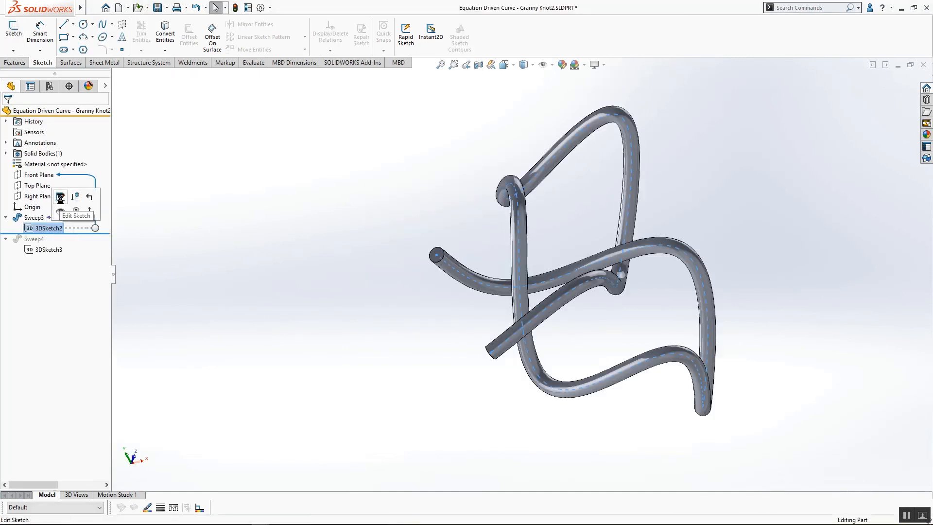
click(61, 196)
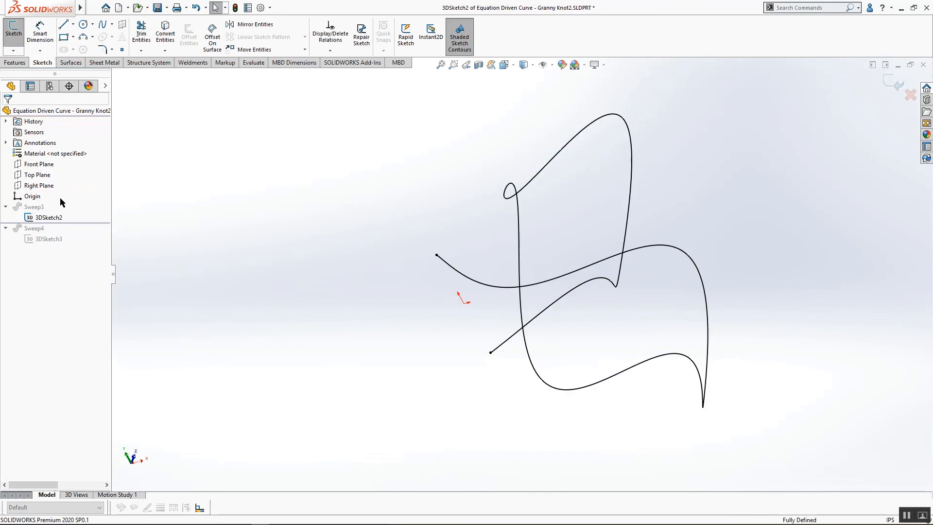
click(462, 276)
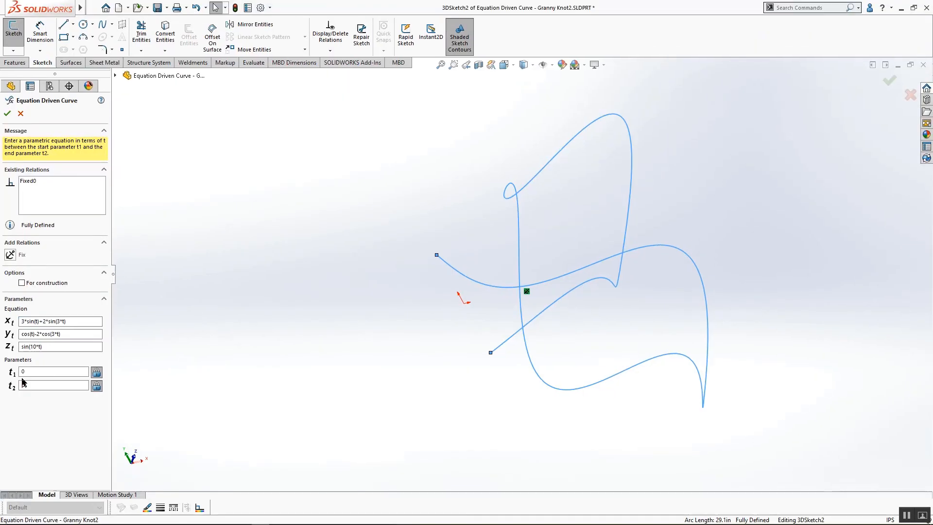
click(211, 248)
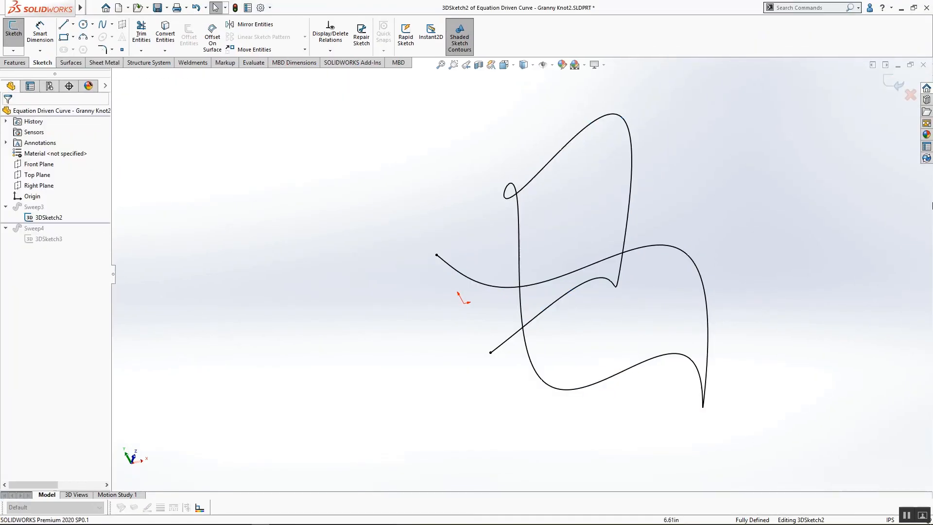
click(890, 83)
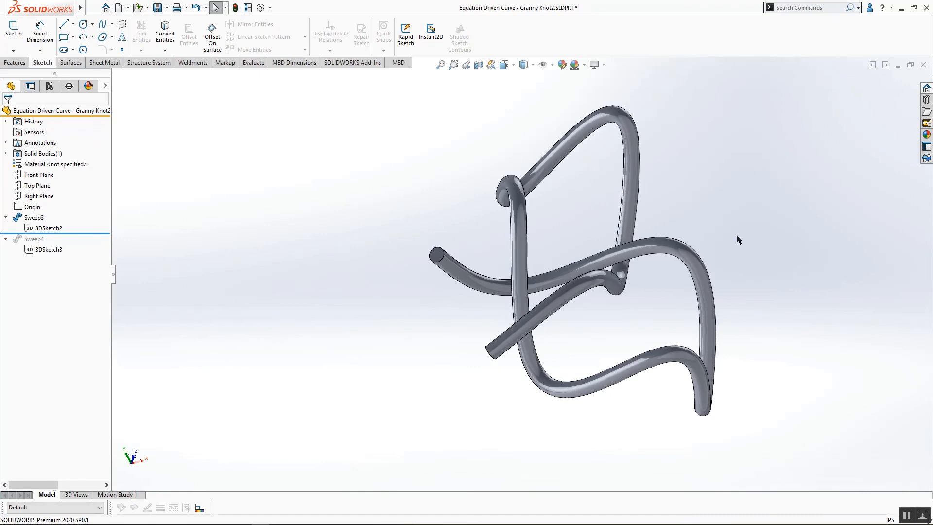
mouse_move(736, 234)
middle_down()
mouse_move(710, 262)
mouse_move(734, 250)
mouse_move(745, 256)
mouse_move(700, 257)
middle_up()
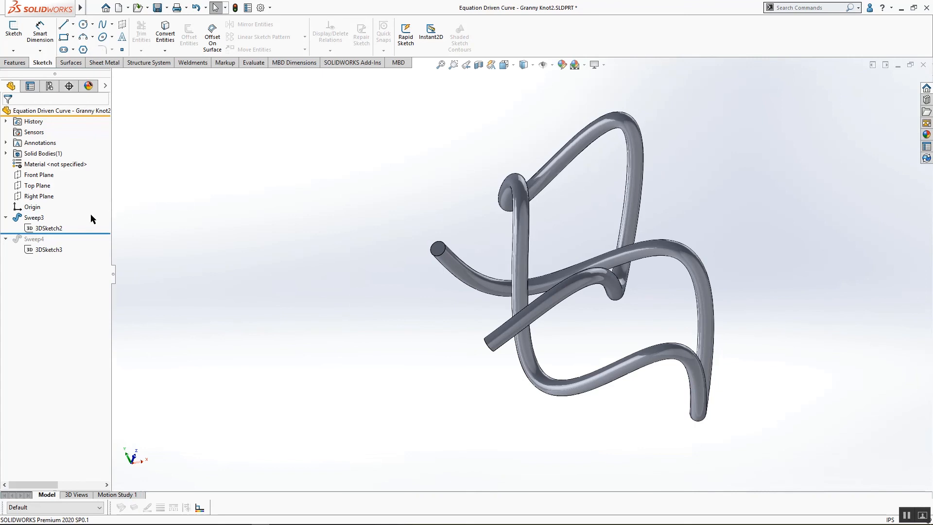
- Change the z equation of the curve in 3DSketch2 to sin(8*t), then exit the sketch to rebuild the sweep
right_click(58, 228)
click(69, 201)
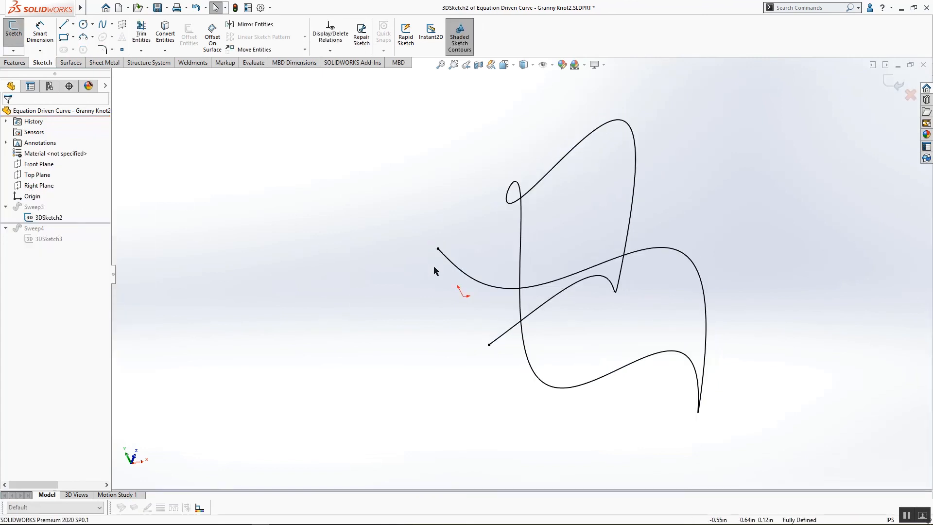
click(444, 256)
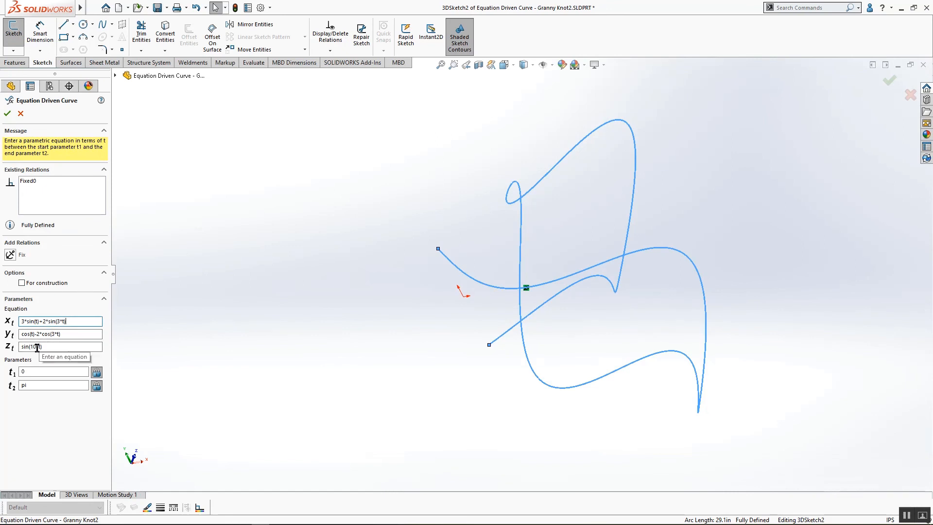
click(43, 347)
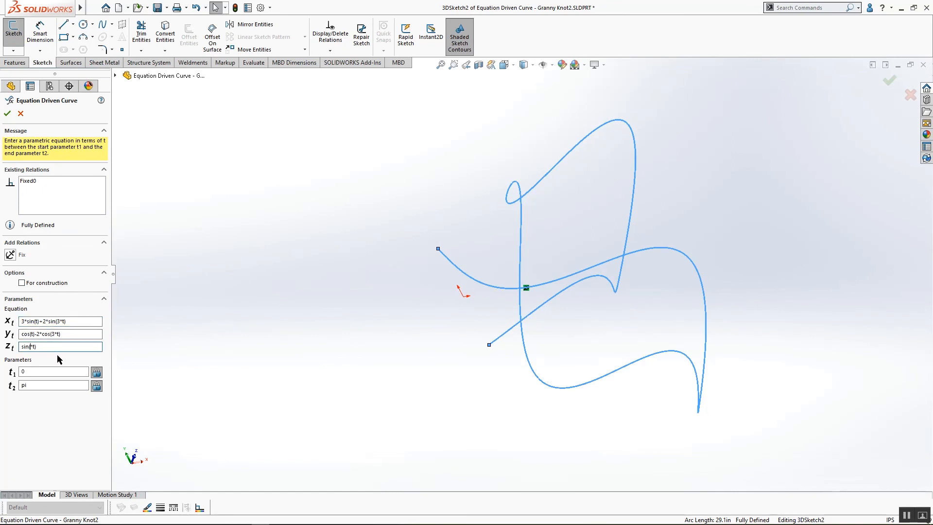
text(8)
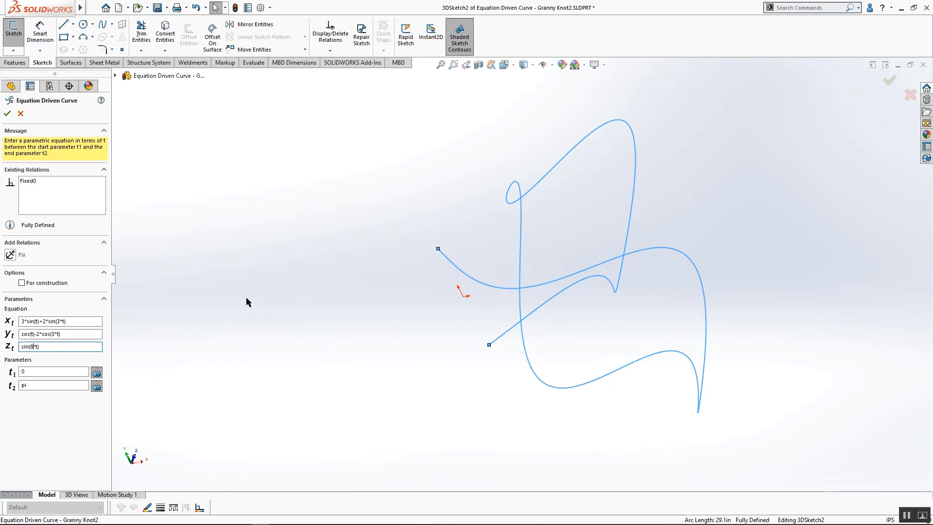
middle_drag(331, 284, 374, 273)
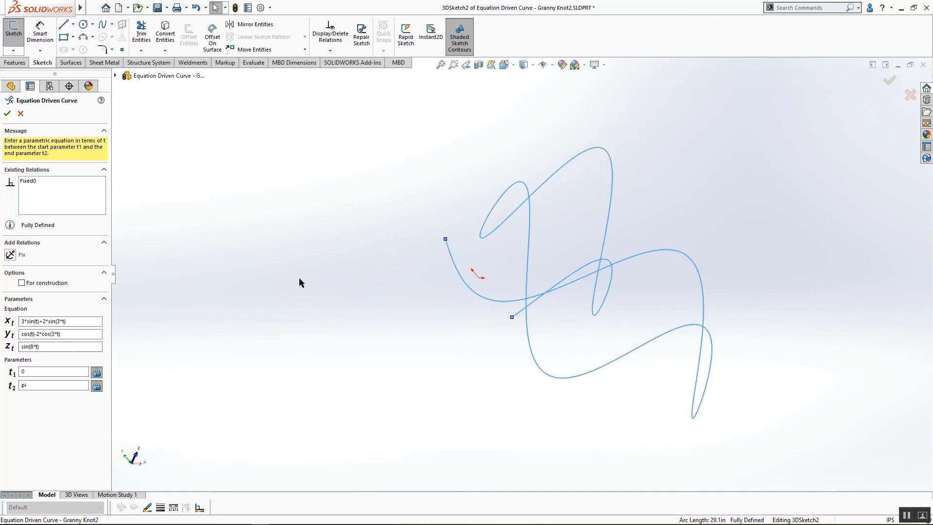
click(8, 113)
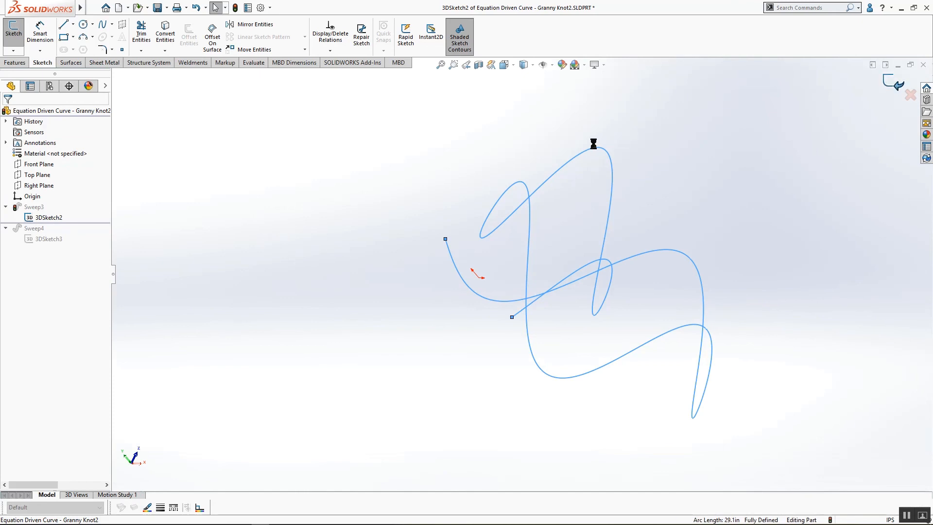
mouse_move(498, 252)
middle_down()
mouse_move(483, 208)
mouse_move(508, 267)
mouse_move(431, 271)
mouse_move(480, 240)
mouse_move(527, 263)
mouse_move(529, 277)
mouse_move(505, 312)
mouse_move(491, 282)
middle_up()
- Close the Granny Knot part, switch to the slide presentation, and advance past the Equation Driven Curves slide
click(923, 65)
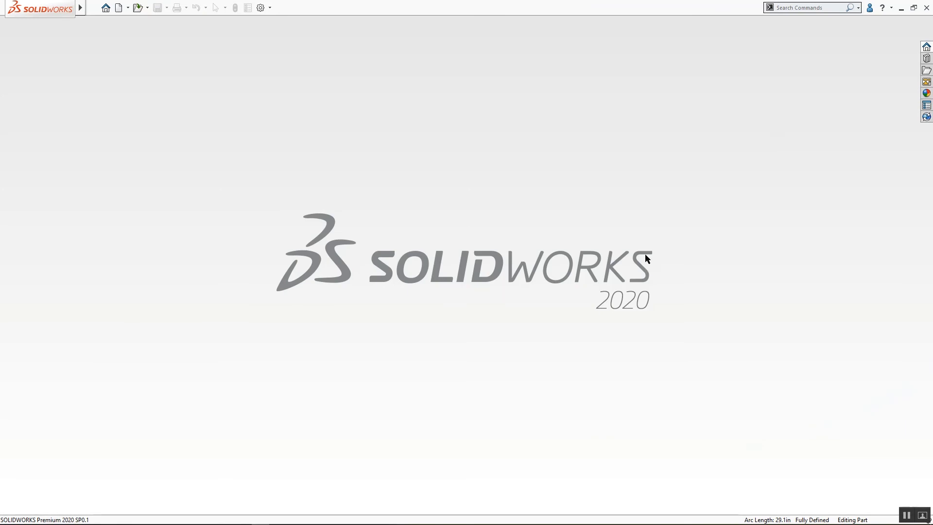
key(alt+Tab)
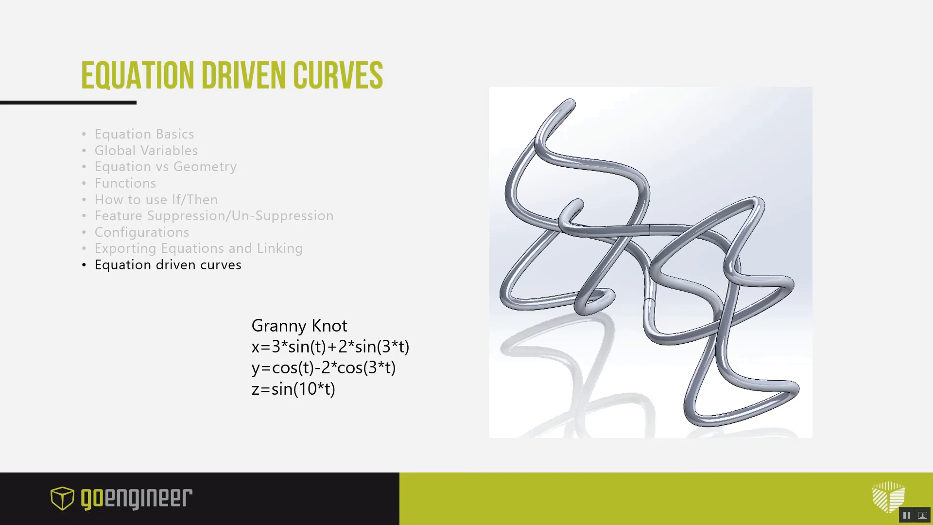
key(Right)
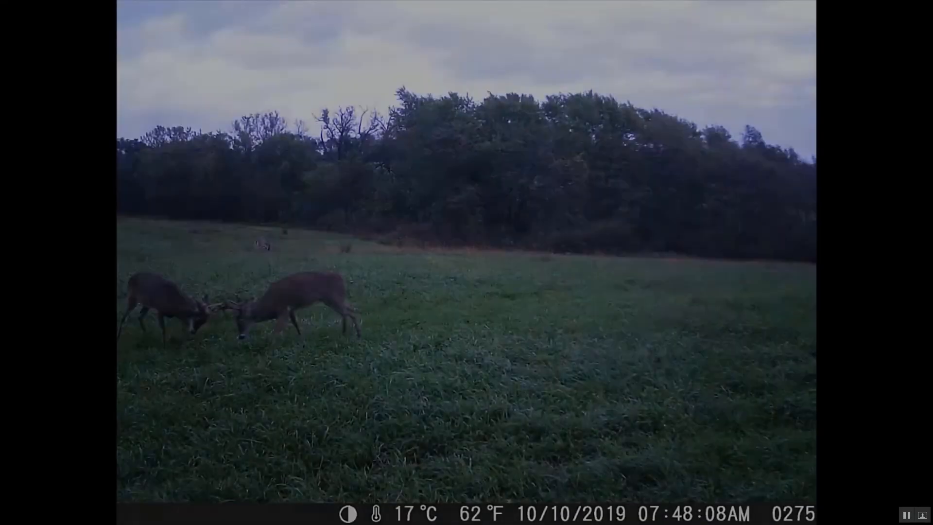